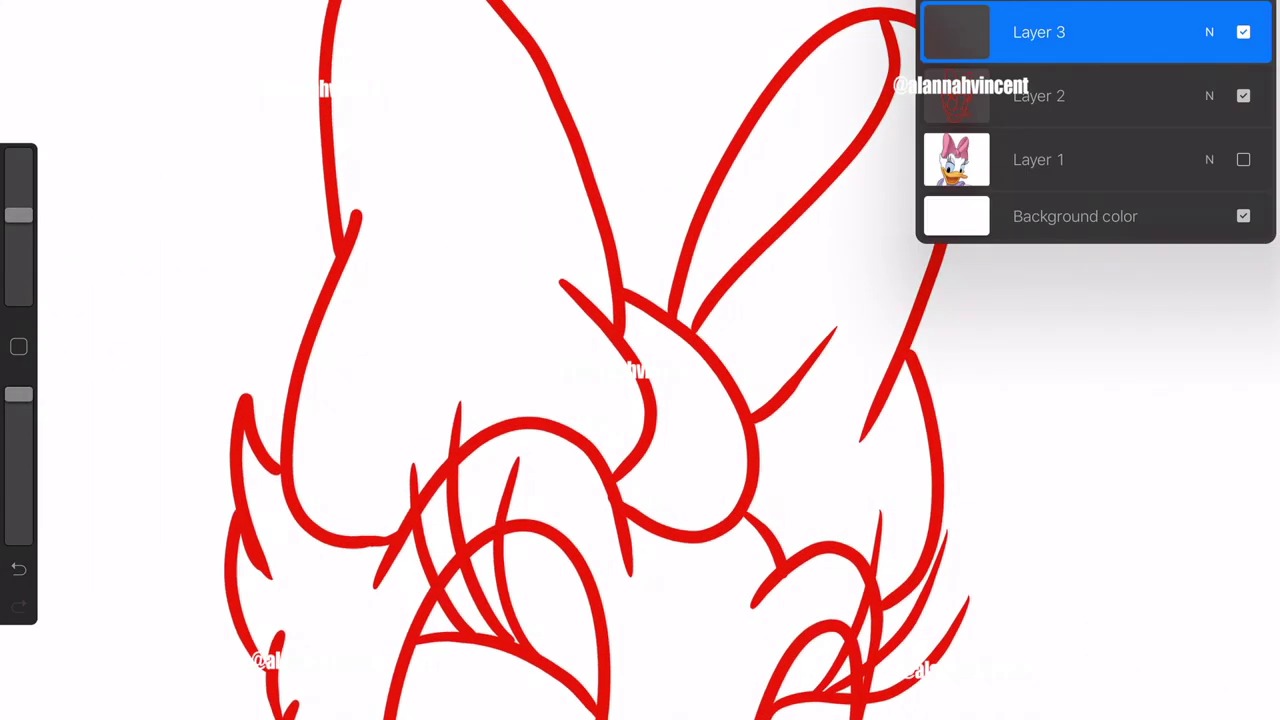
Step: Ink a first black arc over the red sketch, then undo it
{"action": "mouse_move", "coordinate": [374, 584]}
{"action": "left_mouse_down"}
{"action": "mouse_move", "coordinate": [600, 434]}
{"action": "mouse_move", "coordinate": [632, 576]}
{"action": "mouse_move", "coordinate": [586, 430]}
{"action": "mouse_move", "coordinate": [632, 578]}
{"action": "left_mouse_up"}
{"action": "key", "text": "ctrl+z"}
Step: Trace the bow knot and bow loop outlines in black ink
{"action": "left_click_drag", "start_coordinate": [614, 478], "coordinate": [650, 440]}
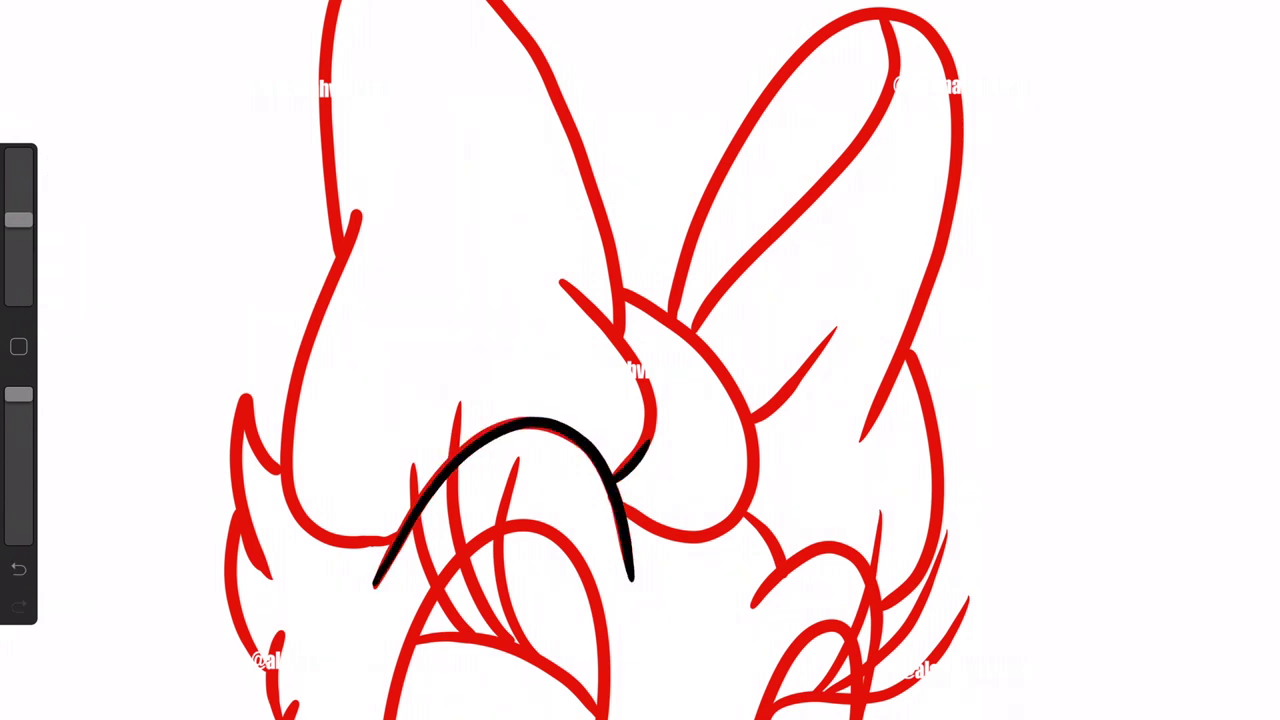
{"action": "left_click_drag", "start_coordinate": [558, 278], "coordinate": [652, 442]}
{"action": "mouse_move", "coordinate": [622, 294]}
{"action": "left_mouse_down"}
{"action": "mouse_move", "coordinate": [700, 540]}
{"action": "mouse_move", "coordinate": [624, 510]}
{"action": "left_mouse_up"}
{"action": "mouse_move", "coordinate": [676, 312]}
{"action": "left_mouse_down"}
{"action": "mouse_move", "coordinate": [680, 272]}
{"action": "mouse_move", "coordinate": [938, 232]}
{"action": "mouse_move", "coordinate": [862, 442]}
{"action": "left_mouse_up"}
{"action": "left_click_drag", "start_coordinate": [692, 328], "coordinate": [888, 18]}
{"action": "left_click_drag", "start_coordinate": [752, 420], "coordinate": [836, 326]}
{"action": "left_click_drag", "start_coordinate": [750, 514], "coordinate": [782, 574]}
{"action": "left_click_drag", "start_coordinate": [910, 350], "coordinate": [880, 606]}
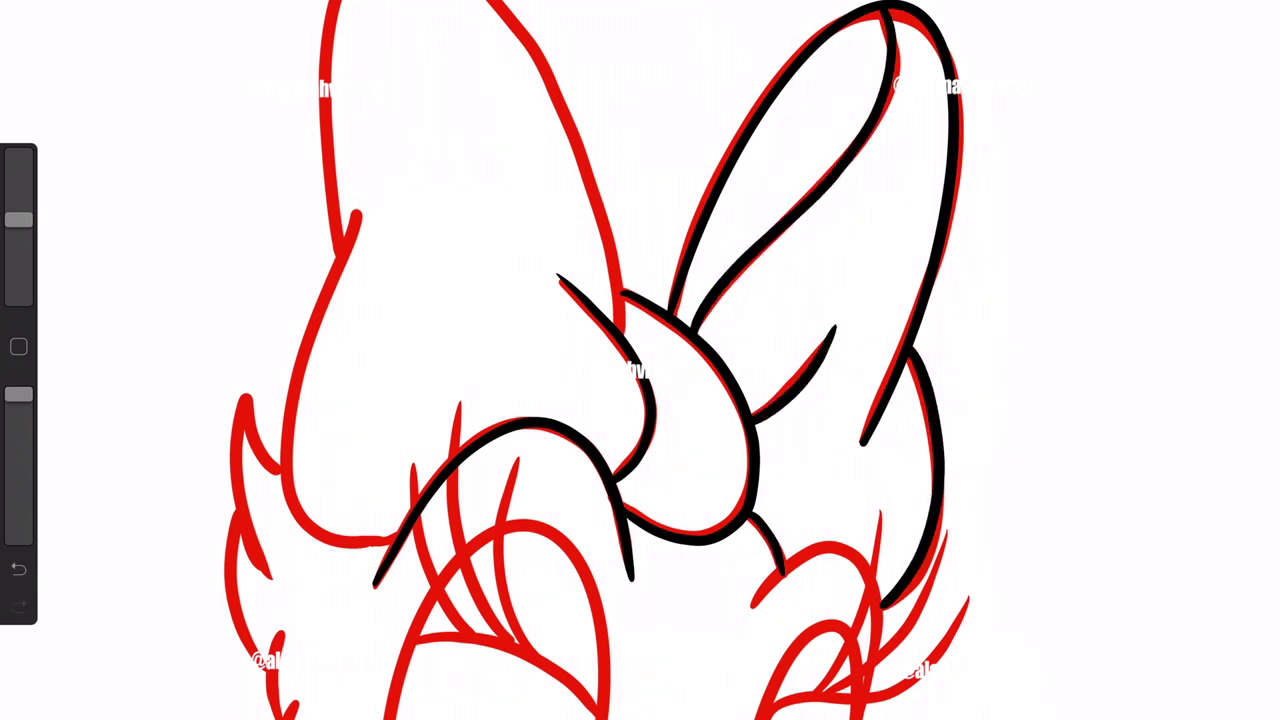
{"action": "scroll", "coordinate": [640, 360], "scroll_direction": "down", "scroll_amount": 5}
{"action": "mouse_move", "coordinate": [772, 350]}
{"action": "left_mouse_down"}
{"action": "mouse_move", "coordinate": [900, 400]}
{"action": "mouse_move", "coordinate": [740, 648]}
{"action": "mouse_move", "coordinate": [450, 650]}
{"action": "mouse_move", "coordinate": [278, 530]}
{"action": "left_mouse_up"}
Step: Ink the right eye loop and the hair strands beside it, redrawing the miss-drawn strokes
{"action": "left_click_drag", "start_coordinate": [754, 642], "coordinate": [889, 420]}
{"action": "key", "text": "ctrl+z"}
{"action": "left_click_drag", "start_coordinate": [754, 642], "coordinate": [889, 420]}
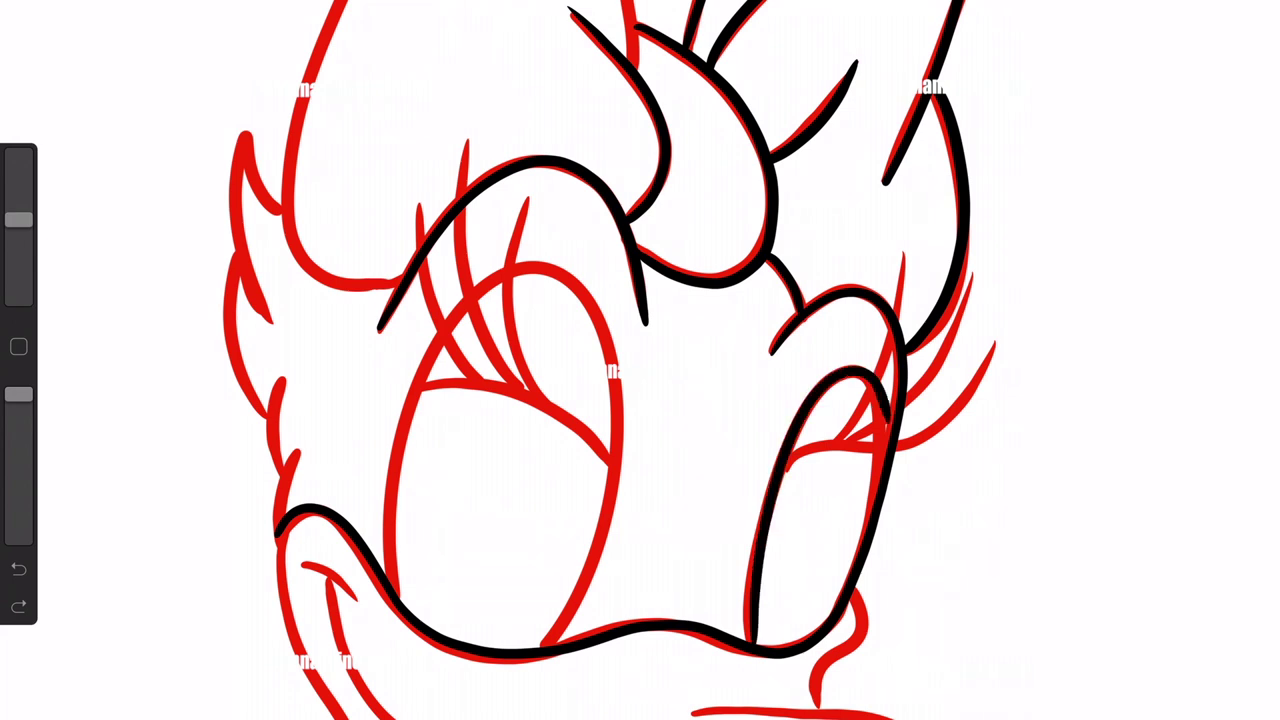
{"action": "key", "text": "ctrl+z"}
{"action": "left_click_drag", "start_coordinate": [754, 642], "coordinate": [889, 420]}
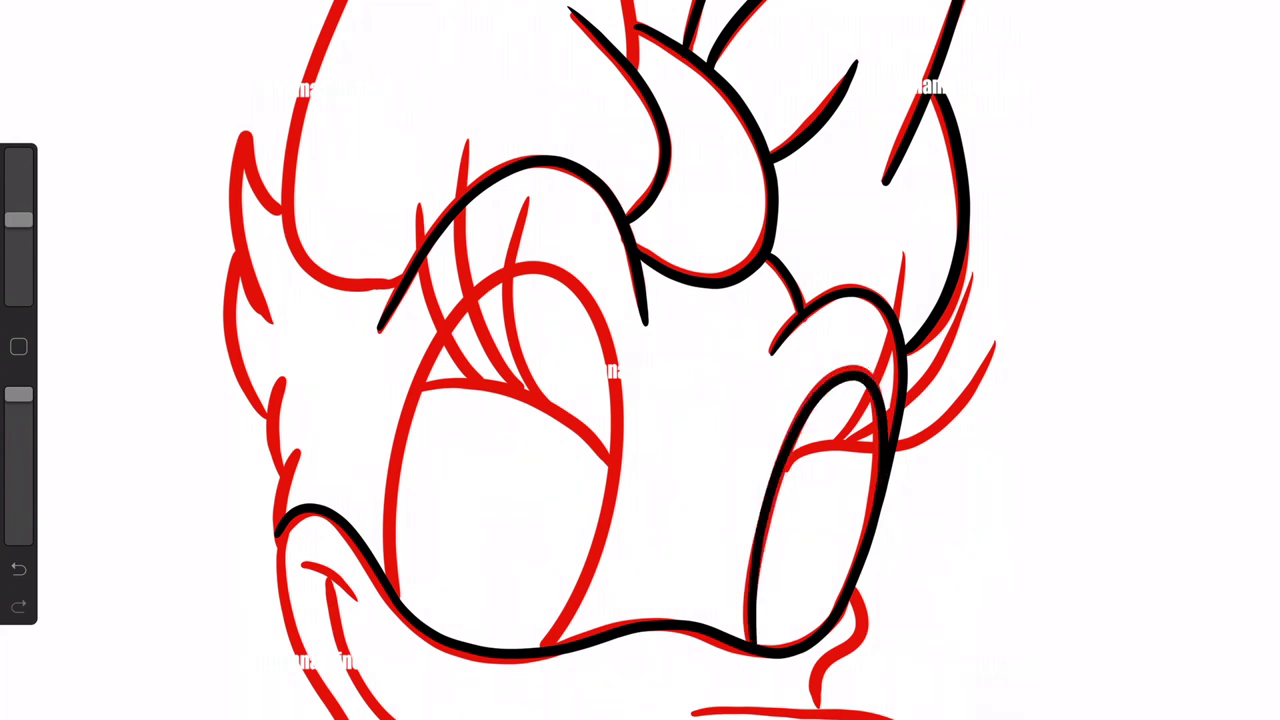
{"action": "left_click_drag", "start_coordinate": [786, 465], "coordinate": [1020, 313]}
{"action": "key", "text": "ctrl+z"}
{"action": "left_click_drag", "start_coordinate": [786, 466], "coordinate": [1000, 340]}
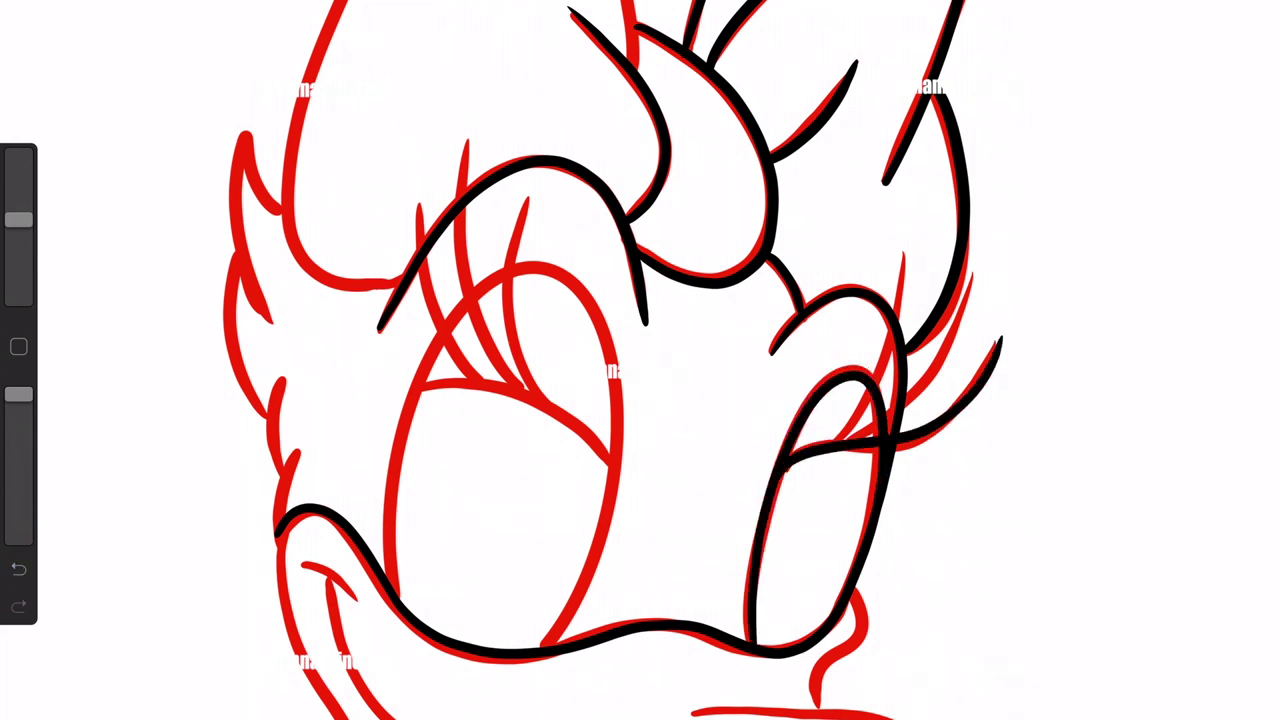
{"action": "left_click_drag", "start_coordinate": [842, 438], "coordinate": [978, 278]}
{"action": "left_click_drag", "start_coordinate": [878, 400], "coordinate": [900, 252]}
Step: Ink the left eye outline, its eyelid line and three eyelashes
{"action": "mouse_move", "coordinate": [402, 598]}
{"action": "left_mouse_down"}
{"action": "mouse_move", "coordinate": [620, 420]}
{"action": "mouse_move", "coordinate": [544, 646]}
{"action": "left_mouse_up"}
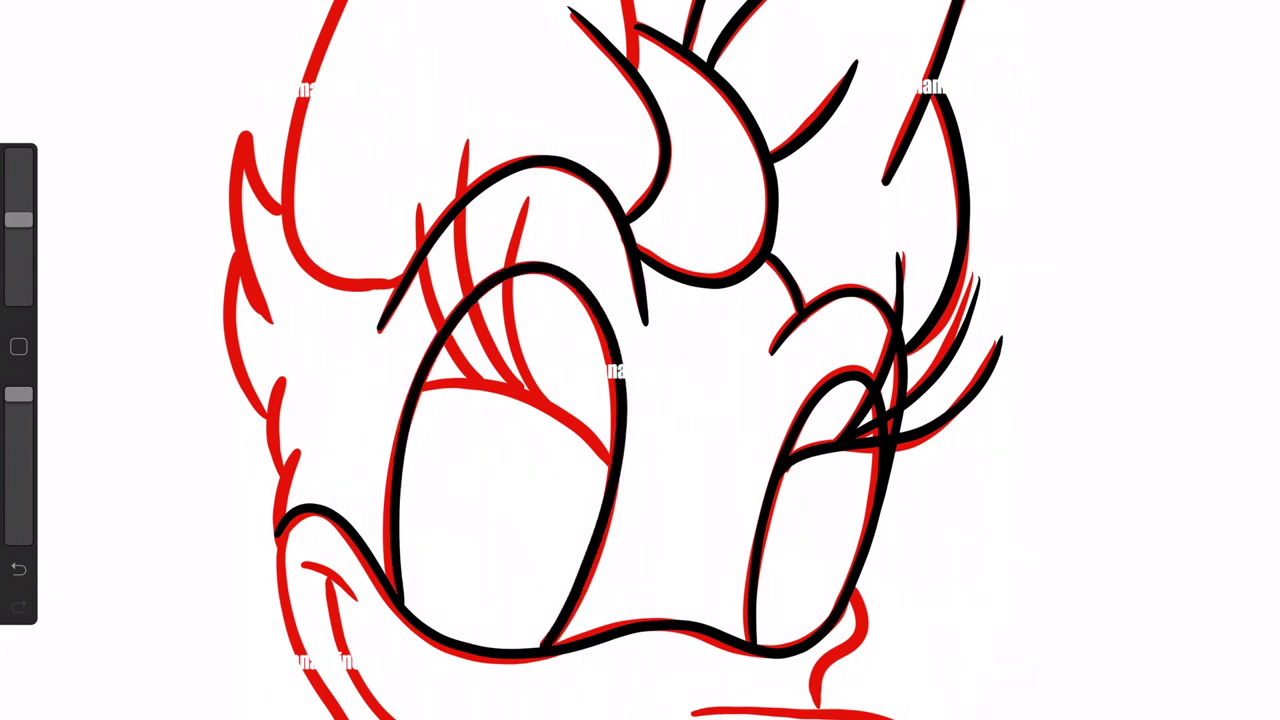
{"action": "left_click_drag", "start_coordinate": [612, 462], "coordinate": [418, 396]}
{"action": "left_click_drag", "start_coordinate": [530, 198], "coordinate": [552, 410]}
{"action": "left_click_drag", "start_coordinate": [466, 142], "coordinate": [522, 388]}
{"action": "left_click_drag", "start_coordinate": [422, 188], "coordinate": [500, 392]}
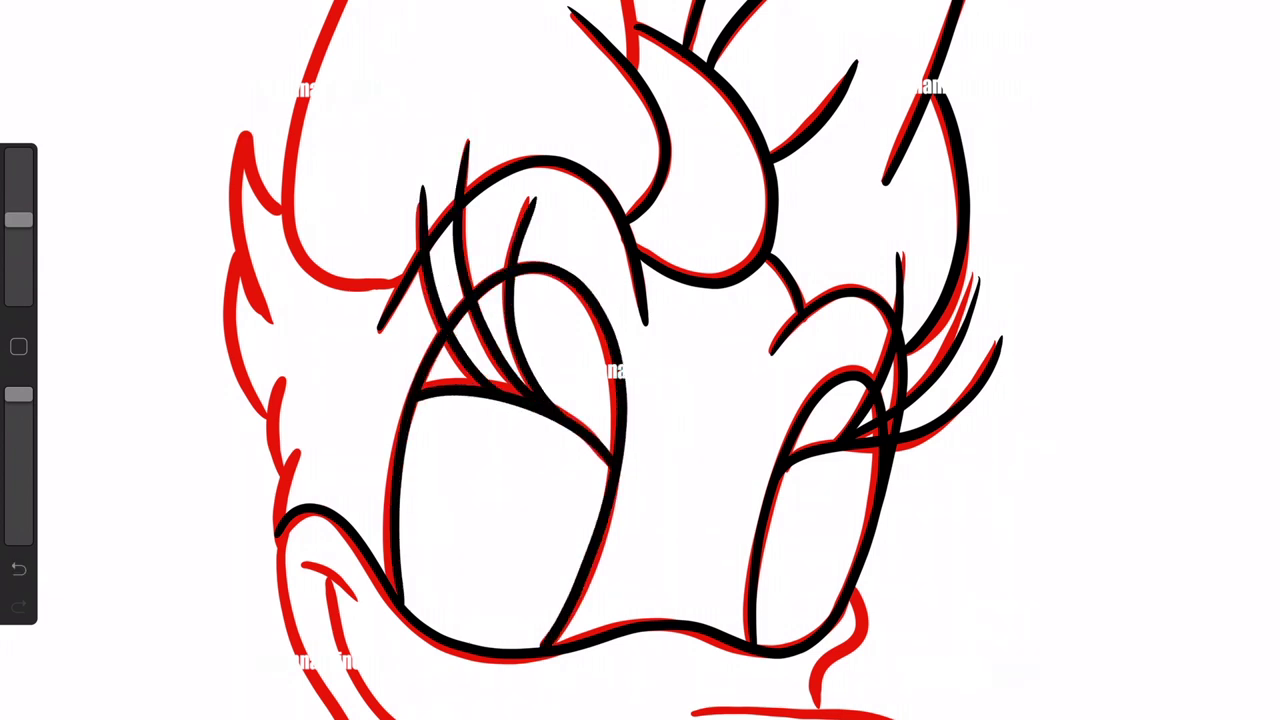
Step: Ink the chin, tongue, upper lip, inner mouth curve and a small tooth
{"action": "scroll", "coordinate": [640, 360], "scroll_direction": "down", "scroll_amount": 5}
{"action": "mouse_move", "coordinate": [294, 324]}
{"action": "left_mouse_down"}
{"action": "mouse_move", "coordinate": [340, 476]}
{"action": "mouse_move", "coordinate": [462, 680]}
{"action": "mouse_move", "coordinate": [722, 518]}
{"action": "left_mouse_up"}
{"action": "key", "text": "ctrl+z"}
{"action": "left_click_drag", "start_coordinate": [786, 368], "coordinate": [756, 470]}
{"action": "mouse_move", "coordinate": [646, 475]}
{"action": "left_mouse_down"}
{"action": "mouse_move", "coordinate": [850, 506]}
{"action": "mouse_move", "coordinate": [716, 528]}
{"action": "left_mouse_up"}
{"action": "key", "text": "ctrl+z"}
{"action": "left_click_drag", "start_coordinate": [640, 472], "coordinate": [850, 530]}
{"action": "key", "text": "ctrl+z"}
{"action": "mouse_move", "coordinate": [646, 475]}
{"action": "left_mouse_down"}
{"action": "mouse_move", "coordinate": [716, 528]}
{"action": "mouse_move", "coordinate": [806, 522]}
{"action": "mouse_move", "coordinate": [340, 362]}
{"action": "mouse_move", "coordinate": [368, 386]}
{"action": "left_mouse_up"}
{"action": "mouse_move", "coordinate": [398, 496]}
{"action": "left_mouse_down"}
{"action": "mouse_move", "coordinate": [540, 640]}
{"action": "mouse_move", "coordinate": [690, 522]}
{"action": "left_mouse_up"}
{"action": "left_click_drag", "start_coordinate": [545, 538], "coordinate": [604, 538]}
Step: Ink the left hair tufts, cheek tufts and left bow edge
{"action": "mouse_move", "coordinate": [436, 342]}
{"action": "left_mouse_down"}
{"action": "mouse_move", "coordinate": [338, 210]}
{"action": "mouse_move", "coordinate": [410, 30]}
{"action": "left_mouse_up"}
{"action": "left_click_drag", "start_coordinate": [295, 200], "coordinate": [328, 282]}
{"action": "left_click_drag", "start_coordinate": [285, 240], "coordinate": [320, 375]}
{"action": "mouse_move", "coordinate": [282, 320]}
{"action": "left_mouse_down"}
{"action": "mouse_move", "coordinate": [332, 522]}
{"action": "mouse_move", "coordinate": [326, 560]}
{"action": "left_mouse_up"}
{"action": "mouse_move", "coordinate": [296, 372]}
{"action": "left_mouse_down"}
{"action": "mouse_move", "coordinate": [458, 90]}
{"action": "mouse_move", "coordinate": [596, 450]}
{"action": "left_mouse_up"}
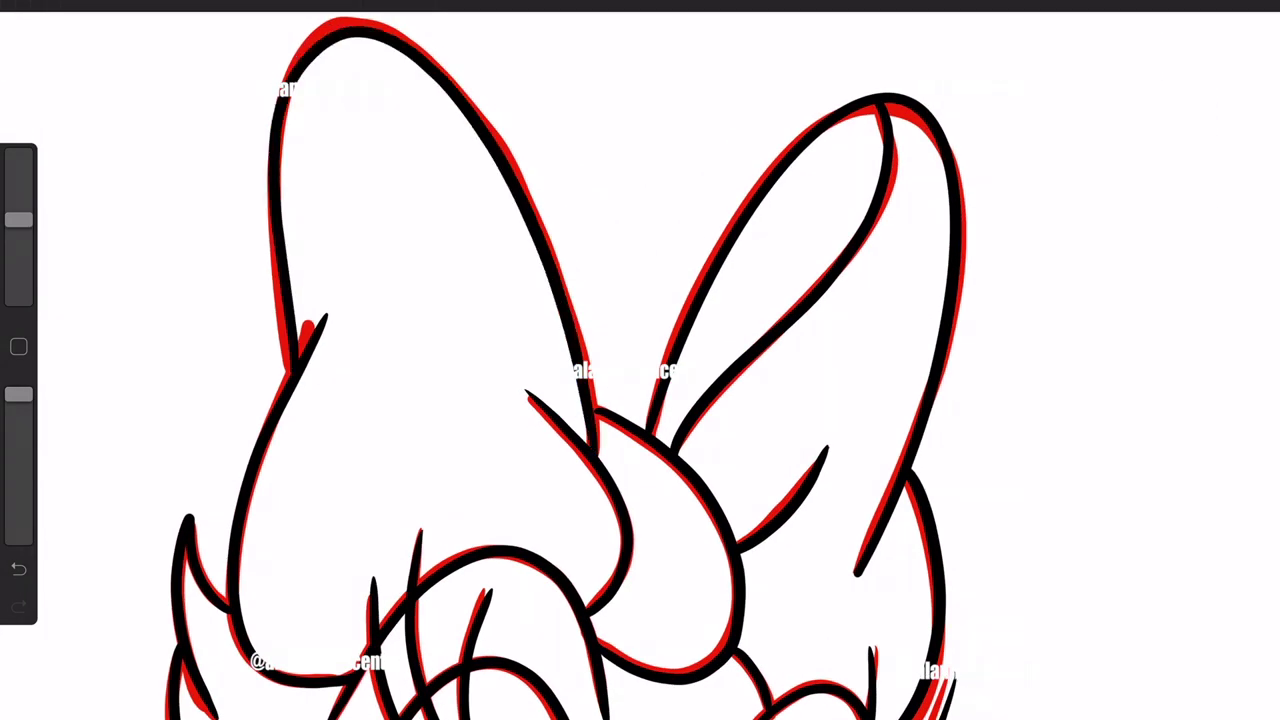
Step: Draw a patch outline with stitch ticks on the left bow loop
{"action": "mouse_move", "coordinate": [318, 55]}
{"action": "left_mouse_down"}
{"action": "mouse_move", "coordinate": [280, 178]}
{"action": "mouse_move", "coordinate": [338, 202]}
{"action": "left_mouse_up"}
{"action": "left_click_drag", "start_coordinate": [344, 178], "coordinate": [356, 185]}
{"action": "left_click_drag", "start_coordinate": [370, 140], "coordinate": [386, 147]}
{"action": "left_click_drag", "start_coordinate": [352, 102], "coordinate": [360, 110]}
Step: Draw a wavy crack down the left bow loop and briefly check the layers list
{"action": "mouse_move", "coordinate": [436, 84]}
{"action": "left_mouse_down"}
{"action": "mouse_move", "coordinate": [470, 215]}
{"action": "mouse_move", "coordinate": [518, 250]}
{"action": "left_mouse_up"}
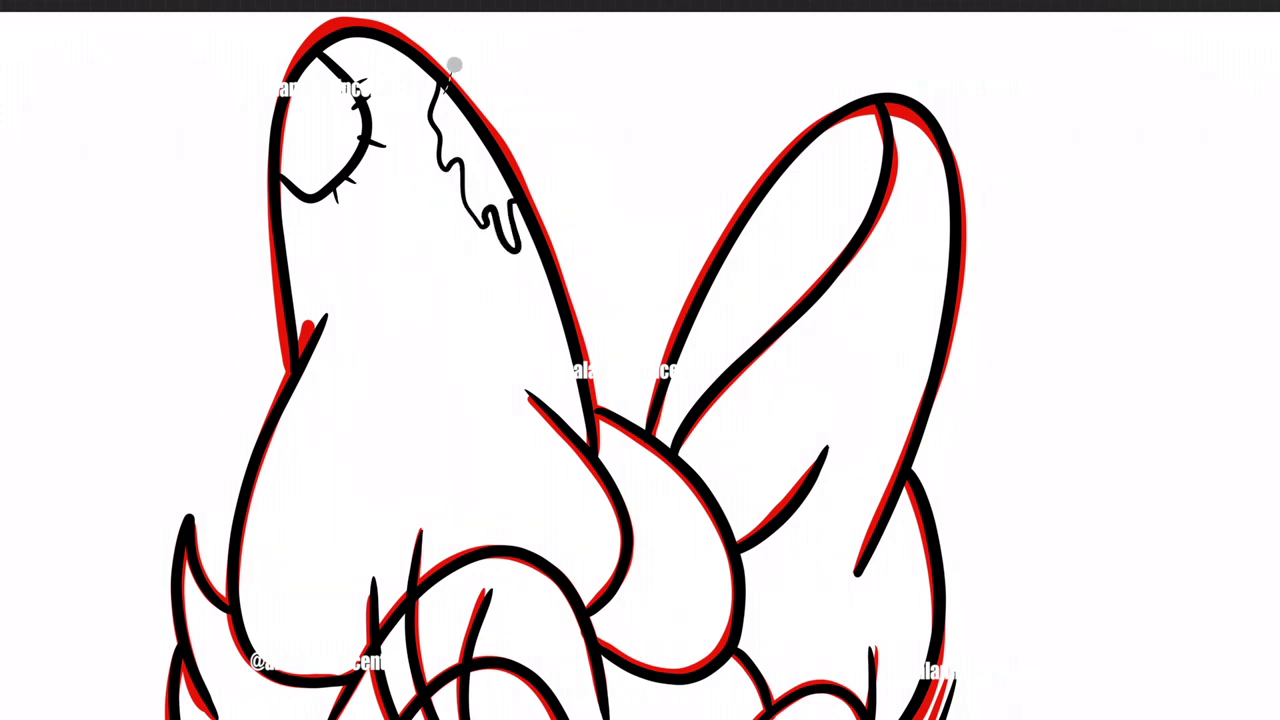
{"action": "left_click", "coordinate": [1245, 5]}
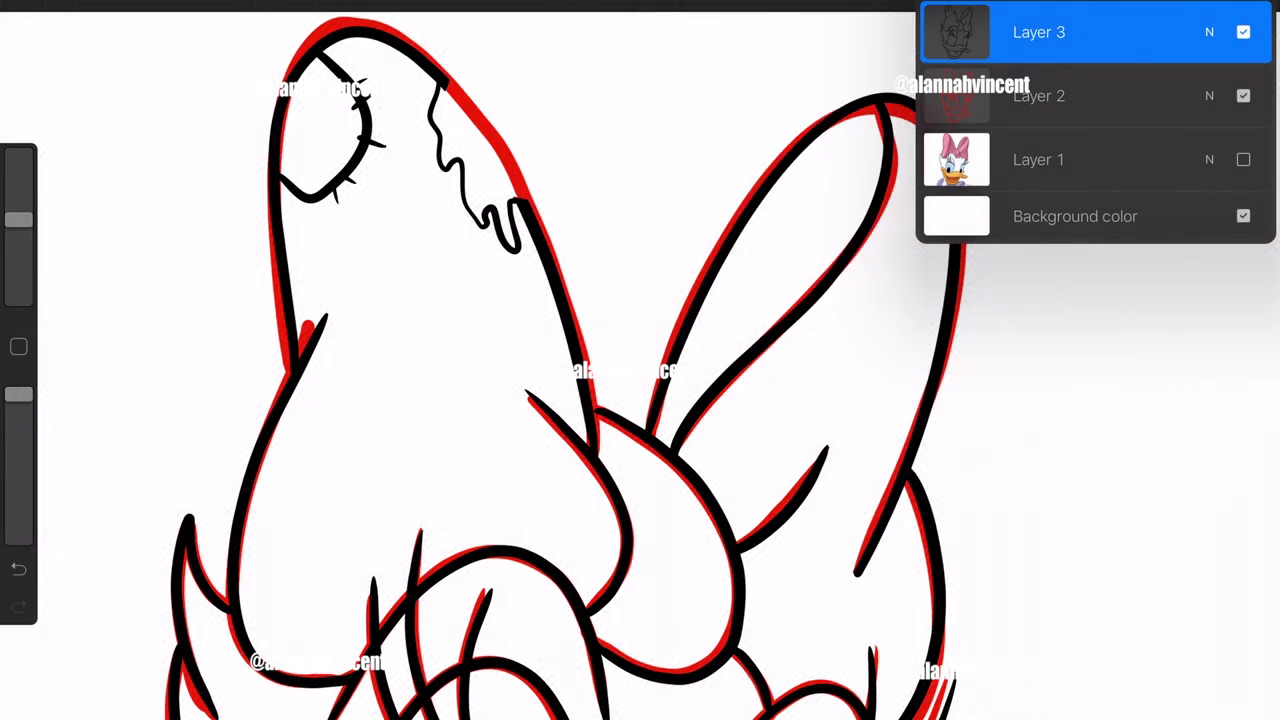
{"action": "left_click", "coordinate": [1245, 5]}
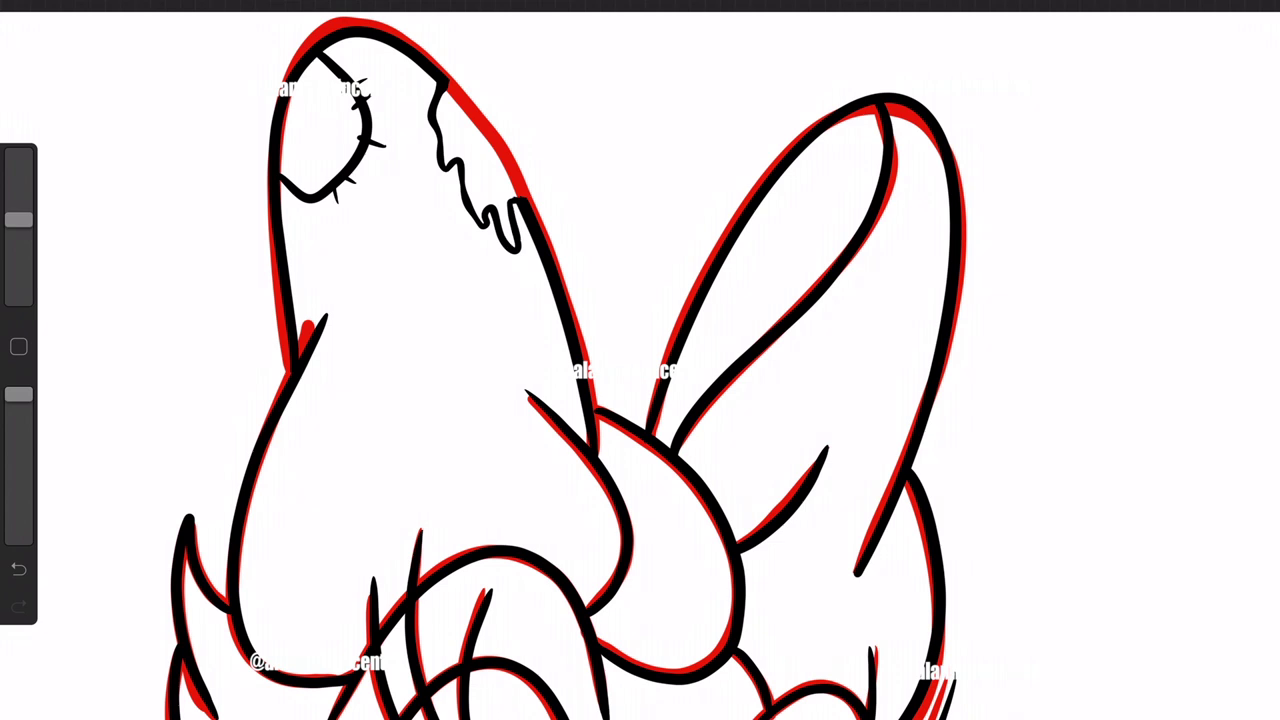
Step: Draw two square patches at the bow knot with stitches along their edges
{"action": "mouse_move", "coordinate": [352, 488]}
{"action": "left_mouse_down"}
{"action": "mouse_move", "coordinate": [288, 392]}
{"action": "mouse_move", "coordinate": [354, 484]}
{"action": "left_mouse_up"}
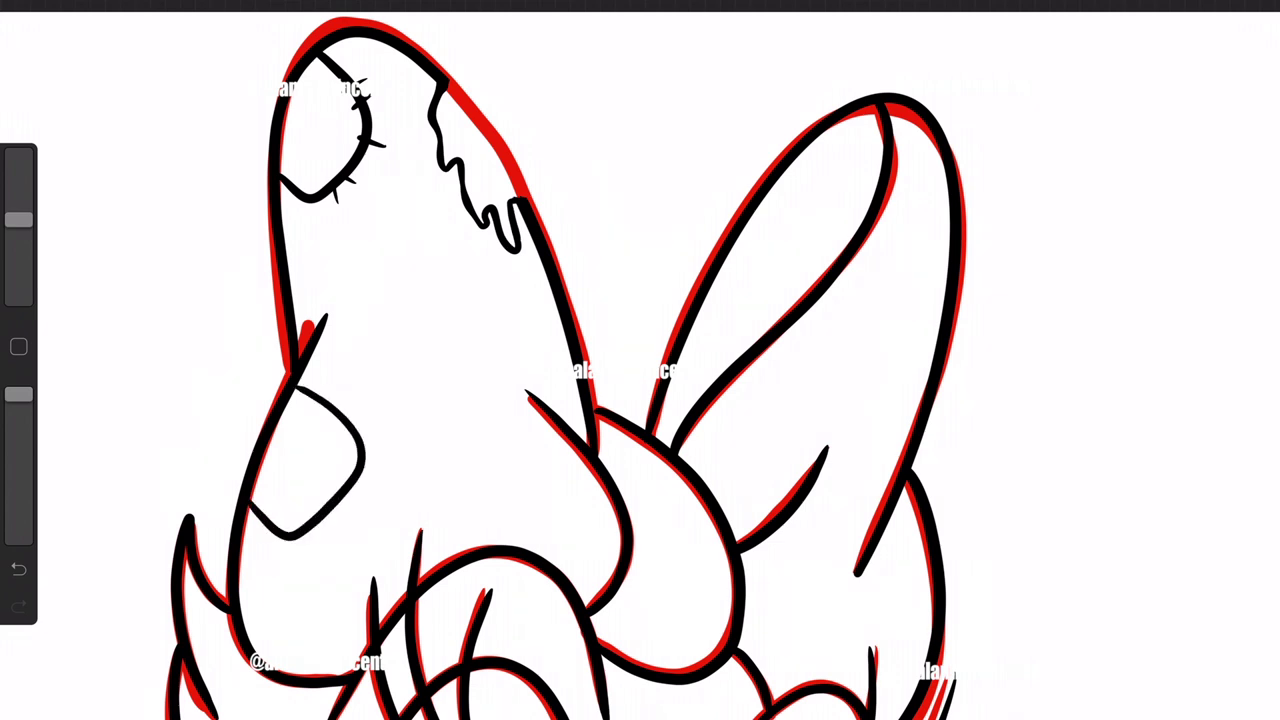
{"action": "mouse_move", "coordinate": [345, 410]}
{"action": "left_mouse_down"}
{"action": "mouse_move", "coordinate": [400, 532]}
{"action": "mouse_move", "coordinate": [350, 486]}
{"action": "left_mouse_up"}
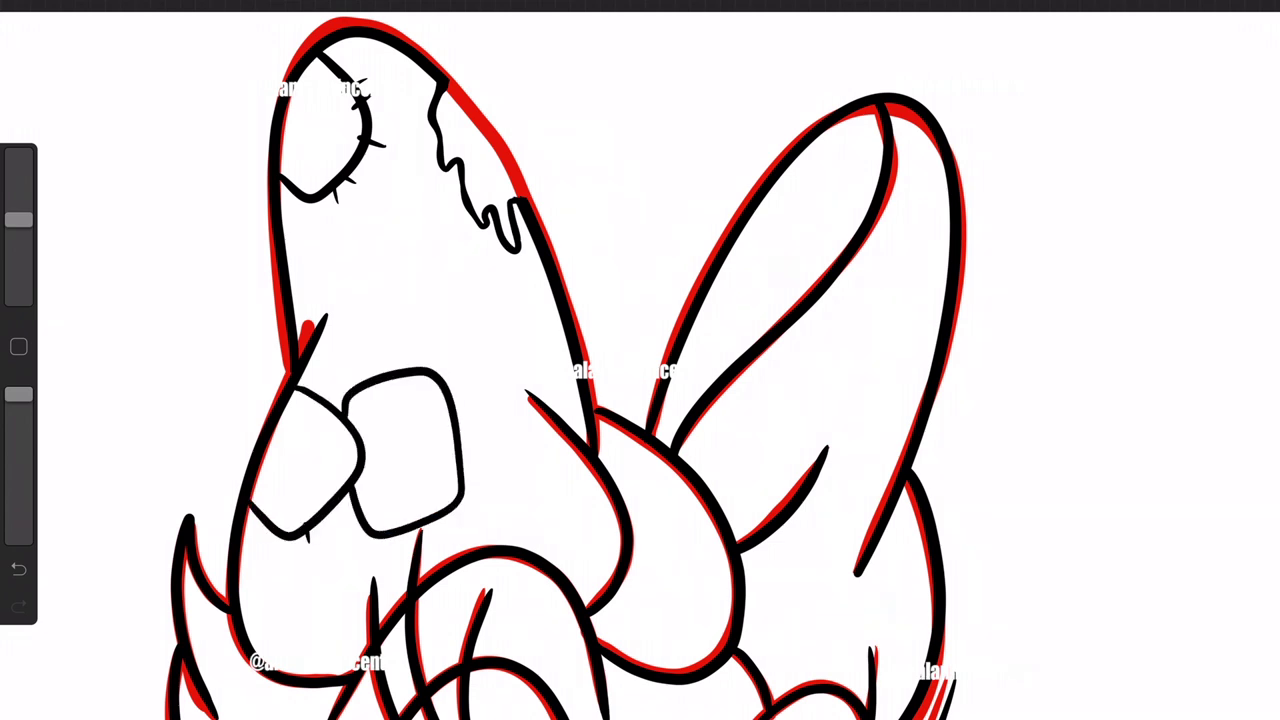
{"action": "left_click_drag", "start_coordinate": [348, 418], "coordinate": [370, 406]}
{"action": "left_click_drag", "start_coordinate": [333, 426], "coordinate": [342, 420]}
{"action": "left_click_drag", "start_coordinate": [354, 432], "coordinate": [364, 424]}
{"action": "left_click_drag", "start_coordinate": [346, 452], "coordinate": [358, 446]}
{"action": "left_click_drag", "start_coordinate": [420, 386], "coordinate": [430, 374]}
{"action": "left_click_drag", "start_coordinate": [450, 396], "coordinate": [463, 388]}
{"action": "left_click_drag", "start_coordinate": [460, 450], "coordinate": [479, 446]}
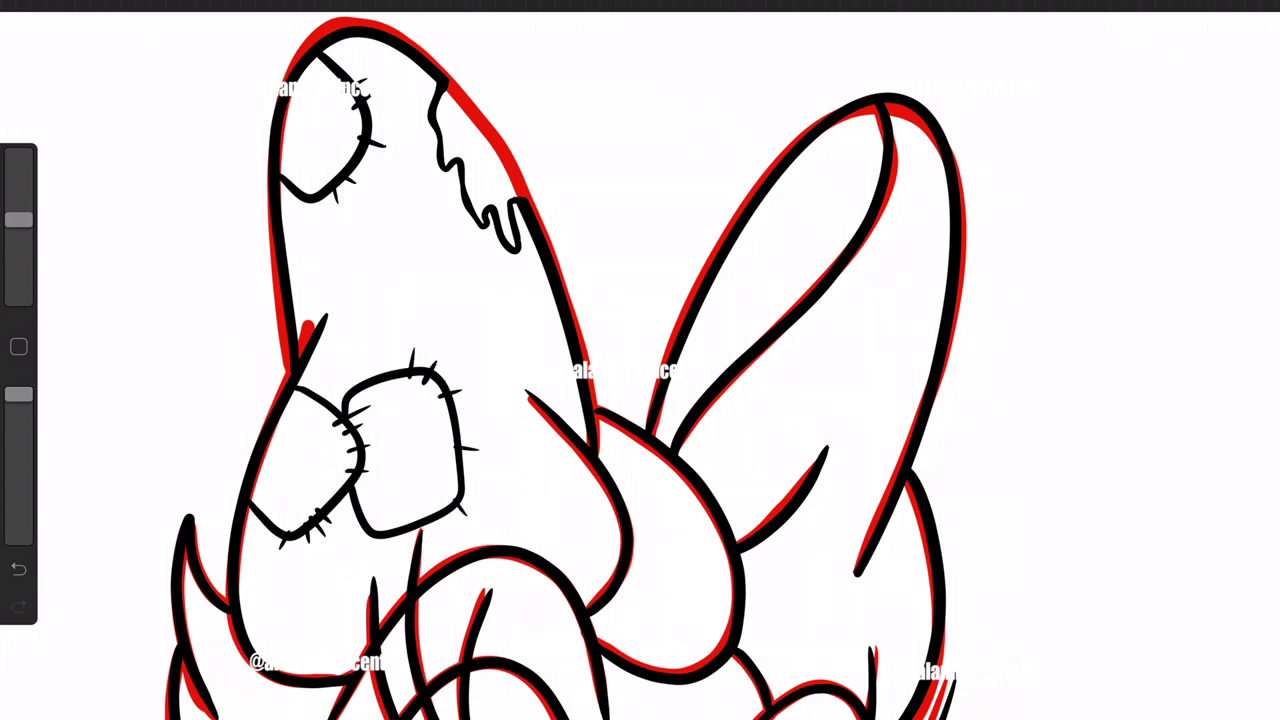
Step: Add two overlapping stitched patches on the right bow loop and one on the lower loop
{"action": "left_click_drag", "start_coordinate": [850, 266], "coordinate": [778, 346]}
{"action": "mouse_move", "coordinate": [868, 300]}
{"action": "left_mouse_down"}
{"action": "mouse_move", "coordinate": [940, 296]}
{"action": "mouse_move", "coordinate": [846, 362]}
{"action": "mouse_move", "coordinate": [832, 402]}
{"action": "mouse_move", "coordinate": [788, 380]}
{"action": "left_mouse_up"}
{"action": "left_click_drag", "start_coordinate": [774, 382], "coordinate": [784, 368]}
{"action": "mouse_move", "coordinate": [846, 298]}
{"action": "left_mouse_down"}
{"action": "mouse_move", "coordinate": [876, 268]}
{"action": "mouse_move", "coordinate": [906, 302]}
{"action": "left_mouse_up"}
{"action": "left_click_drag", "start_coordinate": [912, 272], "coordinate": [914, 304]}
{"action": "left_click_drag", "start_coordinate": [894, 390], "coordinate": [896, 424]}
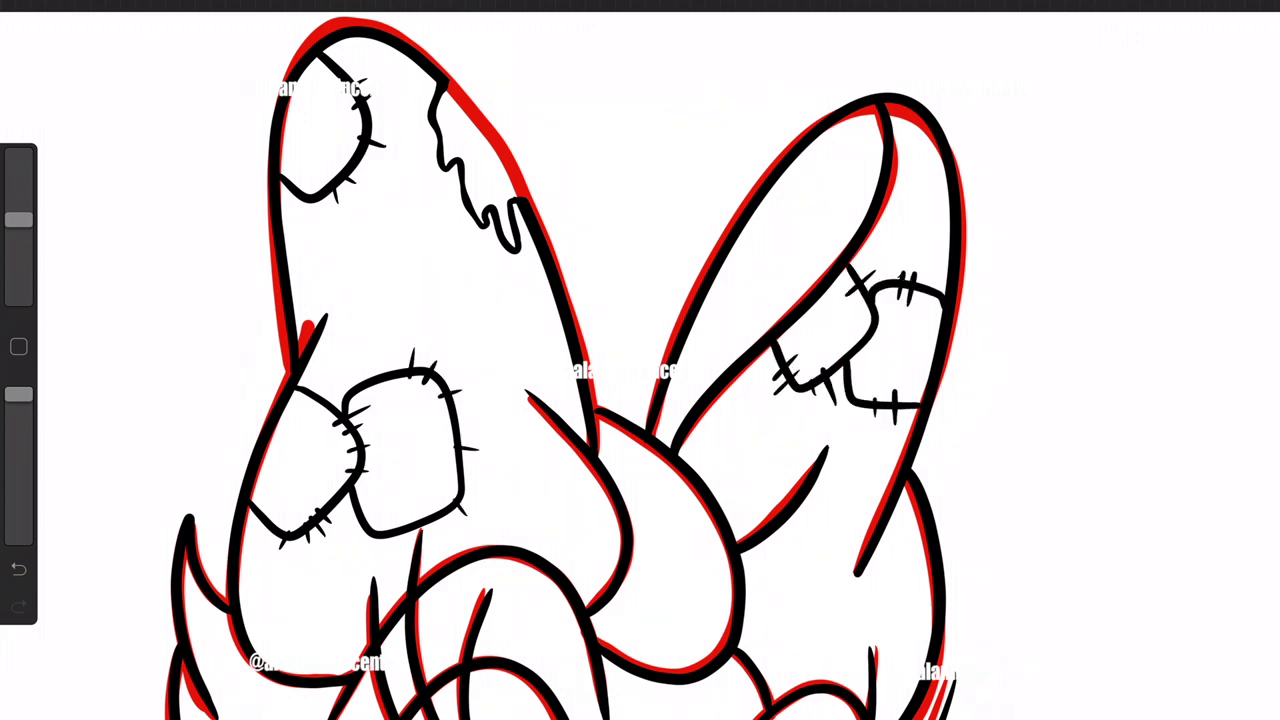
{"action": "mouse_move", "coordinate": [928, 540]}
{"action": "left_mouse_down"}
{"action": "mouse_move", "coordinate": [884, 600]}
{"action": "mouse_move", "coordinate": [926, 650]}
{"action": "left_mouse_up"}
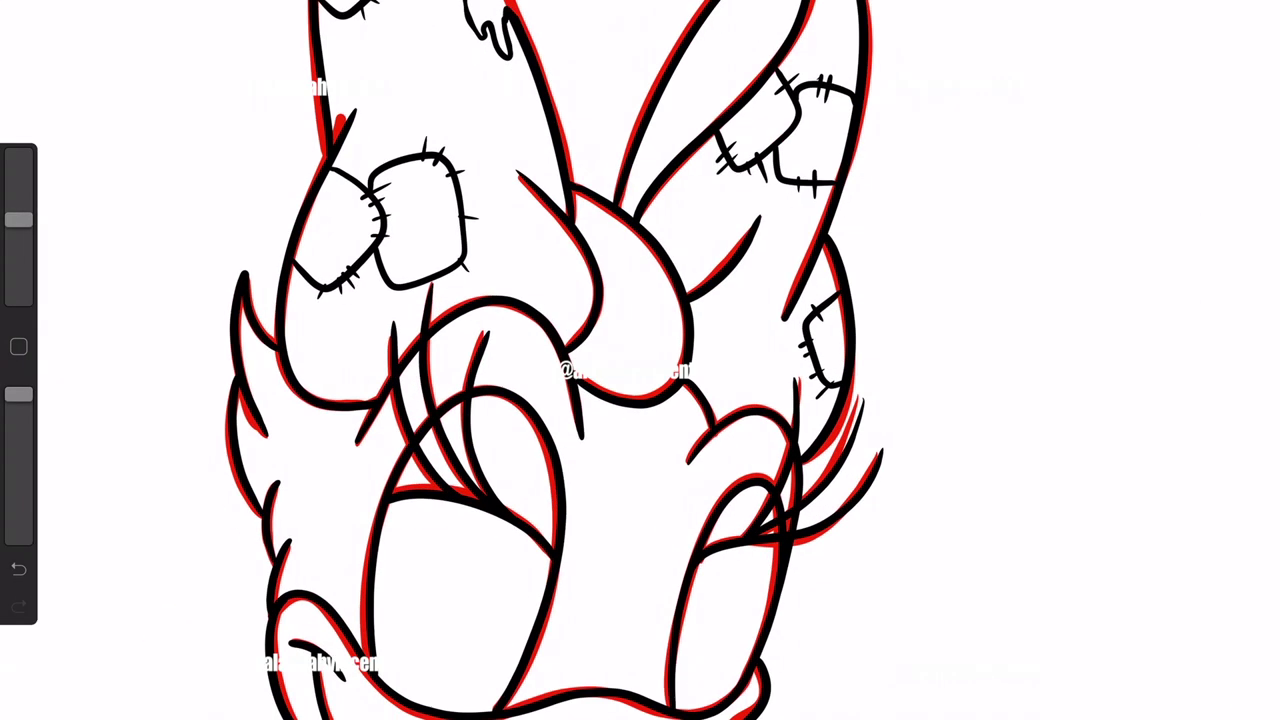
Step: Draw wavy drips down the left bow loop, undoing one long drip
{"action": "left_click_drag", "start_coordinate": [456, 150], "coordinate": [510, 158]}
{"action": "left_click_drag", "start_coordinate": [480, 262], "coordinate": [566, 346]}
{"action": "mouse_move", "coordinate": [566, 392]}
{"action": "left_mouse_down"}
{"action": "mouse_move", "coordinate": [662, 452]}
{"action": "mouse_move", "coordinate": [610, 510]}
{"action": "mouse_move", "coordinate": [556, 440]}
{"action": "left_mouse_up"}
{"action": "left_click_drag", "start_coordinate": [498, 382], "coordinate": [482, 510]}
{"action": "mouse_move", "coordinate": [442, 430]}
{"action": "left_mouse_down"}
{"action": "mouse_move", "coordinate": [496, 472]}
{"action": "mouse_move", "coordinate": [376, 410]}
{"action": "mouse_move", "coordinate": [350, 360]}
{"action": "mouse_move", "coordinate": [480, 380]}
{"action": "left_mouse_up"}
{"action": "mouse_move", "coordinate": [322, 368]}
{"action": "left_mouse_down"}
{"action": "mouse_move", "coordinate": [390, 510]}
{"action": "mouse_move", "coordinate": [476, 470]}
{"action": "mouse_move", "coordinate": [372, 500]}
{"action": "mouse_move", "coordinate": [444, 510]}
{"action": "left_mouse_up"}
{"action": "key", "text": "ctrl+z"}
Step: Add drips to the lower-left bow, around the knot and inside the right lobe
{"action": "scroll", "coordinate": [640, 400], "scroll_direction": "down", "scroll_amount": 3}
{"action": "left_click_drag", "start_coordinate": [330, 572], "coordinate": [400, 600]}
{"action": "mouse_move", "coordinate": [410, 548]}
{"action": "left_mouse_down"}
{"action": "mouse_move", "coordinate": [442, 582]}
{"action": "mouse_move", "coordinate": [432, 600]}
{"action": "left_mouse_up"}
{"action": "mouse_move", "coordinate": [603, 398]}
{"action": "left_mouse_down"}
{"action": "mouse_move", "coordinate": [614, 444]}
{"action": "mouse_move", "coordinate": [680, 470]}
{"action": "left_mouse_up"}
{"action": "mouse_move", "coordinate": [598, 446]}
{"action": "left_mouse_down"}
{"action": "mouse_move", "coordinate": [650, 515]}
{"action": "mouse_move", "coordinate": [565, 530]}
{"action": "left_mouse_up"}
{"action": "left_click_drag", "start_coordinate": [590, 468], "coordinate": [565, 525]}
{"action": "mouse_move", "coordinate": [600, 320]}
{"action": "left_mouse_down"}
{"action": "mouse_move", "coordinate": [630, 355]}
{"action": "mouse_move", "coordinate": [668, 318]}
{"action": "left_mouse_up"}
{"action": "mouse_move", "coordinate": [734, 420]}
{"action": "left_mouse_down"}
{"action": "mouse_move", "coordinate": [772, 476]}
{"action": "mouse_move", "coordinate": [790, 560]}
{"action": "left_mouse_up"}
{"action": "left_click_drag", "start_coordinate": [795, 495], "coordinate": [835, 520]}
{"action": "mouse_move", "coordinate": [805, 475]}
{"action": "left_mouse_down"}
{"action": "mouse_move", "coordinate": [835, 500]}
{"action": "mouse_move", "coordinate": [828, 540]}
{"action": "left_mouse_up"}
{"action": "left_click_drag", "start_coordinate": [800, 566], "coordinate": [774, 592]}
{"action": "left_click_drag", "start_coordinate": [765, 592], "coordinate": [736, 640]}
{"action": "left_click_drag", "start_coordinate": [775, 608], "coordinate": [750, 646]}
Step: Add short drips inside the left lobe and scattered across the bow
{"action": "left_click_drag", "start_coordinate": [532, 280], "coordinate": [546, 326]}
{"action": "left_click_drag", "start_coordinate": [545, 312], "coordinate": [580, 374]}
{"action": "left_click_drag", "start_coordinate": [452, 304], "coordinate": [474, 326]}
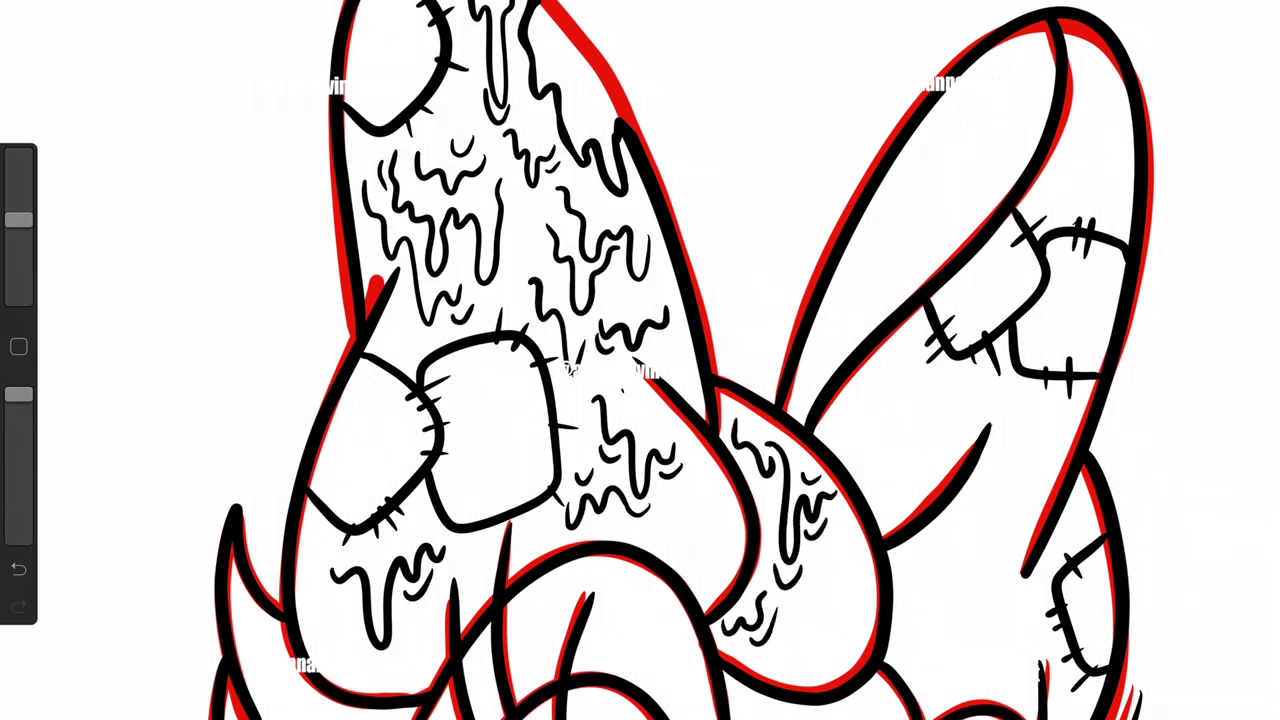
{"action": "left_click_drag", "start_coordinate": [620, 390], "coordinate": [660, 428]}
{"action": "left_click_drag", "start_coordinate": [700, 482], "coordinate": [690, 552]}
{"action": "left_click_drag", "start_coordinate": [662, 500], "coordinate": [730, 575]}
{"action": "left_click_drag", "start_coordinate": [622, 518], "coordinate": [640, 532]}
{"action": "left_click_drag", "start_coordinate": [454, 544], "coordinate": [488, 588]}
{"action": "left_click_drag", "start_coordinate": [526, 520], "coordinate": [564, 542]}
{"action": "mouse_move", "coordinate": [350, 620]}
{"action": "left_mouse_down"}
{"action": "mouse_move", "coordinate": [404, 680]}
{"action": "mouse_move", "coordinate": [354, 630]}
{"action": "left_mouse_up"}
{"action": "left_click_drag", "start_coordinate": [310, 536], "coordinate": [322, 626]}
{"action": "mouse_move", "coordinate": [870, 366]}
{"action": "left_mouse_down"}
{"action": "mouse_move", "coordinate": [914, 402]}
{"action": "mouse_move", "coordinate": [912, 468]}
{"action": "left_mouse_up"}
Step: Add squiggle drips across the right bow loop, upper right, lower right and middle lobes
{"action": "mouse_move", "coordinate": [946, 404]}
{"action": "left_mouse_down"}
{"action": "mouse_move", "coordinate": [994, 378]}
{"action": "mouse_move", "coordinate": [1042, 404]}
{"action": "left_mouse_up"}
{"action": "left_click_drag", "start_coordinate": [1036, 400], "coordinate": [1050, 450]}
{"action": "left_click_drag", "start_coordinate": [1044, 416], "coordinate": [1062, 450]}
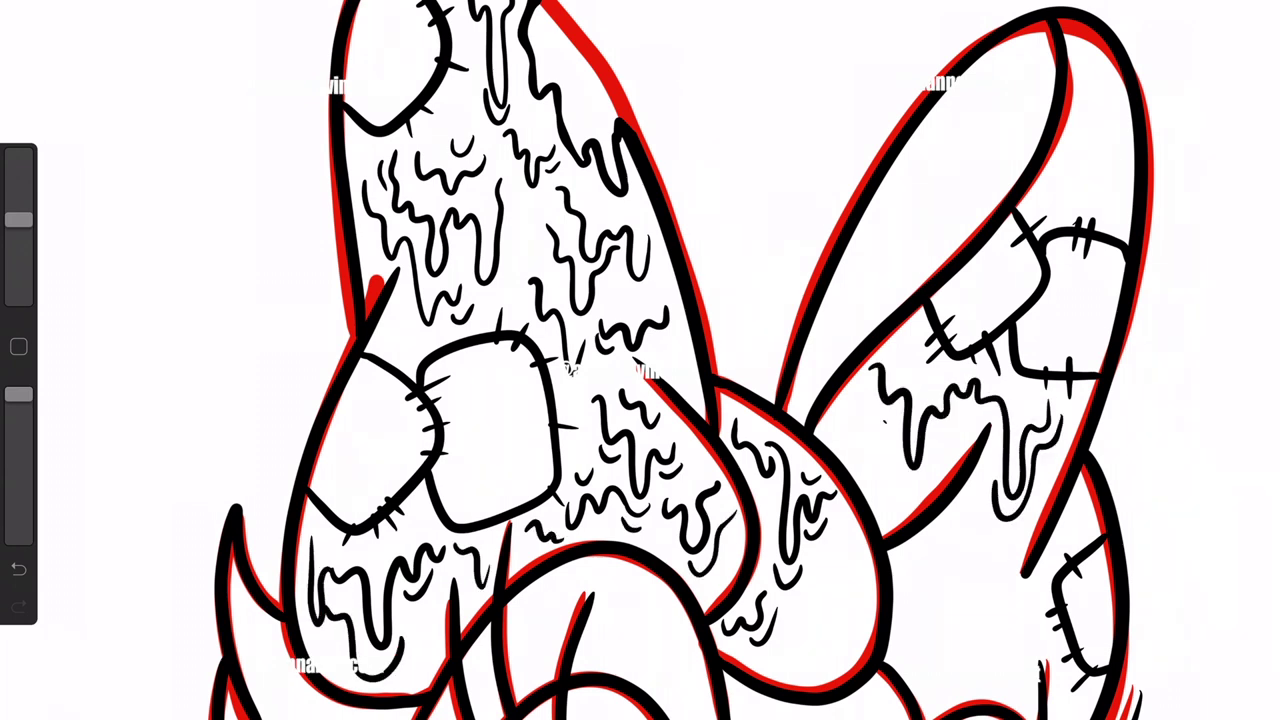
{"action": "left_click_drag", "start_coordinate": [884, 422], "coordinate": [936, 428]}
{"action": "left_click_drag", "start_coordinate": [934, 416], "coordinate": [958, 448]}
{"action": "left_click_drag", "start_coordinate": [1074, 152], "coordinate": [1104, 210]}
{"action": "left_click_drag", "start_coordinate": [1118, 96], "coordinate": [1106, 190]}
{"action": "left_click_drag", "start_coordinate": [1090, 56], "coordinate": [1124, 100]}
{"action": "left_click_drag", "start_coordinate": [1090, 64], "coordinate": [1080, 142]}
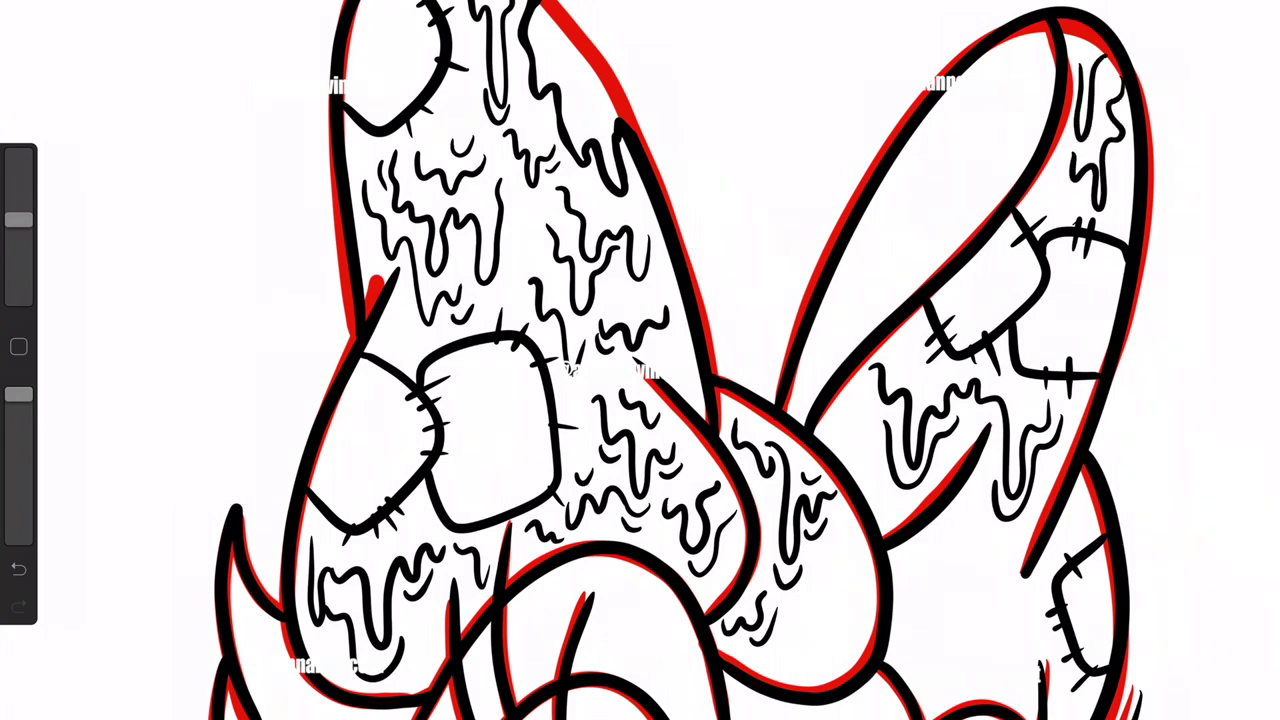
{"action": "left_click_drag", "start_coordinate": [964, 530], "coordinate": [1016, 636]}
{"action": "left_click_drag", "start_coordinate": [1030, 590], "coordinate": [948, 656]}
{"action": "left_click_drag", "start_coordinate": [948, 562], "coordinate": [930, 628]}
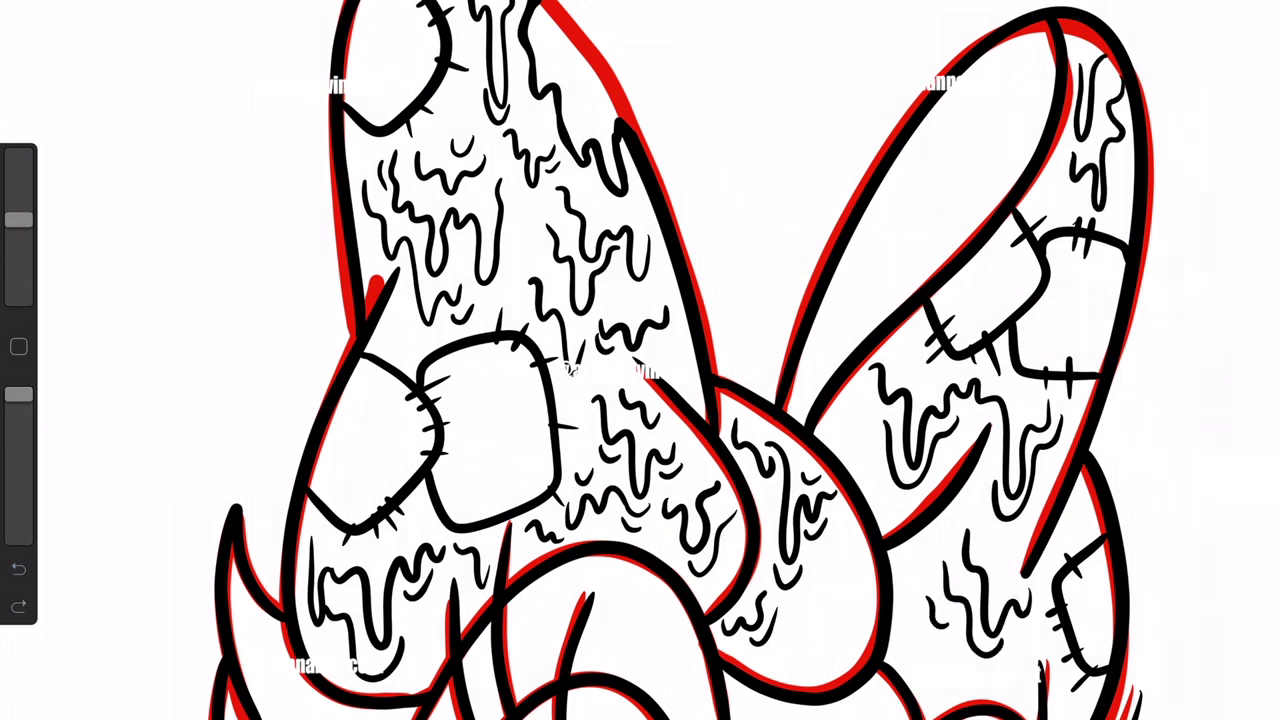
{"action": "left_click_drag", "start_coordinate": [816, 580], "coordinate": [850, 622]}
{"action": "left_click_drag", "start_coordinate": [830, 566], "coordinate": [862, 590]}
Step: Hide the red sketch layer (Layer 2), leaving only black linework
{"action": "scroll", "coordinate": [640, 360], "scroll_direction": "down", "scroll_amount": 3}
{"action": "scroll", "coordinate": [640, 360], "scroll_direction": "down", "scroll_amount": 2}
{"action": "left_click", "coordinate": [1243, 94]}
Step: Add more drips on the left lobe, the centre of the head and below it
{"action": "left_click_drag", "start_coordinate": [428, 510], "coordinate": [440, 622]}
{"action": "mouse_move", "coordinate": [396, 466]}
{"action": "left_mouse_down"}
{"action": "mouse_move", "coordinate": [408, 484]}
{"action": "mouse_move", "coordinate": [386, 534]}
{"action": "left_mouse_up"}
{"action": "left_click_drag", "start_coordinate": [392, 566], "coordinate": [444, 676]}
{"action": "left_click_drag", "start_coordinate": [442, 612], "coordinate": [468, 676]}
{"action": "left_click_drag", "start_coordinate": [468, 514], "coordinate": [490, 564]}
{"action": "left_click_drag", "start_coordinate": [624, 362], "coordinate": [660, 424]}
{"action": "mouse_move", "coordinate": [660, 392]}
{"action": "left_mouse_down"}
{"action": "mouse_move", "coordinate": [686, 466]}
{"action": "mouse_move", "coordinate": [716, 496]}
{"action": "left_mouse_up"}
{"action": "left_click_drag", "start_coordinate": [740, 506], "coordinate": [790, 628]}
{"action": "mouse_move", "coordinate": [798, 490]}
{"action": "left_mouse_down"}
{"action": "mouse_move", "coordinate": [806, 510]}
{"action": "mouse_move", "coordinate": [902, 522]}
{"action": "mouse_move", "coordinate": [820, 630]}
{"action": "mouse_move", "coordinate": [830, 660]}
{"action": "left_mouse_up"}
{"action": "mouse_move", "coordinate": [750, 542]}
{"action": "left_mouse_down"}
{"action": "mouse_move", "coordinate": [740, 650]}
{"action": "mouse_move", "coordinate": [760, 708]}
{"action": "left_mouse_up"}
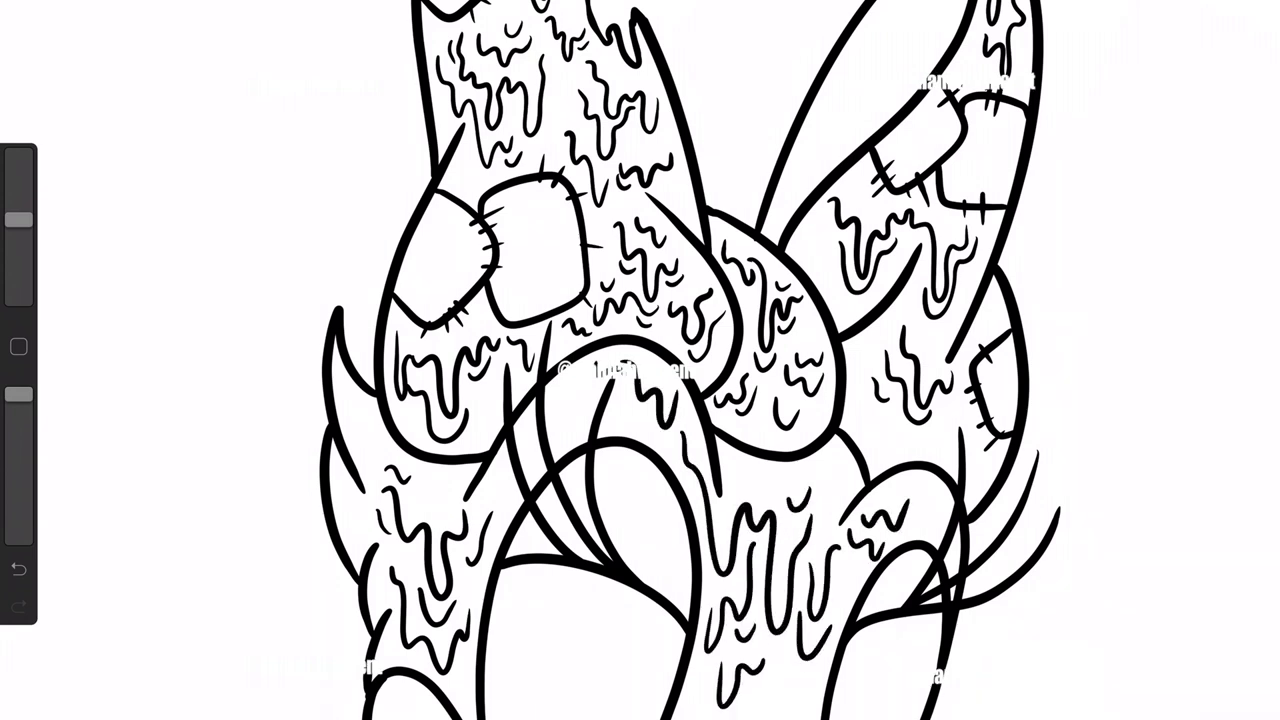
Step: Add drips and squiggles on the bill
{"action": "scroll", "coordinate": [640, 360], "scroll_direction": "down", "scroll_amount": 3}
{"action": "left_click_drag", "start_coordinate": [666, 626], "coordinate": [742, 588]}
{"action": "left_click_drag", "start_coordinate": [626, 606], "coordinate": [658, 656]}
{"action": "left_click_drag", "start_coordinate": [586, 604], "coordinate": [628, 612]}
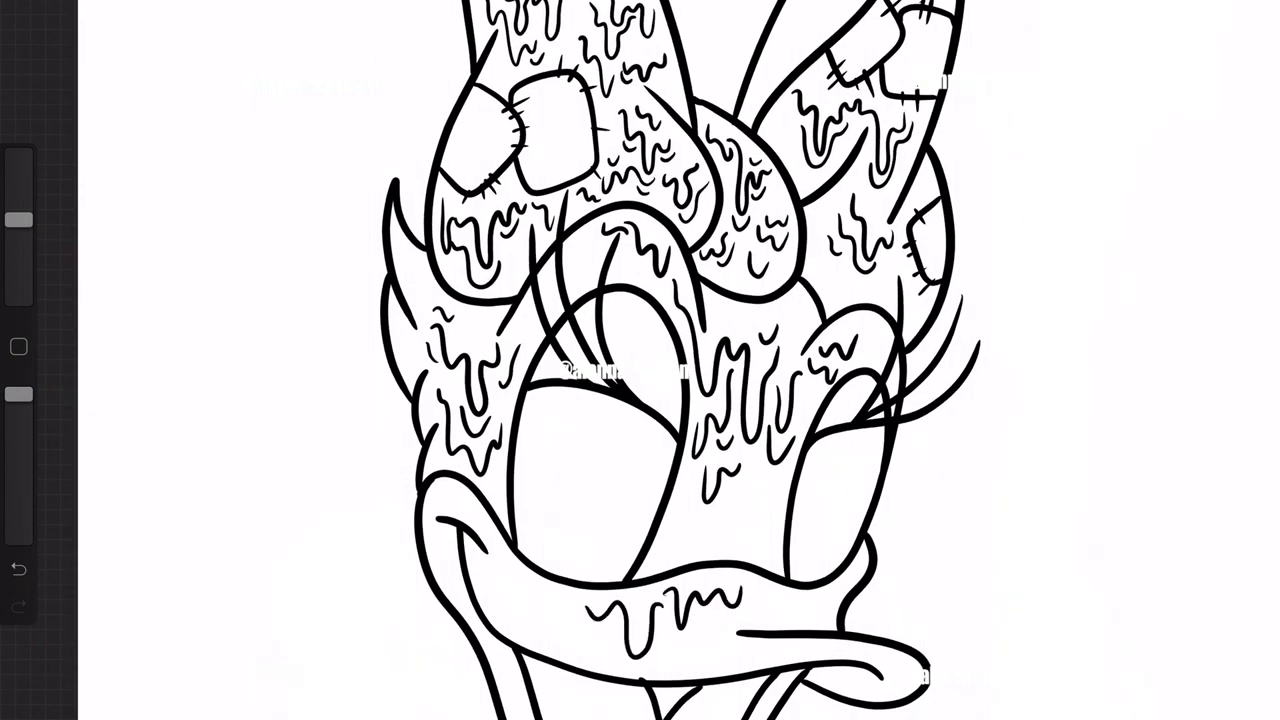
Step: Add wavy drip squiggles on the left of the bill and below the face centre
{"action": "left_click_drag", "start_coordinate": [586, 620], "coordinate": [610, 628]}
{"action": "left_click_drag", "start_coordinate": [494, 570], "coordinate": [542, 614]}
{"action": "left_click_drag", "start_coordinate": [494, 556], "coordinate": [504, 578]}
{"action": "left_click_drag", "start_coordinate": [692, 500], "coordinate": [724, 518]}
{"action": "left_click_drag", "start_coordinate": [718, 500], "coordinate": [760, 538]}
{"action": "mouse_move", "coordinate": [754, 484]}
{"action": "left_mouse_down"}
{"action": "mouse_move", "coordinate": [762, 514]}
{"action": "mouse_move", "coordinate": [704, 540]}
{"action": "mouse_move", "coordinate": [764, 554]}
{"action": "left_mouse_up"}
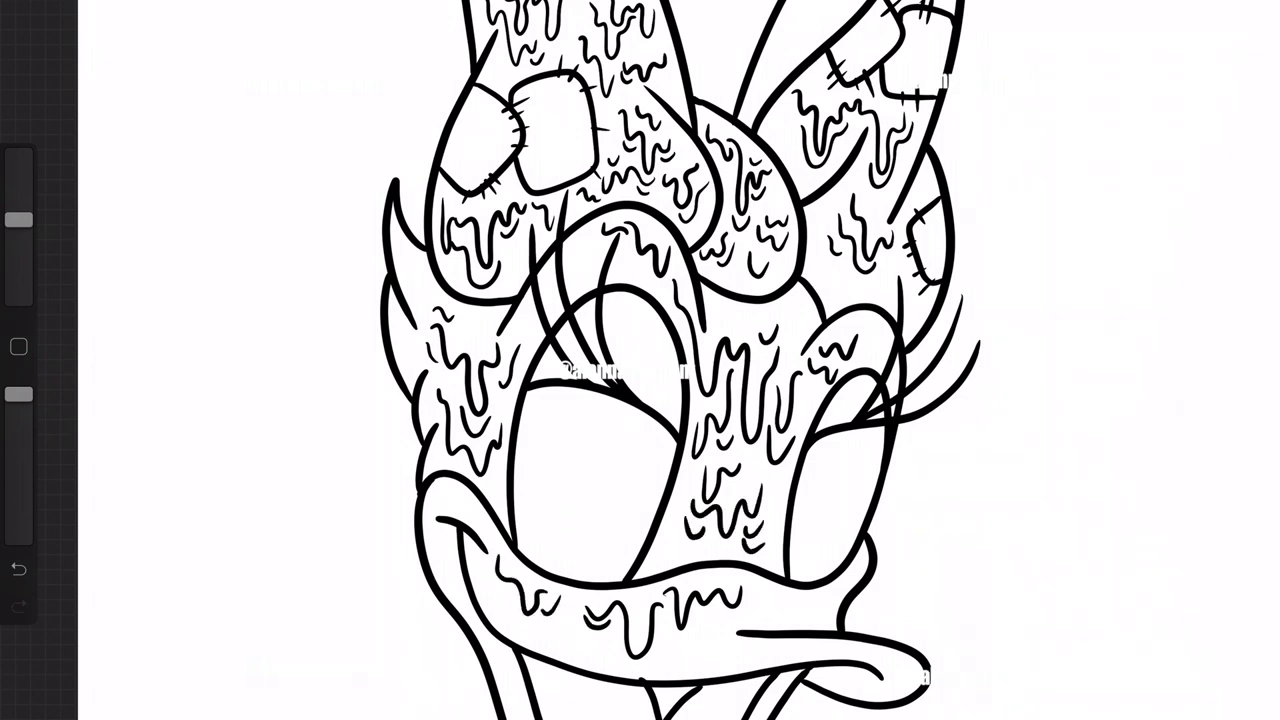
Step: Run drip squiggles across the lower bill and add a few small ink marks
{"action": "mouse_move", "coordinate": [566, 606]}
{"action": "left_mouse_down"}
{"action": "mouse_move", "coordinate": [600, 654]}
{"action": "mouse_move", "coordinate": [652, 672]}
{"action": "left_mouse_up"}
{"action": "left_click_drag", "start_coordinate": [668, 620], "coordinate": [712, 666]}
{"action": "left_click_drag", "start_coordinate": [710, 608], "coordinate": [754, 650]}
{"action": "left_click_drag", "start_coordinate": [746, 588], "coordinate": [758, 614]}
{"action": "left_click_drag", "start_coordinate": [834, 272], "coordinate": [876, 298]}
{"action": "left_click_drag", "start_coordinate": [772, 468], "coordinate": [786, 484]}
{"action": "left_click_drag", "start_coordinate": [778, 598], "coordinate": [822, 606]}
Step: Enlarge the inking brush slightly and add a short ink stroke near the bill
{"action": "left_click_drag", "start_coordinate": [503, 670], "coordinate": [520, 714]}
{"action": "mouse_move", "coordinate": [18, 219]}
{"action": "left_mouse_down"}
{"action": "mouse_move", "coordinate": [18, 206]}
{"action": "mouse_move", "coordinate": [18, 236]}
{"action": "mouse_move", "coordinate": [18, 219]}
{"action": "left_mouse_up"}
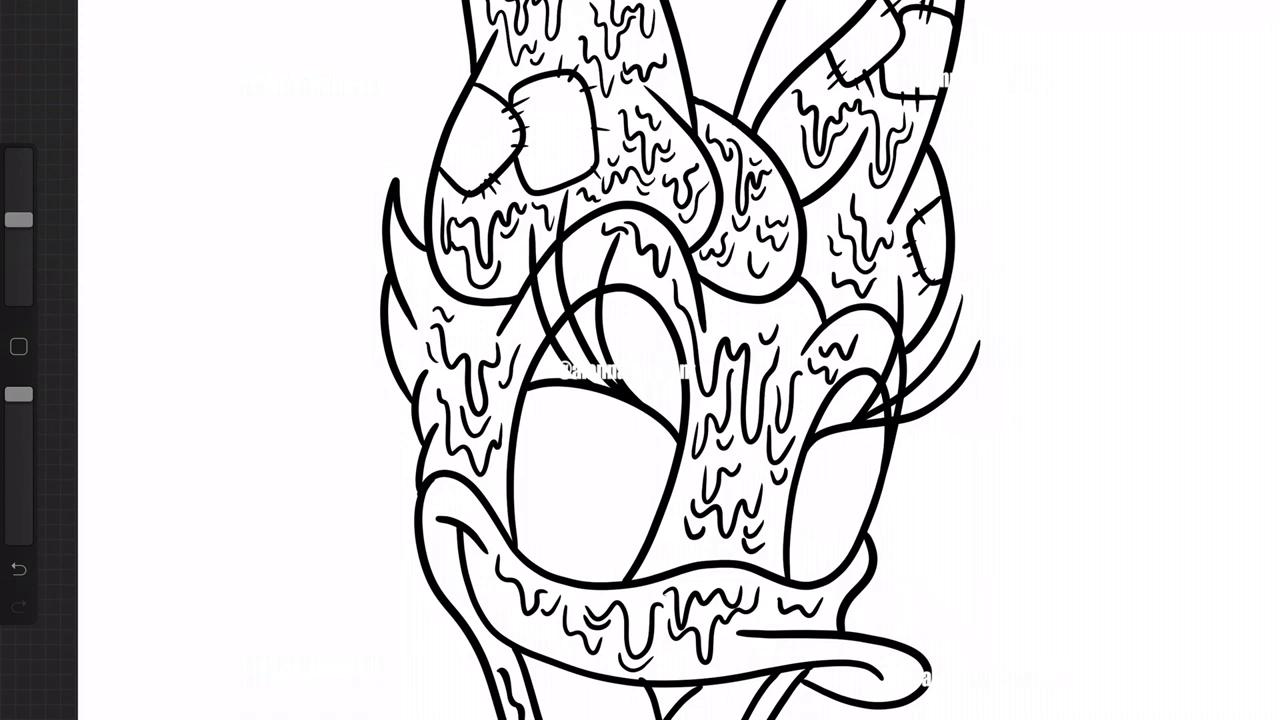
{"action": "scroll", "coordinate": [600, 370], "scroll_direction": "up", "scroll_amount": 3}
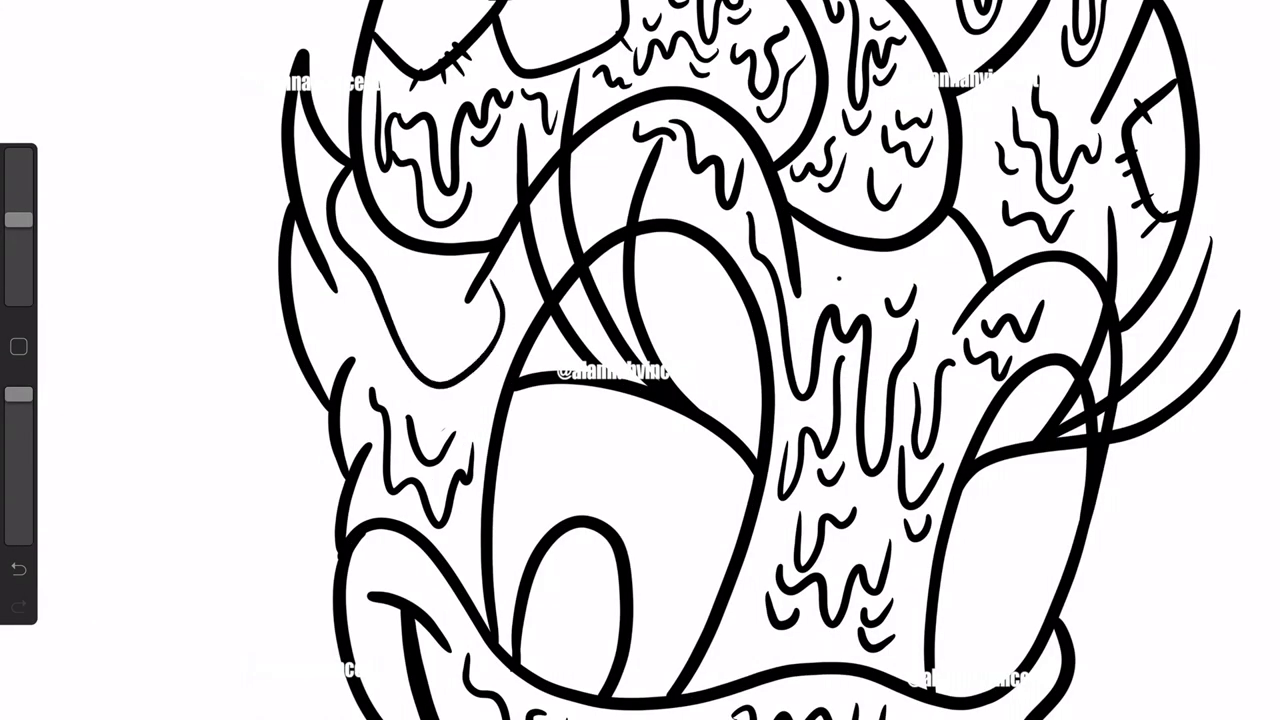
Step: Trace and darken a thin inner edge line in the left shape, undoing two trial hatch strokes
{"action": "mouse_move", "coordinate": [345, 178]}
{"action": "left_mouse_down"}
{"action": "mouse_move", "coordinate": [340, 222]}
{"action": "mouse_move", "coordinate": [425, 372]}
{"action": "left_mouse_up"}
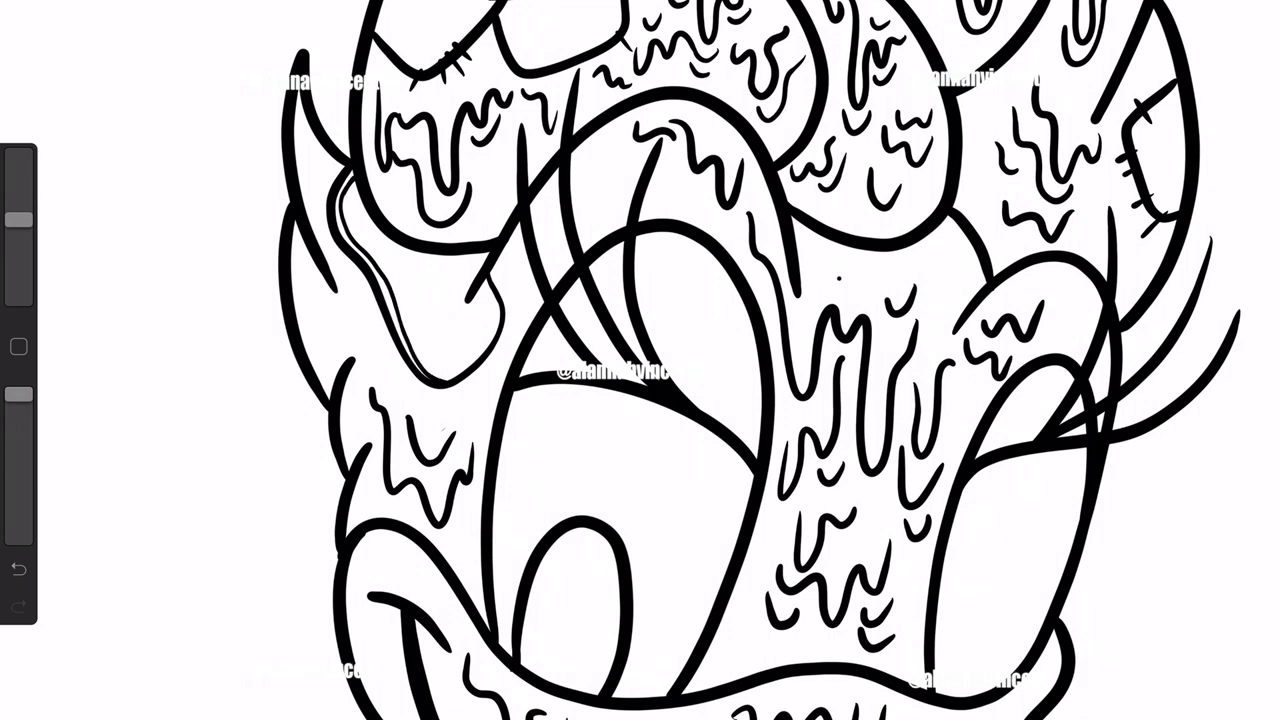
{"action": "left_click_drag", "start_coordinate": [370, 254], "coordinate": [418, 366]}
{"action": "left_click_drag", "start_coordinate": [412, 306], "coordinate": [446, 276]}
{"action": "left_click_drag", "start_coordinate": [416, 318], "coordinate": [466, 260]}
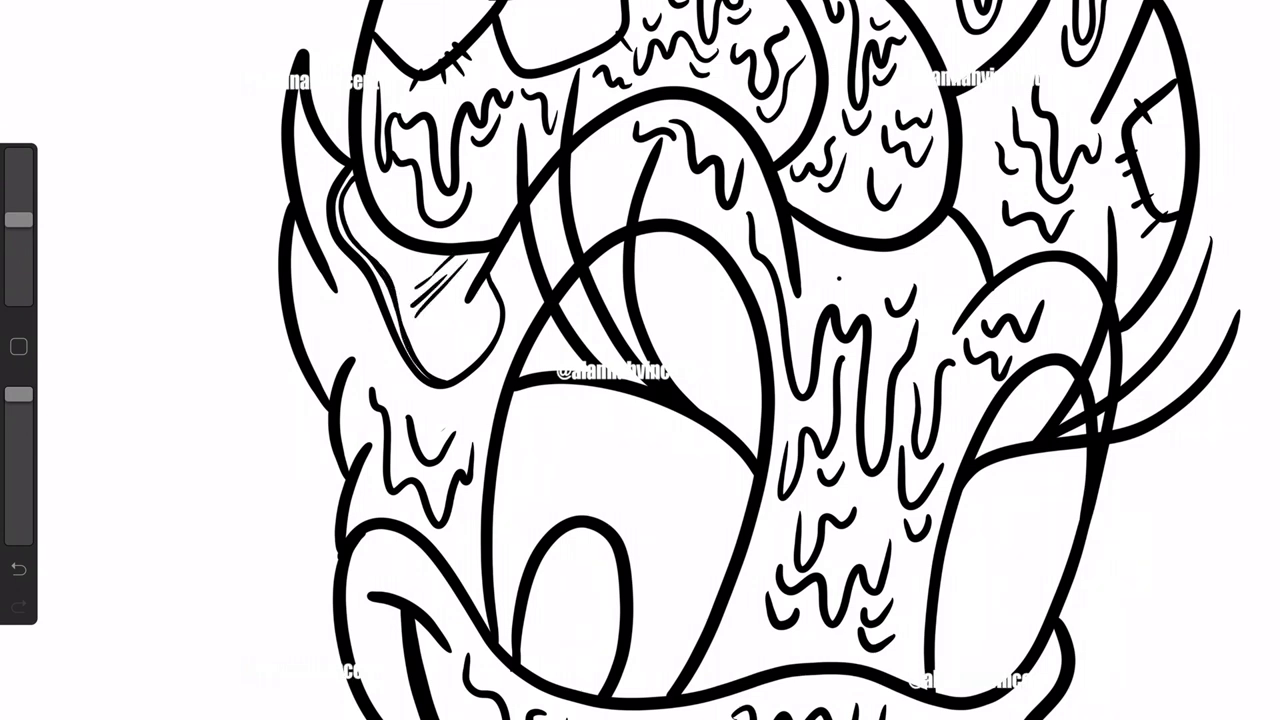
{"action": "key", "text": "ctrl+z"}
{"action": "key", "text": "ctrl+z"}
Step: Fill the left shape's lower part with four diagonal hatch strokes
{"action": "left_click_drag", "start_coordinate": [406, 274], "coordinate": [428, 254]}
{"action": "left_click_drag", "start_coordinate": [416, 362], "coordinate": [452, 328]}
{"action": "left_click_drag", "start_coordinate": [442, 338], "coordinate": [496, 298]}
{"action": "left_click_drag", "start_coordinate": [434, 372], "coordinate": [466, 340]}
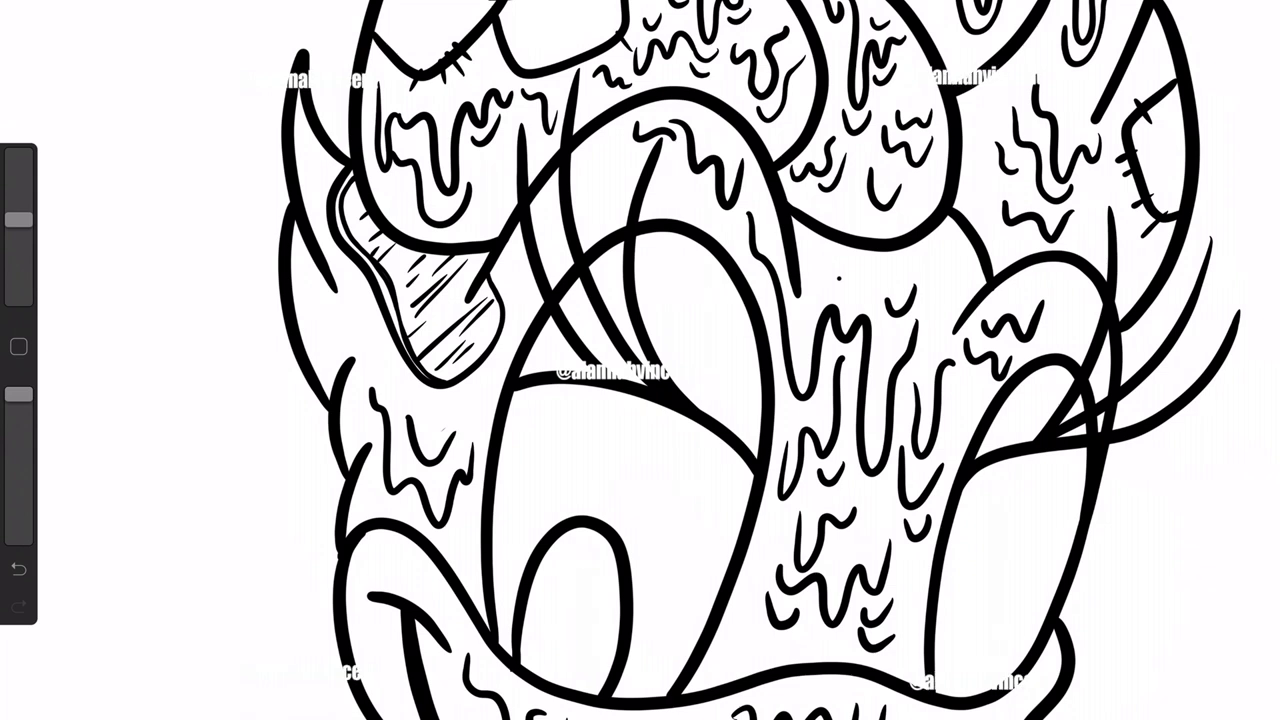
{"action": "scroll", "coordinate": [640, 360], "scroll_direction": "down", "scroll_amount": 3}
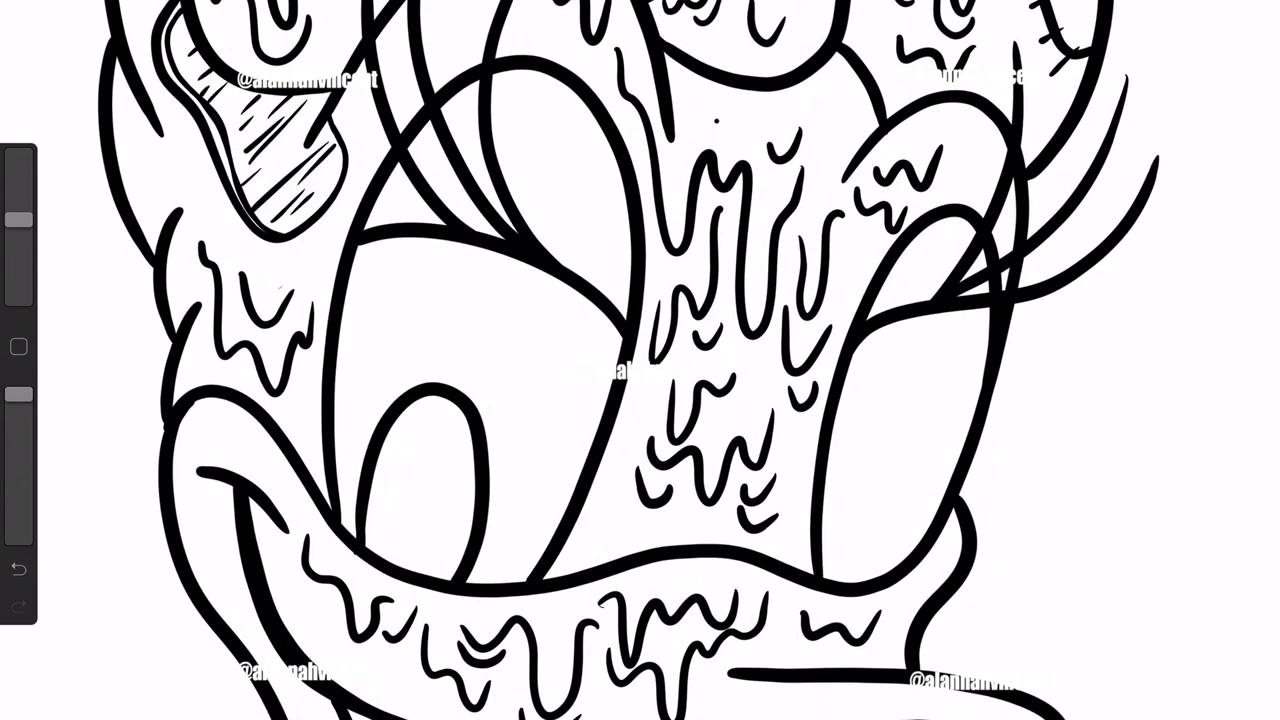
Step: Redraw a small oval left of the tongue, discarding a stray curved mark beside it
{"action": "mouse_move", "coordinate": [200, 506]}
{"action": "left_mouse_down"}
{"action": "mouse_move", "coordinate": [225, 572]}
{"action": "mouse_move", "coordinate": [190, 522]}
{"action": "left_mouse_up"}
{"action": "key", "text": "ctrl+z"}
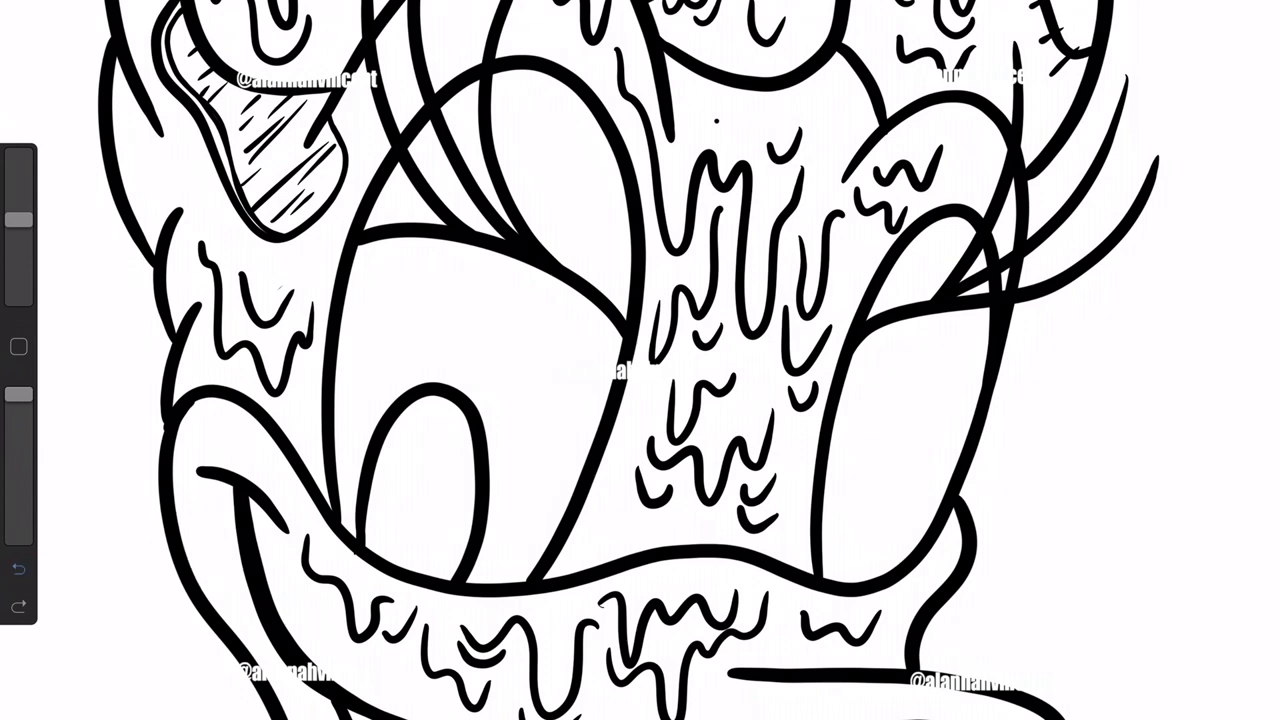
{"action": "mouse_move", "coordinate": [200, 504]}
{"action": "left_mouse_down"}
{"action": "mouse_move", "coordinate": [230, 562]}
{"action": "mouse_move", "coordinate": [196, 570]}
{"action": "mouse_move", "coordinate": [190, 522]}
{"action": "mouse_move", "coordinate": [214, 576]}
{"action": "left_mouse_up"}
{"action": "left_click_drag", "start_coordinate": [180, 466], "coordinate": [180, 492]}
{"action": "left_click", "coordinate": [18, 568]}
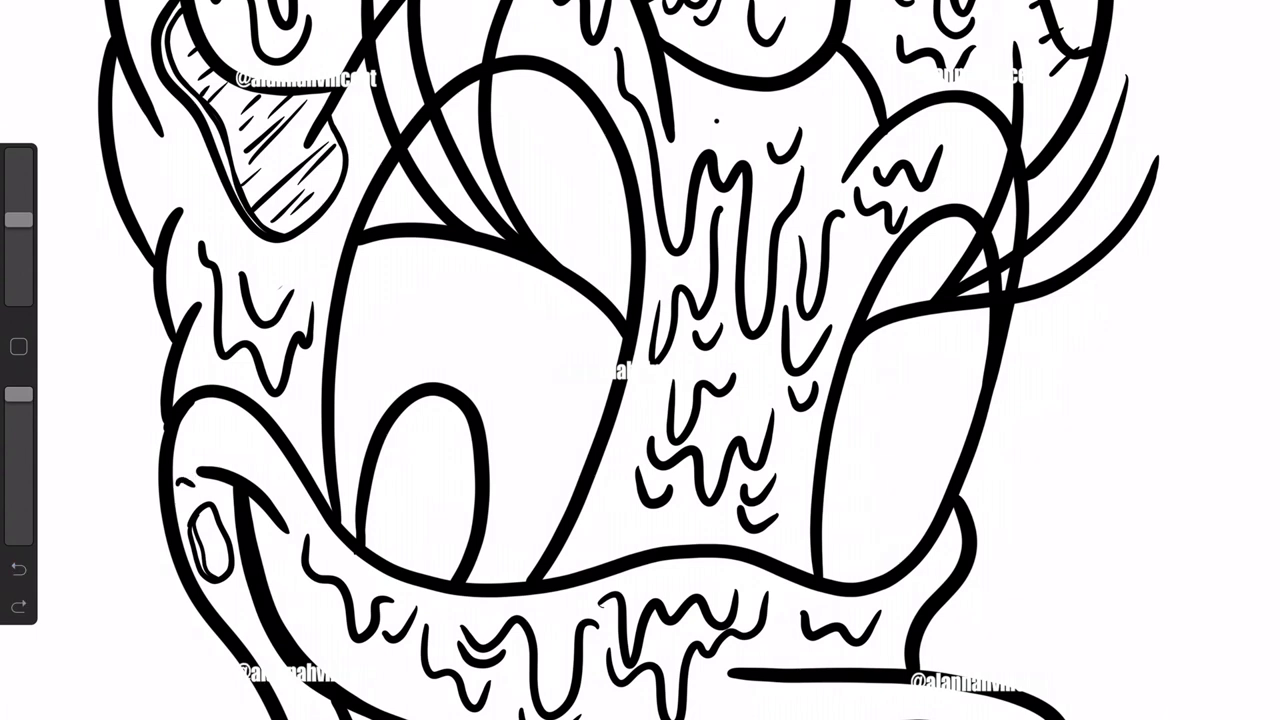
Step: Add a wavy line and hatch strokes by the drips, plus a jagged branching crack in the skin
{"action": "mouse_move", "coordinate": [822, 424]}
{"action": "left_mouse_down"}
{"action": "mouse_move", "coordinate": [765, 552]}
{"action": "mouse_move", "coordinate": [820, 434]}
{"action": "left_mouse_up"}
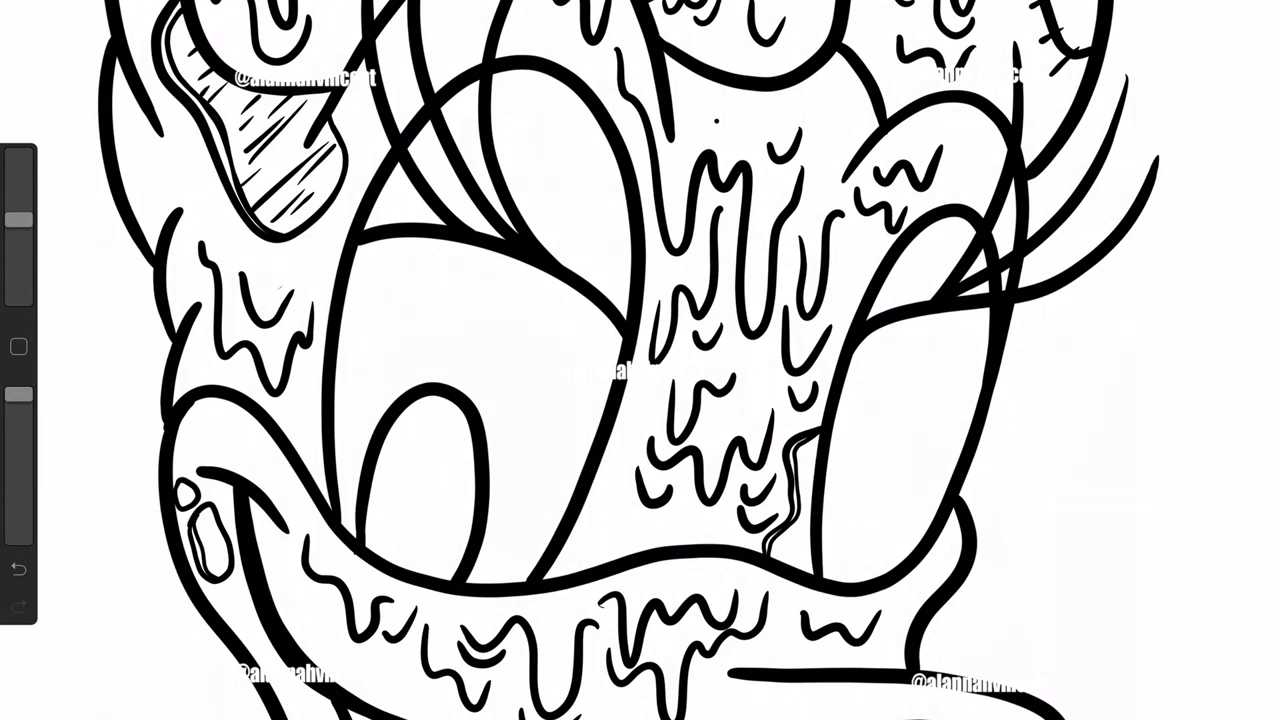
{"action": "left_click_drag", "start_coordinate": [805, 442], "coordinate": [810, 498]}
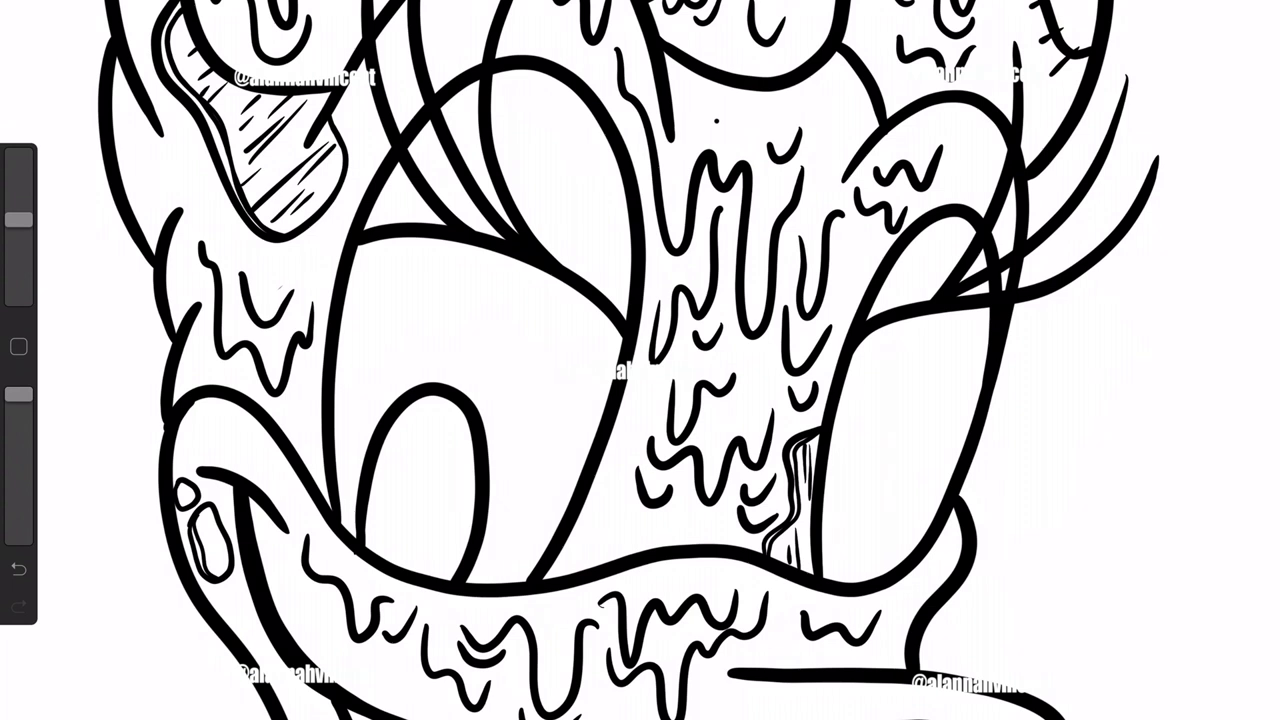
{"action": "mouse_move", "coordinate": [855, 72]}
{"action": "left_mouse_down"}
{"action": "mouse_move", "coordinate": [830, 112]}
{"action": "mouse_move", "coordinate": [822, 184]}
{"action": "mouse_move", "coordinate": [844, 190]}
{"action": "left_mouse_up"}
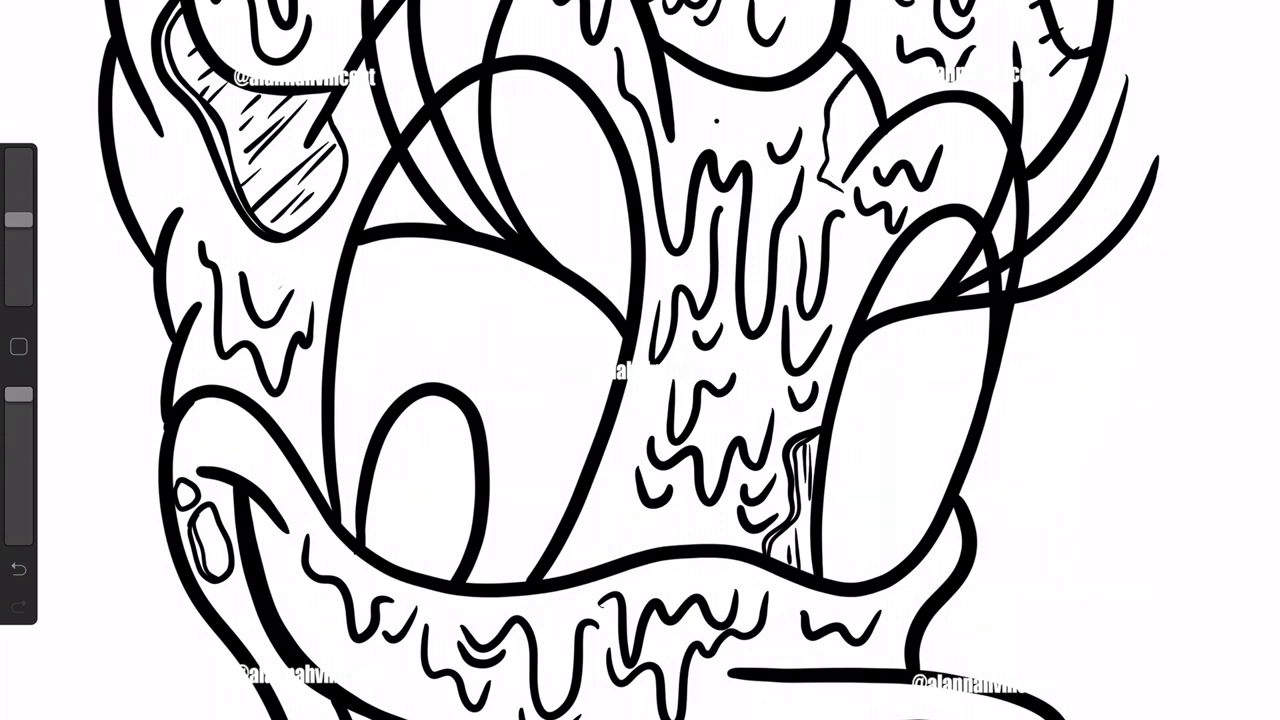
{"action": "left_click_drag", "start_coordinate": [826, 100], "coordinate": [738, 120]}
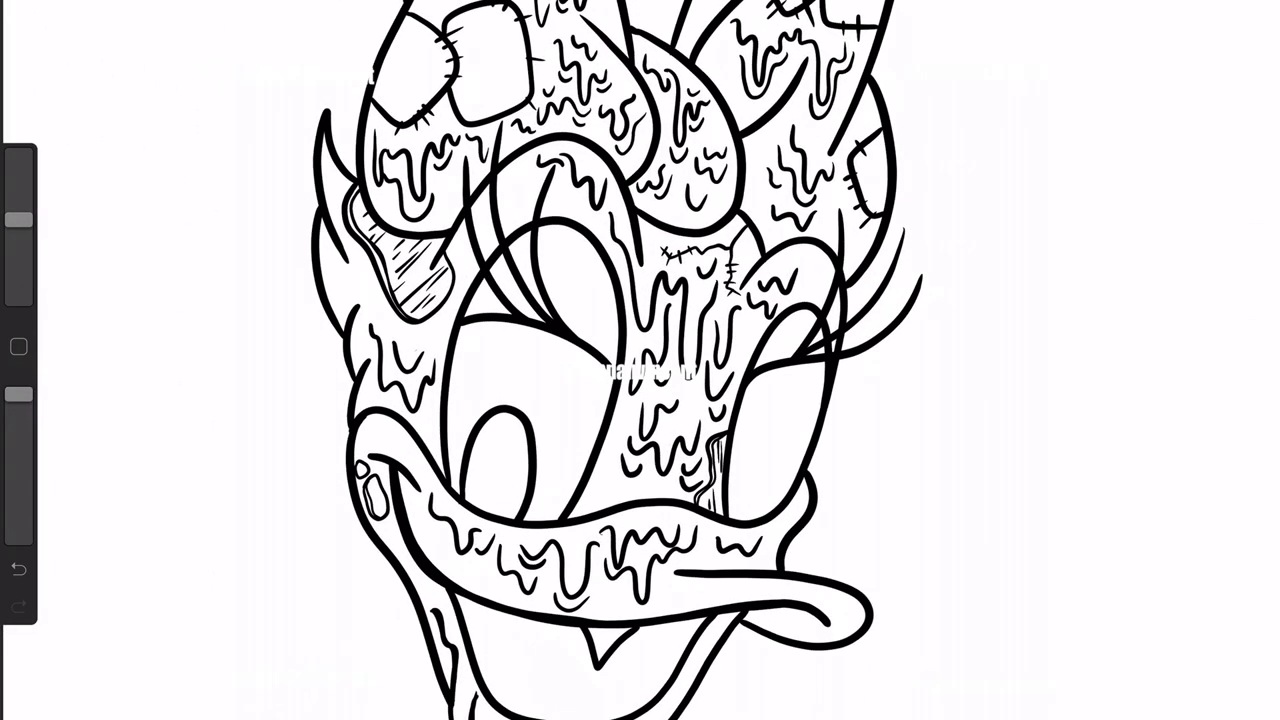
Step: Remove a stray stroke near the lip and draw a round inner outline in the left eye
{"action": "left_click", "coordinate": [1240, 5]}
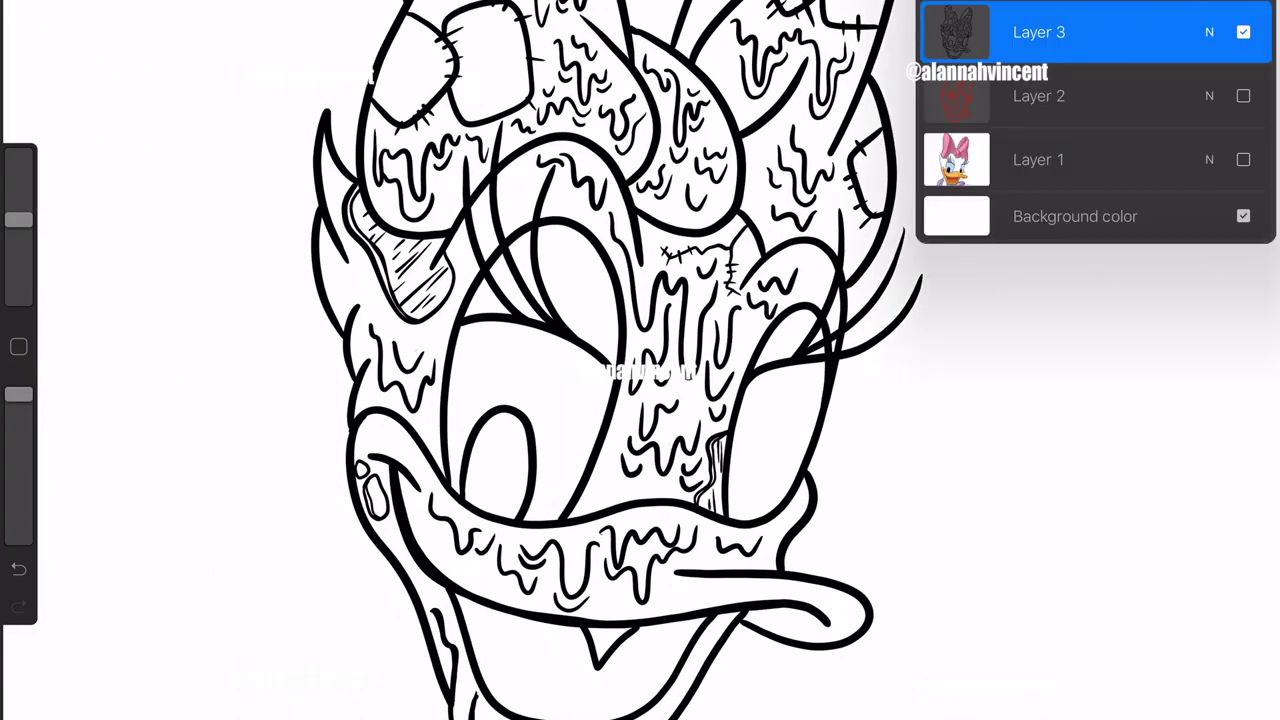
{"action": "key", "text": "ctrl+z"}
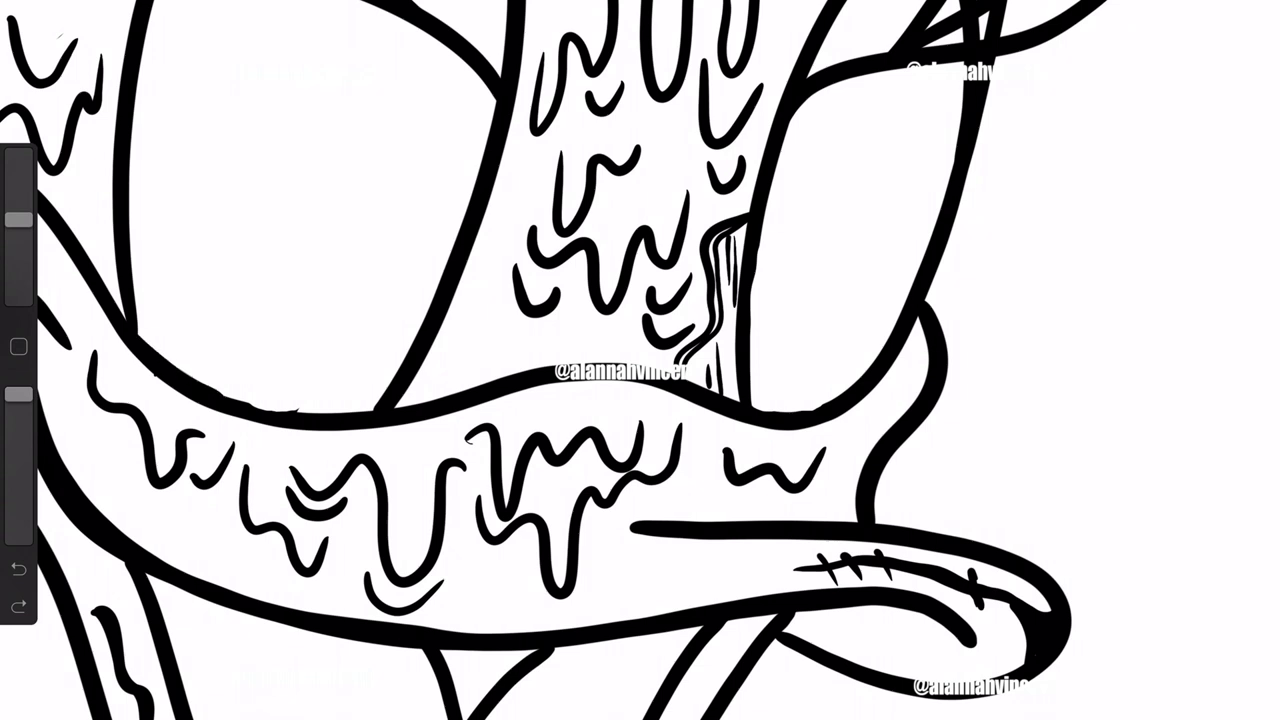
{"action": "scroll", "coordinate": [640, 360], "scroll_direction": "up", "scroll_amount": 3}
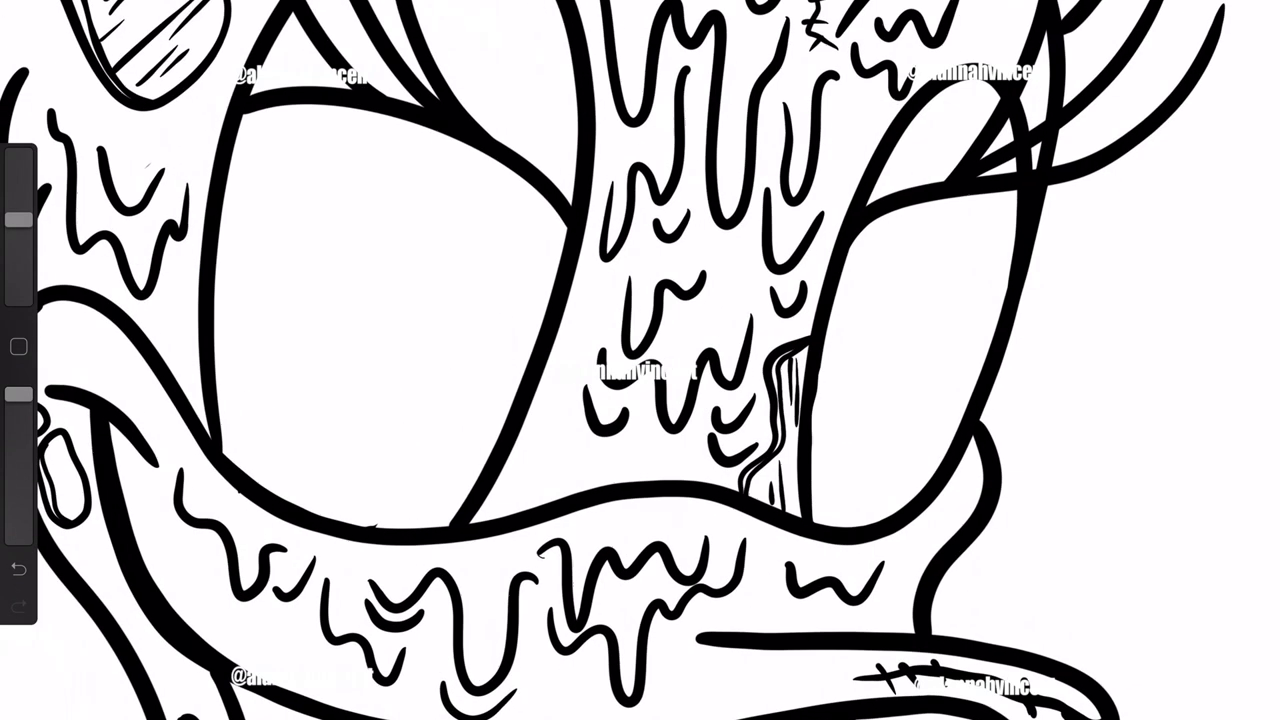
{"action": "mouse_move", "coordinate": [214, 308]}
{"action": "left_mouse_down"}
{"action": "mouse_move", "coordinate": [378, 490]}
{"action": "mouse_move", "coordinate": [518, 390]}
{"action": "left_mouse_up"}
{"action": "mouse_move", "coordinate": [220, 215]}
{"action": "left_mouse_down"}
{"action": "mouse_move", "coordinate": [400, 124]}
{"action": "mouse_move", "coordinate": [552, 300]}
{"action": "left_mouse_up"}
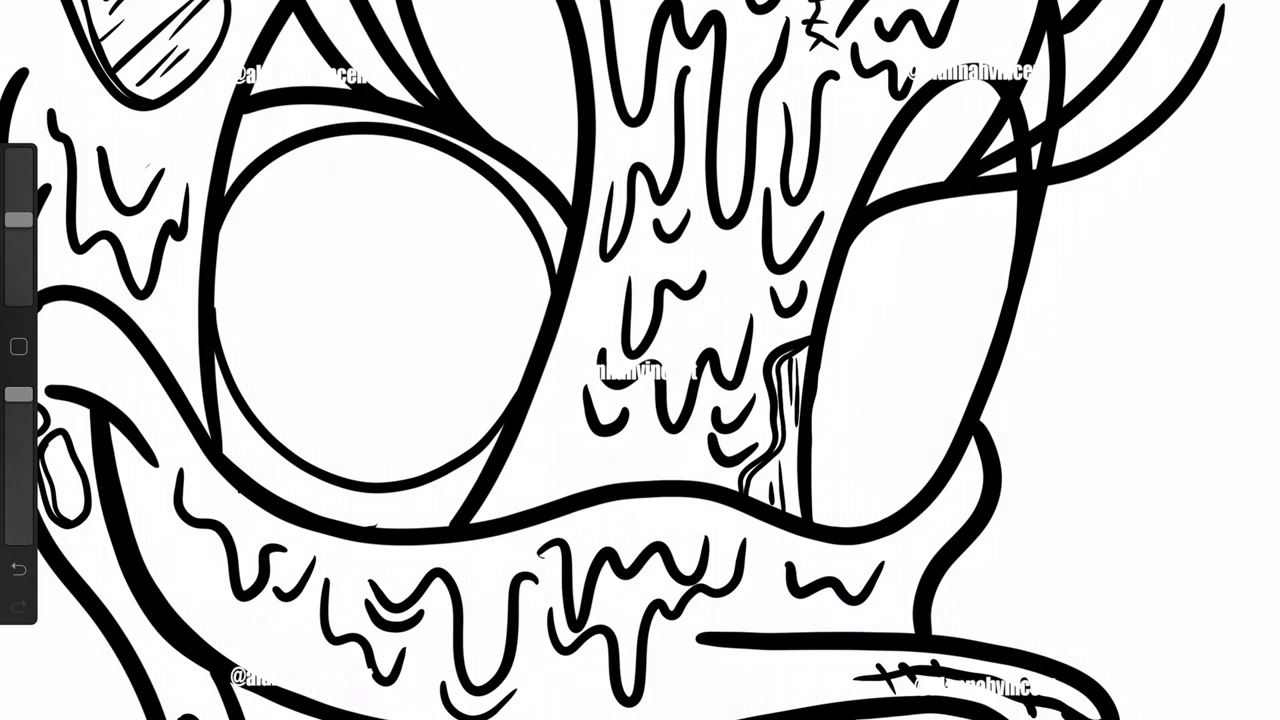
{"action": "key", "text": "ctrl+z"}
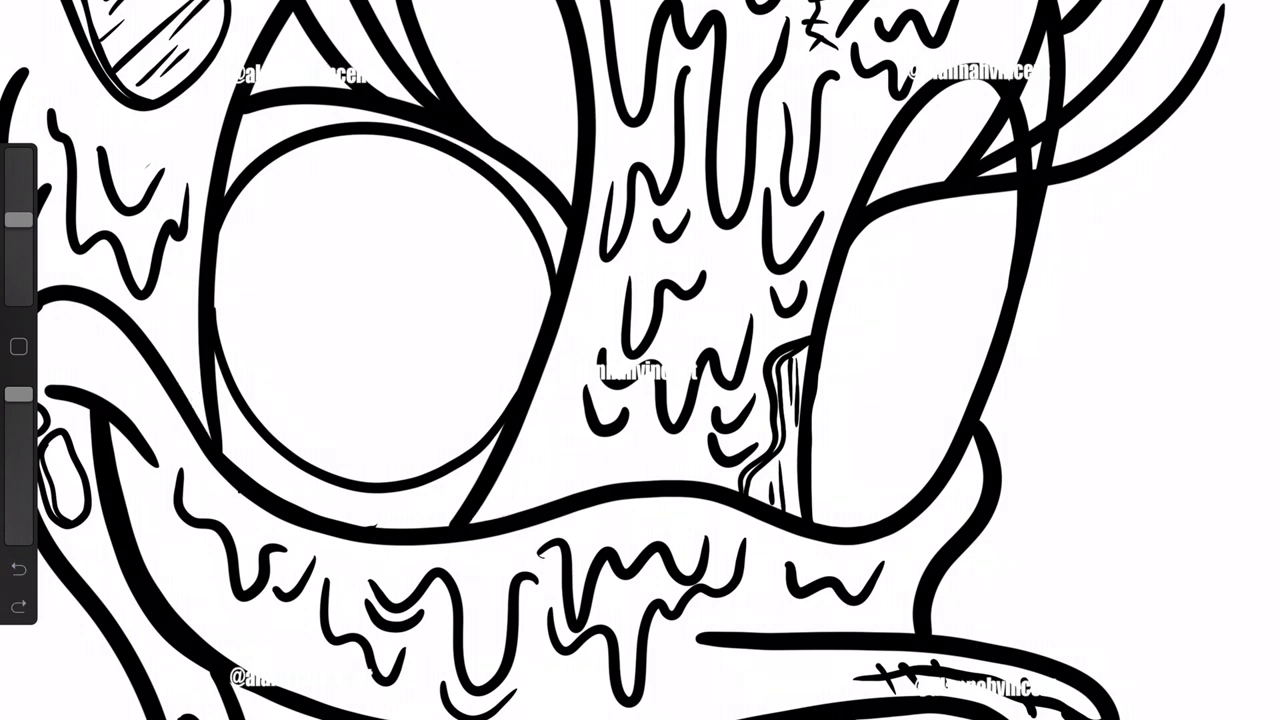
Step: Discard a thin curve left of the eye and add a thin curved detail line instead
{"action": "left_click_drag", "start_coordinate": [178, 305], "coordinate": [207, 432]}
{"action": "key", "text": "ctrl+z"}
{"action": "key", "text": "ctrl+shift+z"}
{"action": "key", "text": "ctrl+z"}
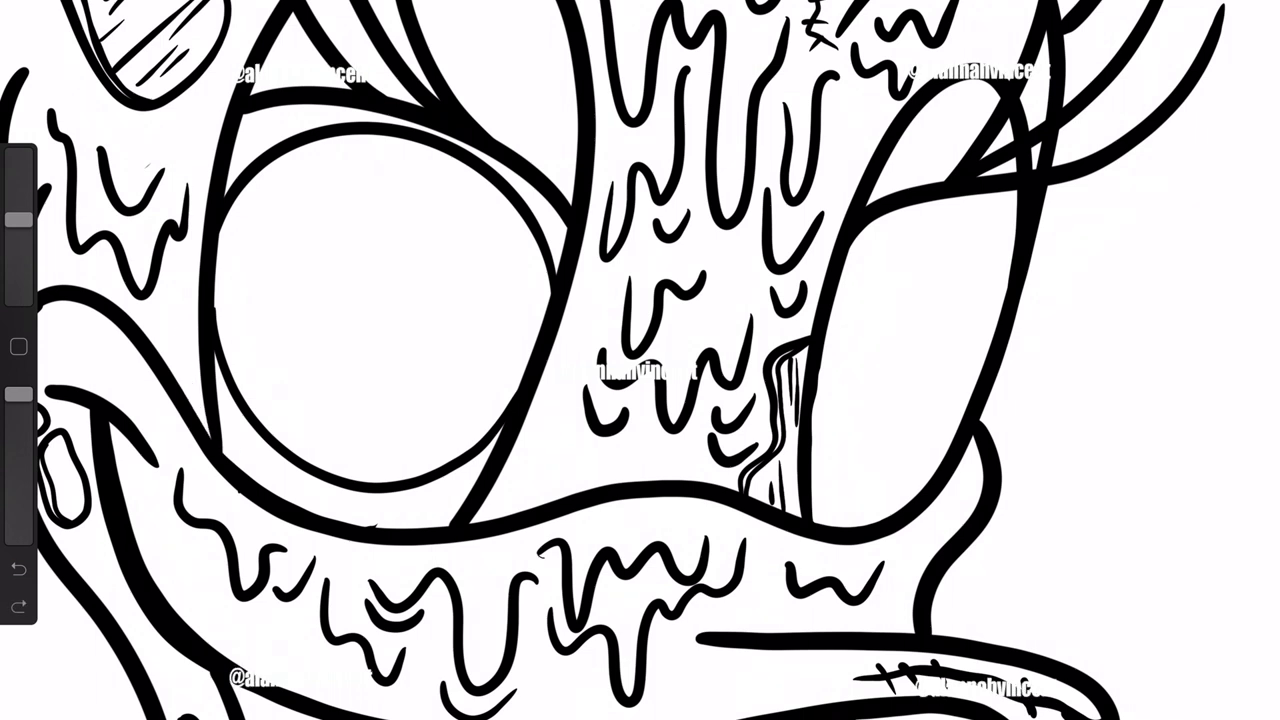
{"action": "left_click_drag", "start_coordinate": [553, 428], "coordinate": [470, 522]}
Step: Add a curved ink stroke and two squiggly drip strokes to the head
{"action": "scroll", "coordinate": [640, 360], "scroll_direction": "down", "scroll_amount": 3}
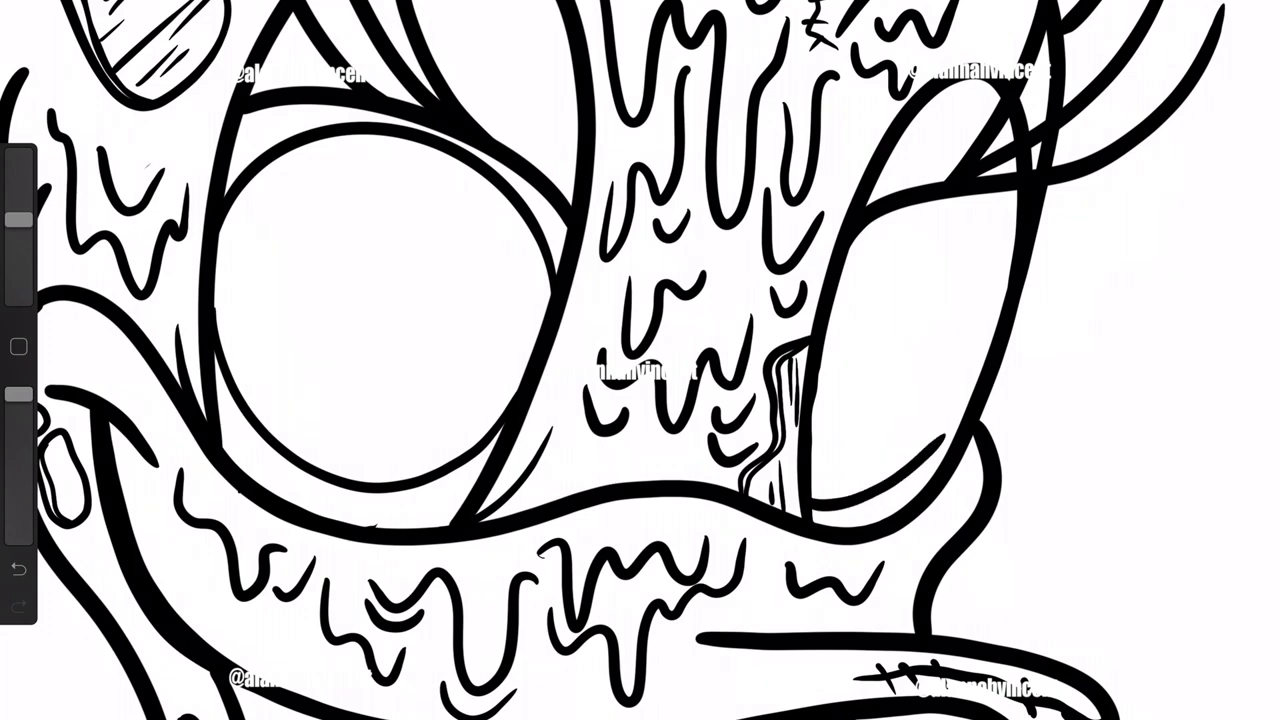
{"action": "scroll", "coordinate": [640, 360], "scroll_direction": "down", "scroll_amount": 5}
{"action": "scroll", "coordinate": [640, 360], "scroll_direction": "up", "scroll_amount": 3}
{"action": "scroll", "coordinate": [640, 360], "scroll_direction": "up", "scroll_amount": 4}
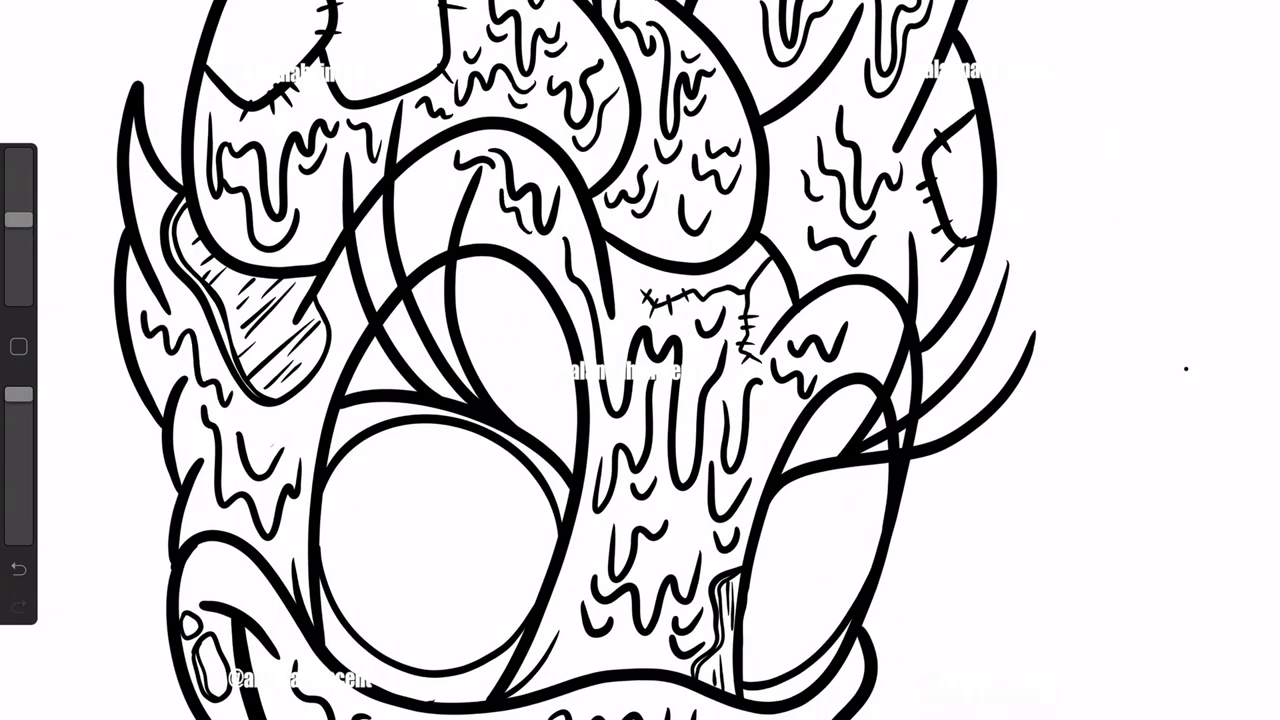
{"action": "left_click_drag", "start_coordinate": [828, 305], "coordinate": [887, 326]}
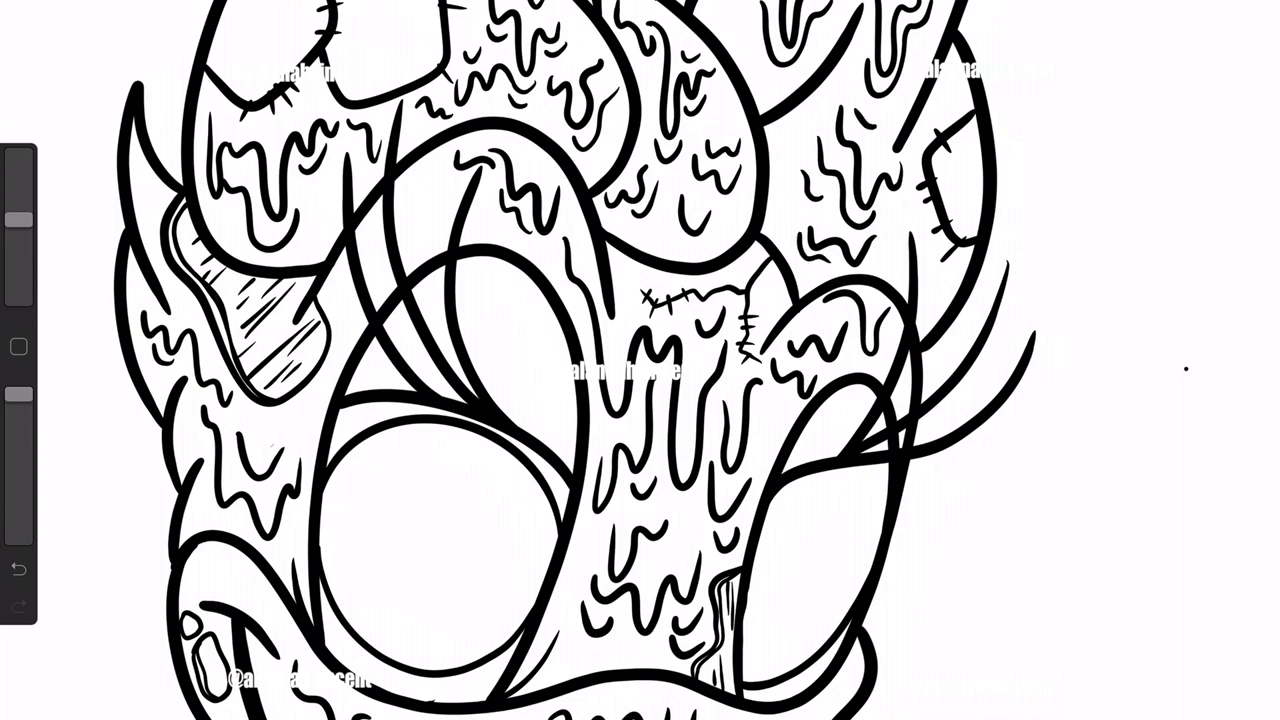
{"action": "left_click_drag", "start_coordinate": [806, 132], "coordinate": [862, 100]}
{"action": "left_click_drag", "start_coordinate": [802, 130], "coordinate": [778, 215]}
{"action": "scroll", "coordinate": [1186, 368], "scroll_direction": "down", "scroll_amount": 3}
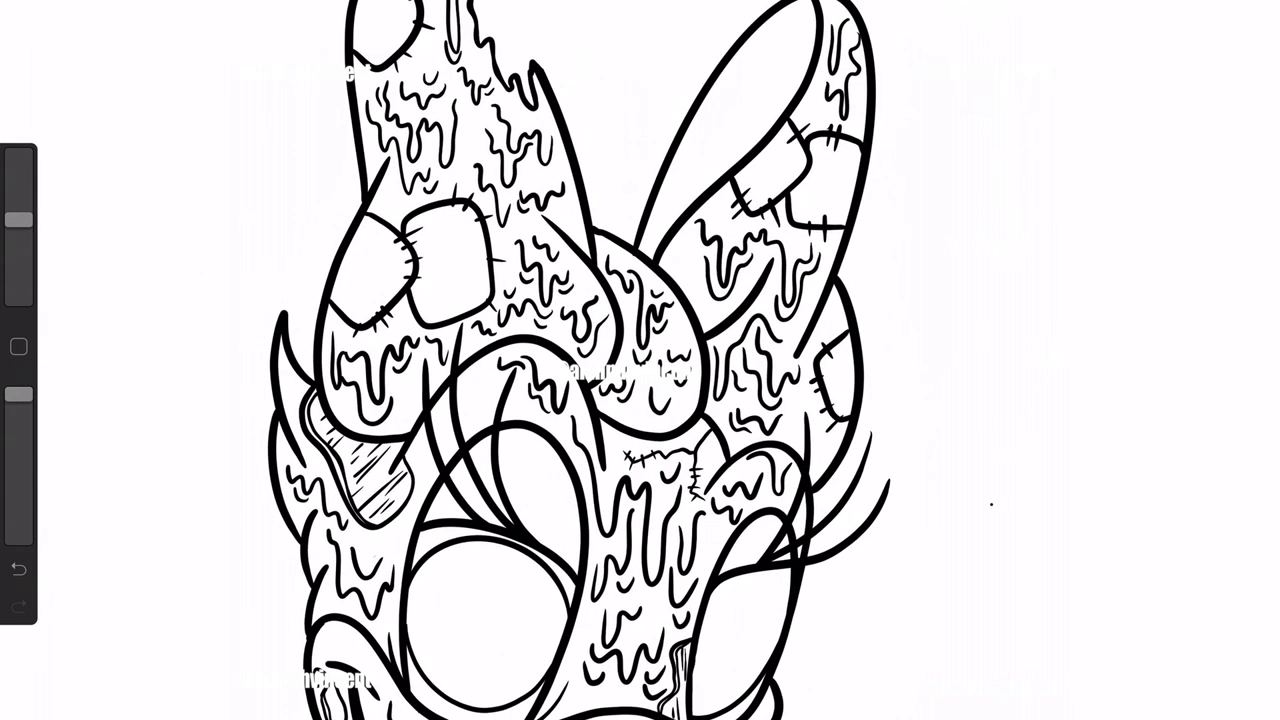
Step: Shrink the brush, erase part of the right ear outline, and Clear the lassoed segment on Layer 3
{"action": "mouse_move", "coordinate": [18, 219]}
{"action": "left_mouse_down"}
{"action": "mouse_move", "coordinate": [18, 235]}
{"action": "mouse_move", "coordinate": [18, 219]}
{"action": "left_mouse_up"}
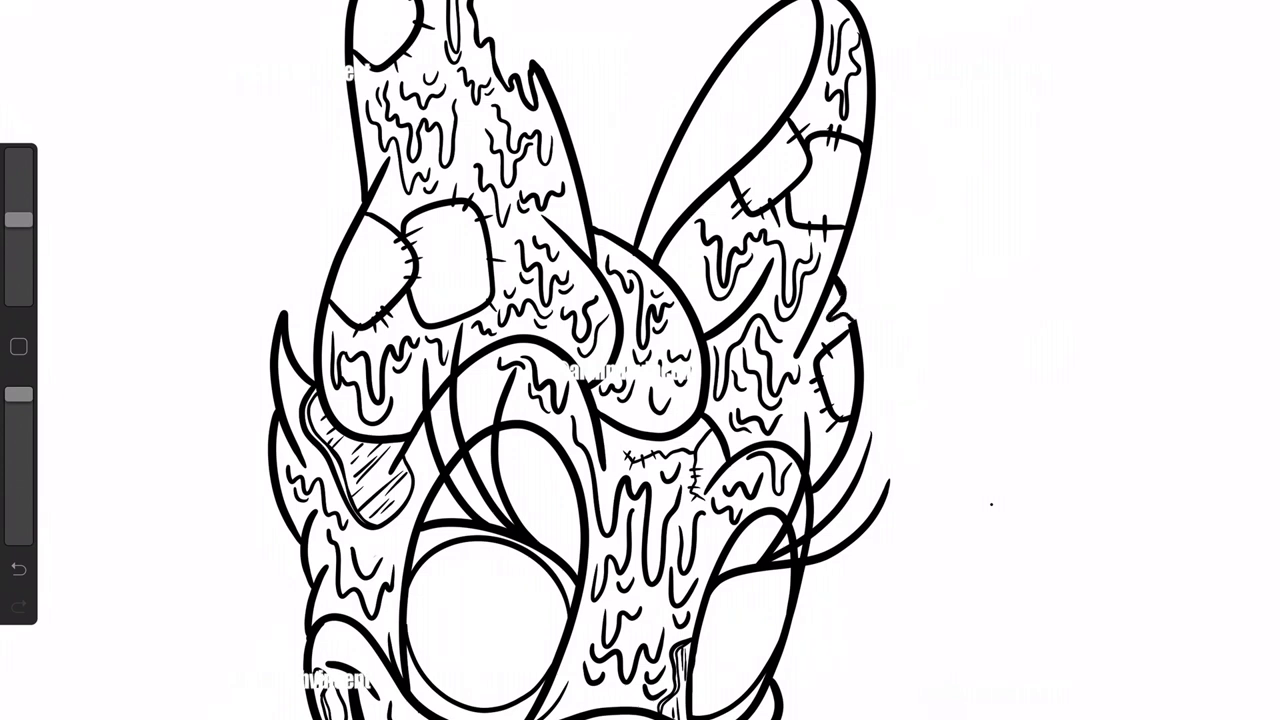
{"action": "left_click_drag", "start_coordinate": [18, 219], "coordinate": [18, 235]}
{"action": "mouse_move", "coordinate": [676, 146]}
{"action": "left_mouse_down"}
{"action": "mouse_move", "coordinate": [724, 58]}
{"action": "mouse_move", "coordinate": [714, 153]}
{"action": "left_mouse_up"}
{"action": "left_click", "coordinate": [1215, 15]}
{"action": "left_click", "coordinate": [954, 29]}
{"action": "left_click", "coordinate": [840, 94]}
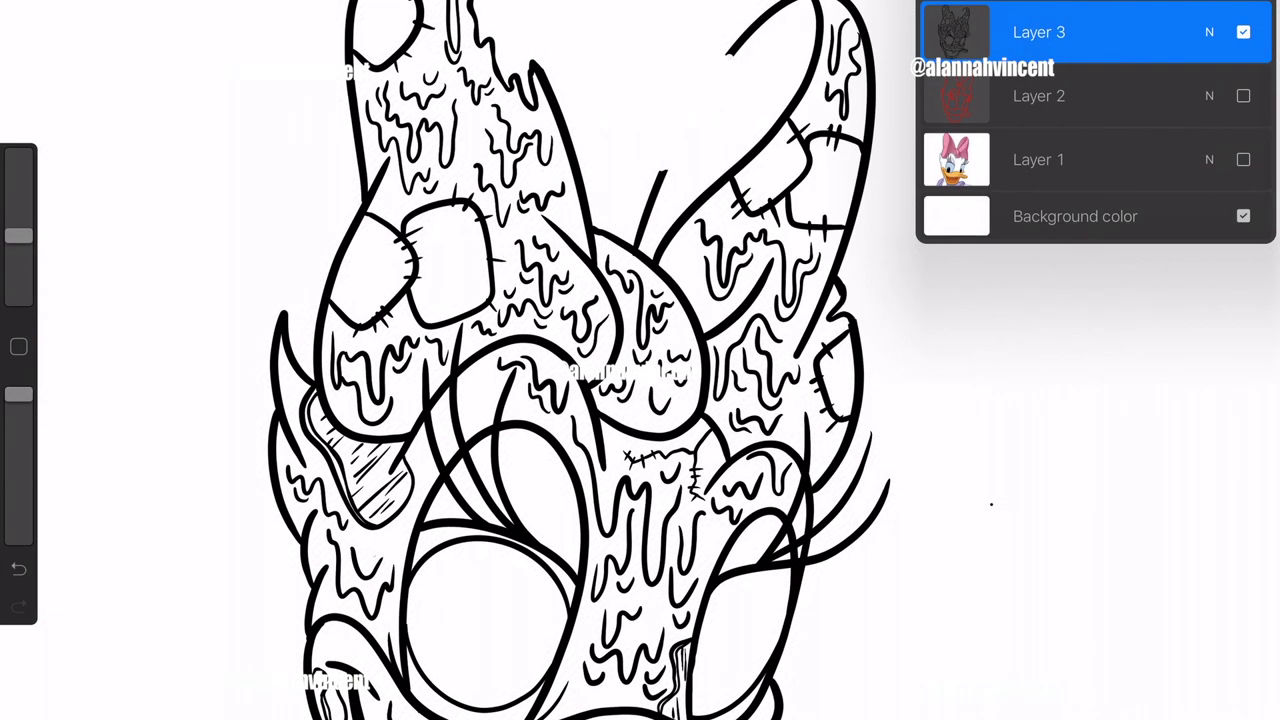
{"action": "left_click", "coordinate": [1215, 15]}
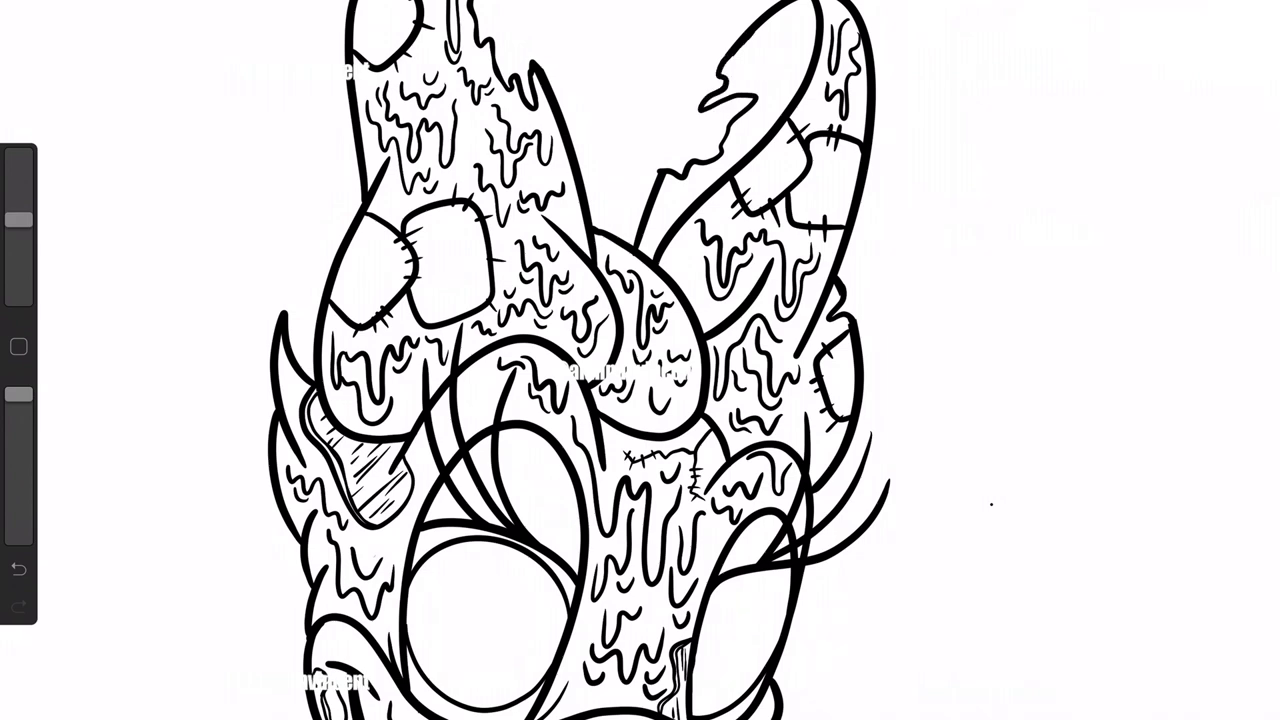
Step: Clear the lassoed lines near the beak on Layer 3, leaving a ragged bristly edge
{"action": "scroll", "coordinate": [991, 504], "scroll_direction": "down", "scroll_amount": 4}
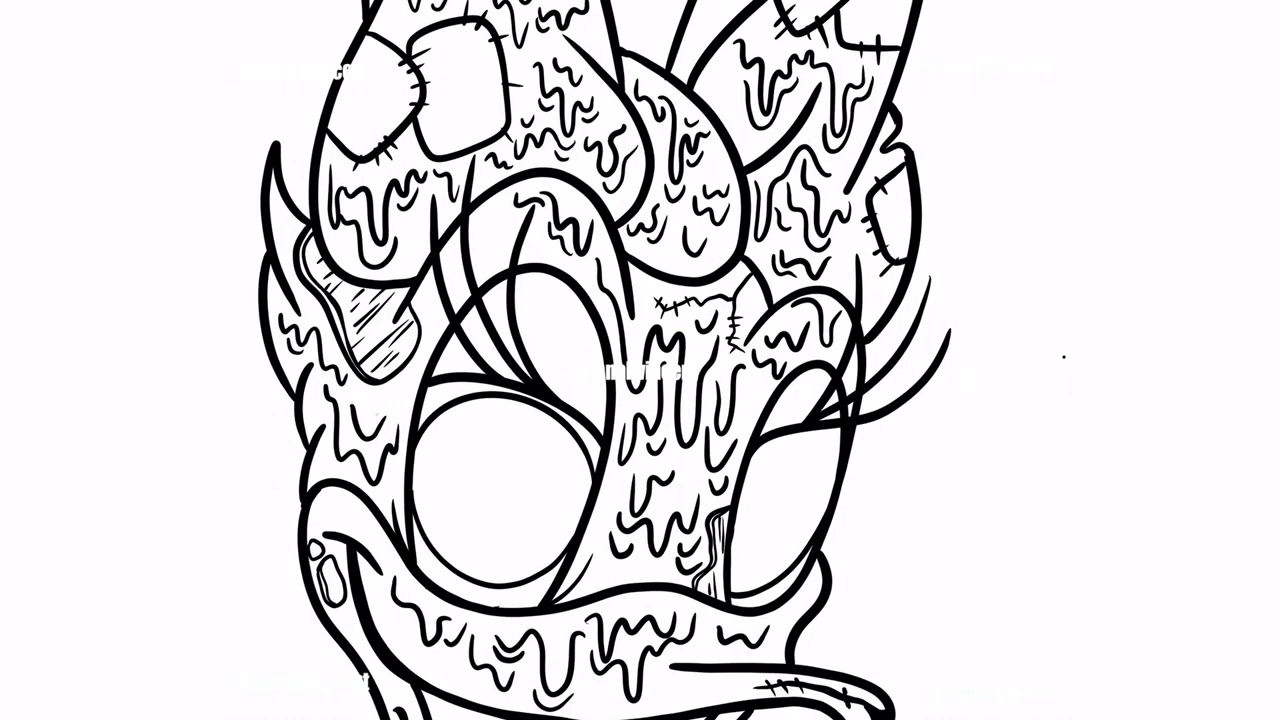
{"action": "left_click", "coordinate": [1215, 15]}
{"action": "left_click", "coordinate": [951, 34]}
{"action": "left_click", "coordinate": [840, 94]}
{"action": "left_click", "coordinate": [1215, 15]}
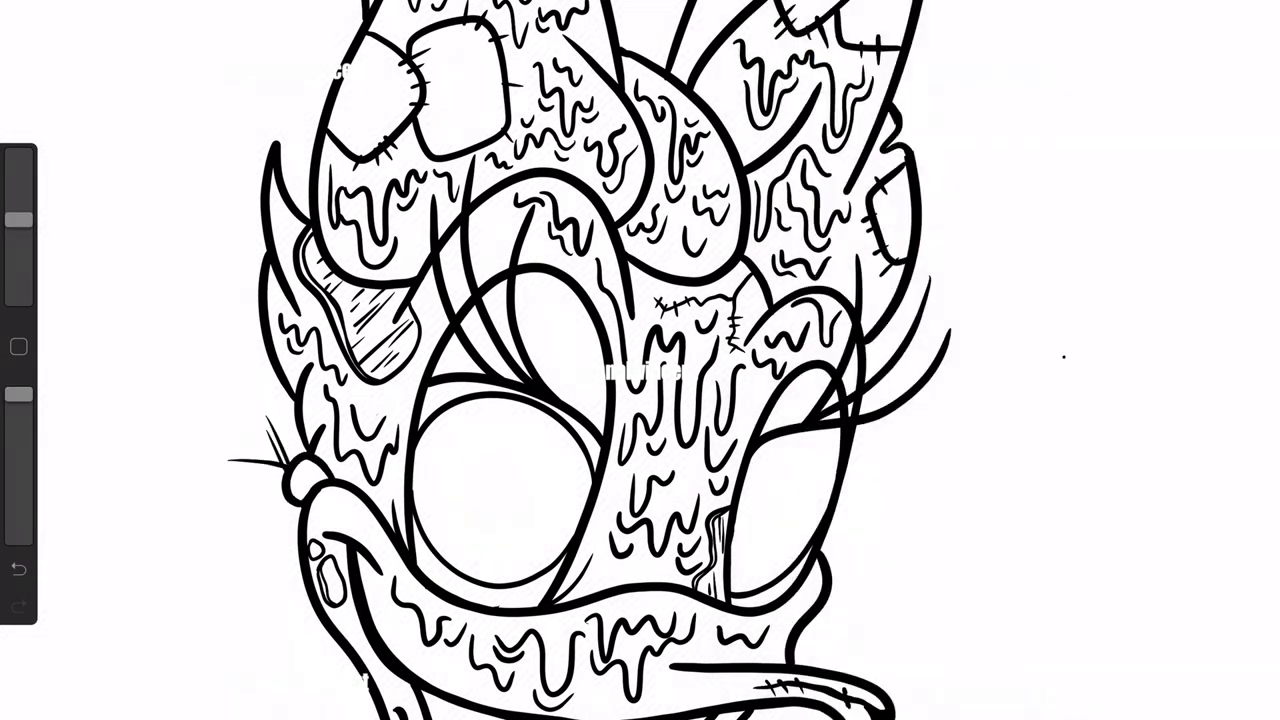
{"action": "scroll", "coordinate": [580, 600], "scroll_direction": "up", "scroll_amount": 2}
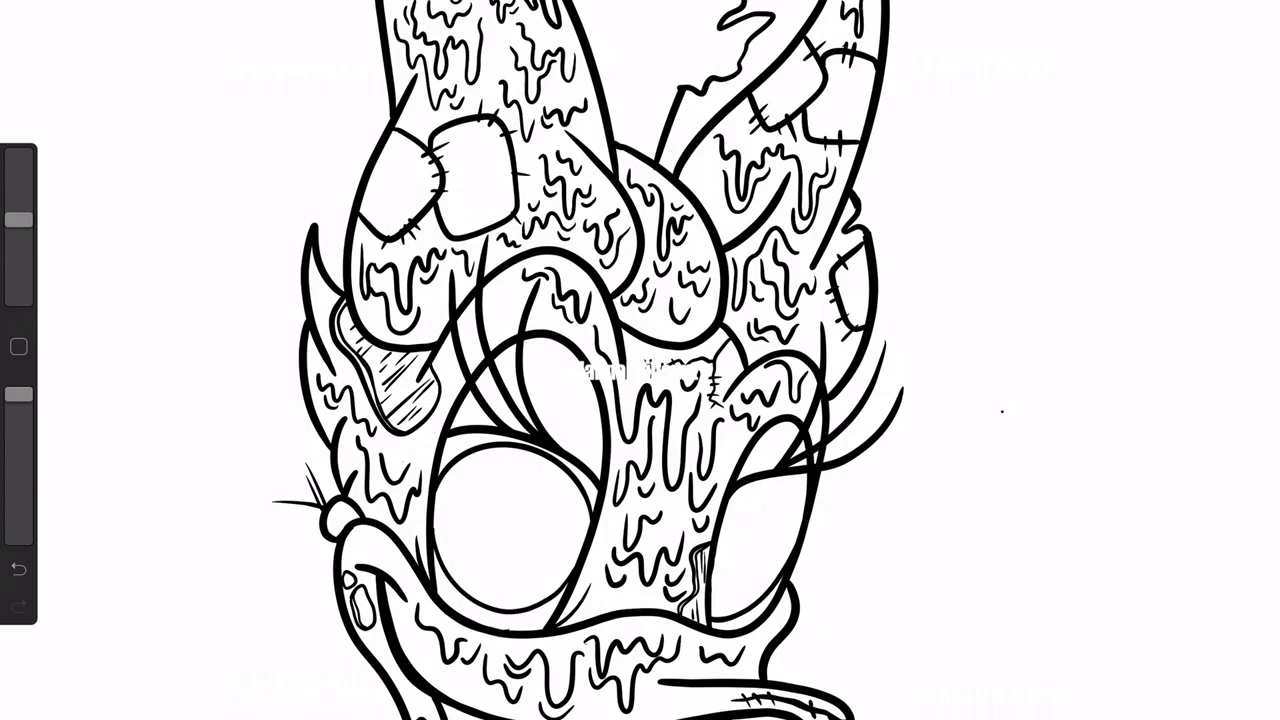
Step: Duplicate the Layer 3 line art and select the lower copy
{"action": "left_click", "coordinate": [1215, 15]}
{"action": "left_click_drag", "start_coordinate": [1120, 30], "coordinate": [980, 30]}
{"action": "left_click", "coordinate": [1151, 29]}
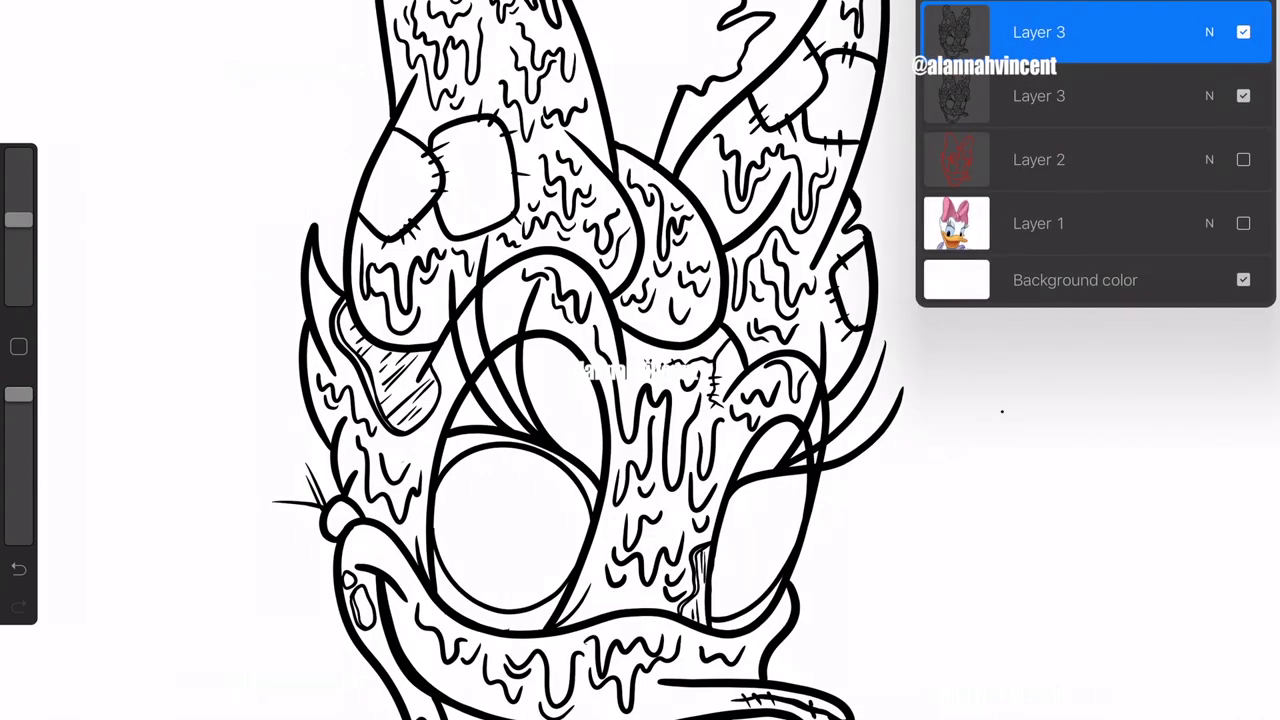
{"action": "left_click", "coordinate": [1215, 15]}
{"action": "scroll", "coordinate": [640, 400], "scroll_direction": "up", "scroll_amount": 3}
Step: ColorDrop dark red into the mouth and red into the tongue
{"action": "left_click", "coordinate": [1255, 18]}
{"action": "left_click", "coordinate": [1215, 15]}
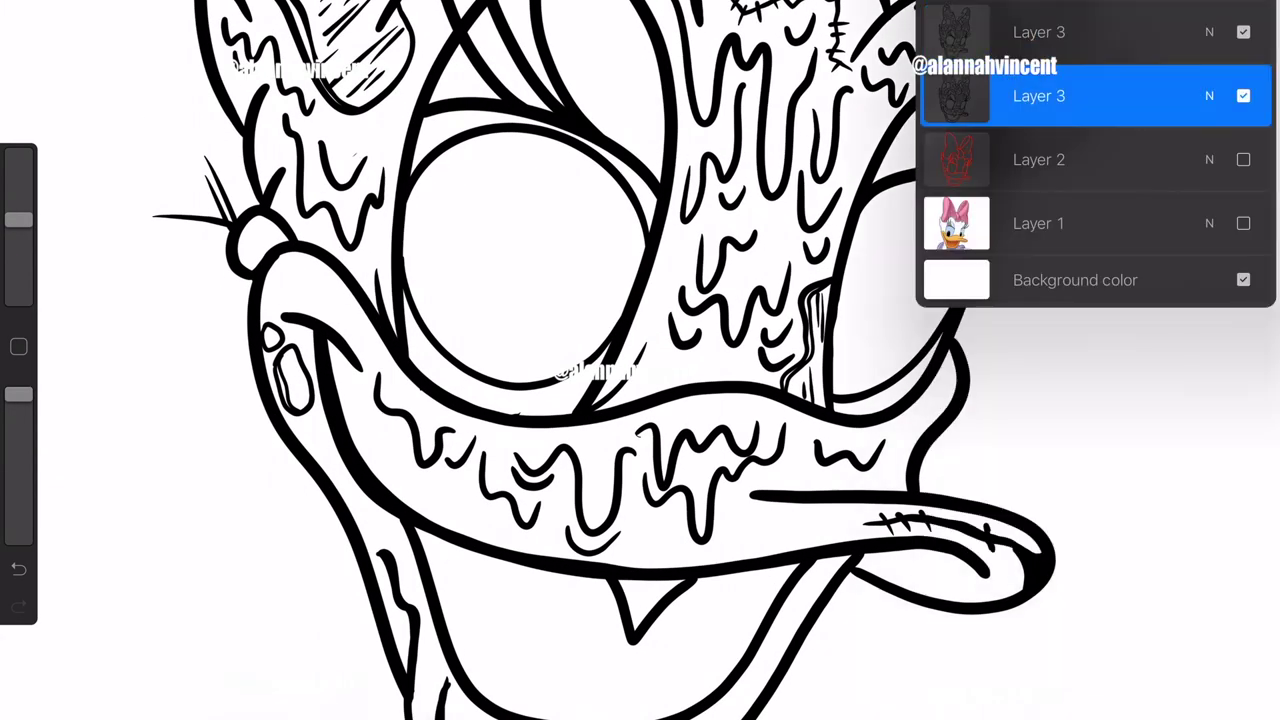
{"action": "left_click_drag", "start_coordinate": [1255, 18], "coordinate": [600, 630]}
{"action": "left_click", "coordinate": [1255, 18]}
{"action": "left_click_drag", "start_coordinate": [1255, 18], "coordinate": [640, 600]}
Step: Mix a muted orange-yellow tan and fill both halves of the beak with it
{"action": "left_click", "coordinate": [1255, 18]}
{"action": "left_click_drag", "start_coordinate": [1228, 128], "coordinate": [1105, 33]}
{"action": "left_click_drag", "start_coordinate": [1153, 148], "coordinate": [1107, 103]}
{"action": "mouse_move", "coordinate": [1255, 18]}
{"action": "left_mouse_down"}
{"action": "mouse_move", "coordinate": [600, 460]}
{"action": "mouse_move", "coordinate": [270, 380]}
{"action": "left_mouse_up"}
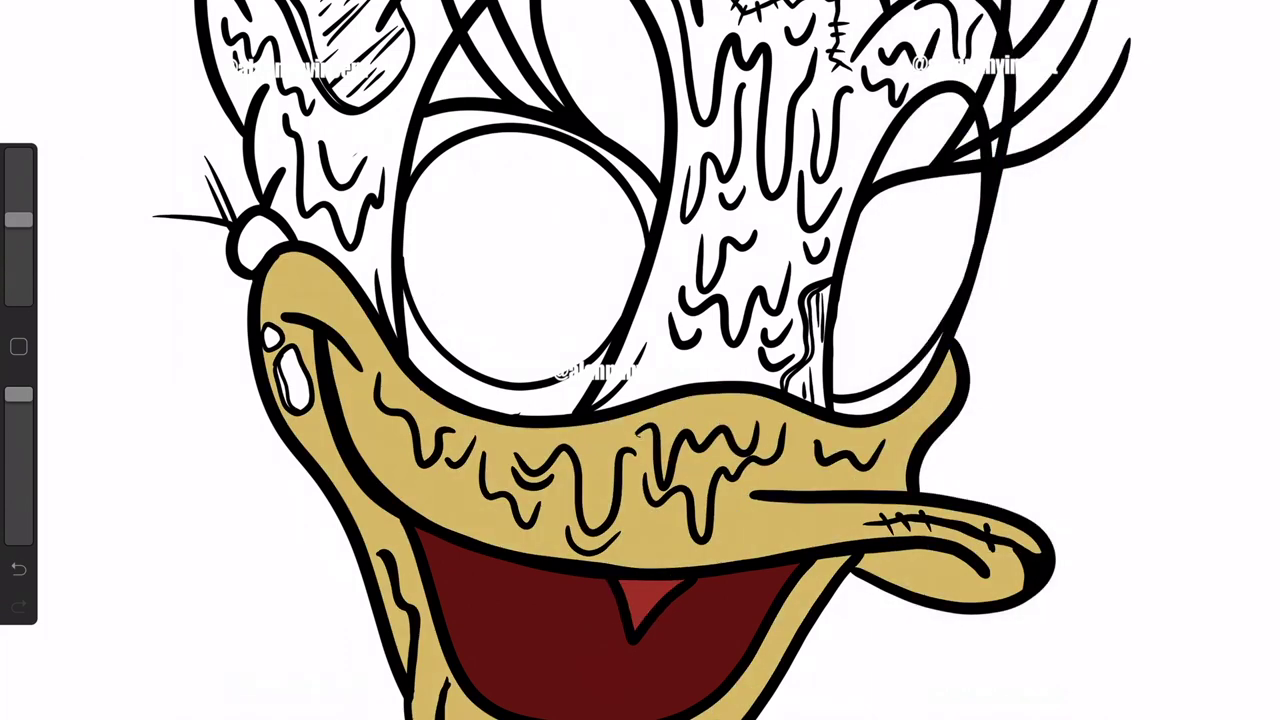
{"action": "scroll", "coordinate": [640, 360], "scroll_direction": "down", "scroll_amount": 3}
{"action": "scroll", "coordinate": [640, 360], "scroll_direction": "up", "scroll_amount": 3}
Step: Pick a pale blue-grey and fill the centre of the face and the rest of the head
{"action": "left_click", "coordinate": [1255, 18]}
{"action": "left_click", "coordinate": [995, 250]}
{"action": "left_click_drag", "start_coordinate": [1107, 104], "coordinate": [1063, 82]}
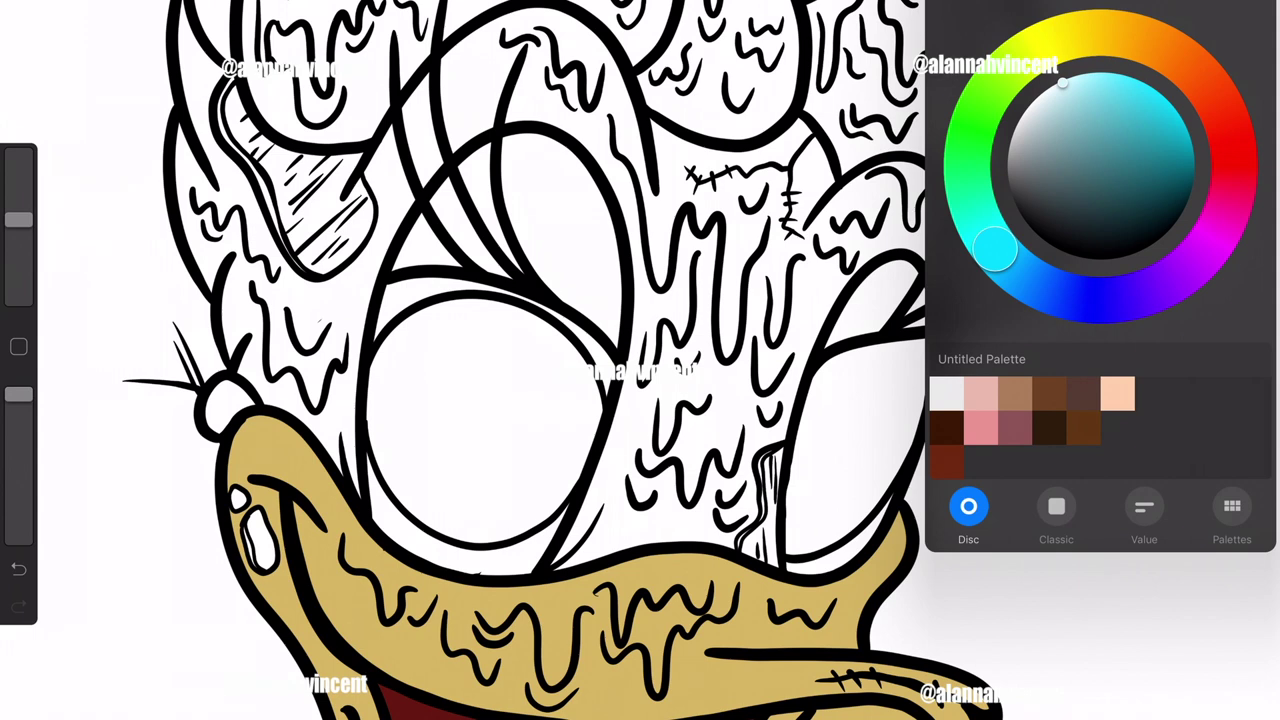
{"action": "left_click_drag", "start_coordinate": [1063, 82], "coordinate": [1046, 106]}
{"action": "mouse_move", "coordinate": [1255, 18]}
{"action": "left_mouse_down"}
{"action": "mouse_move", "coordinate": [700, 300]}
{"action": "mouse_move", "coordinate": [540, 80]}
{"action": "mouse_move", "coordinate": [250, 300]}
{"action": "left_mouse_up"}
Step: Fill the band above the left eye and the bands under the eyes with teal
{"action": "left_click", "coordinate": [1255, 18]}
{"action": "mouse_move", "coordinate": [1046, 106]}
{"action": "left_mouse_down"}
{"action": "mouse_move", "coordinate": [1066, 100]}
{"action": "mouse_move", "coordinate": [1096, 121]}
{"action": "left_mouse_up"}
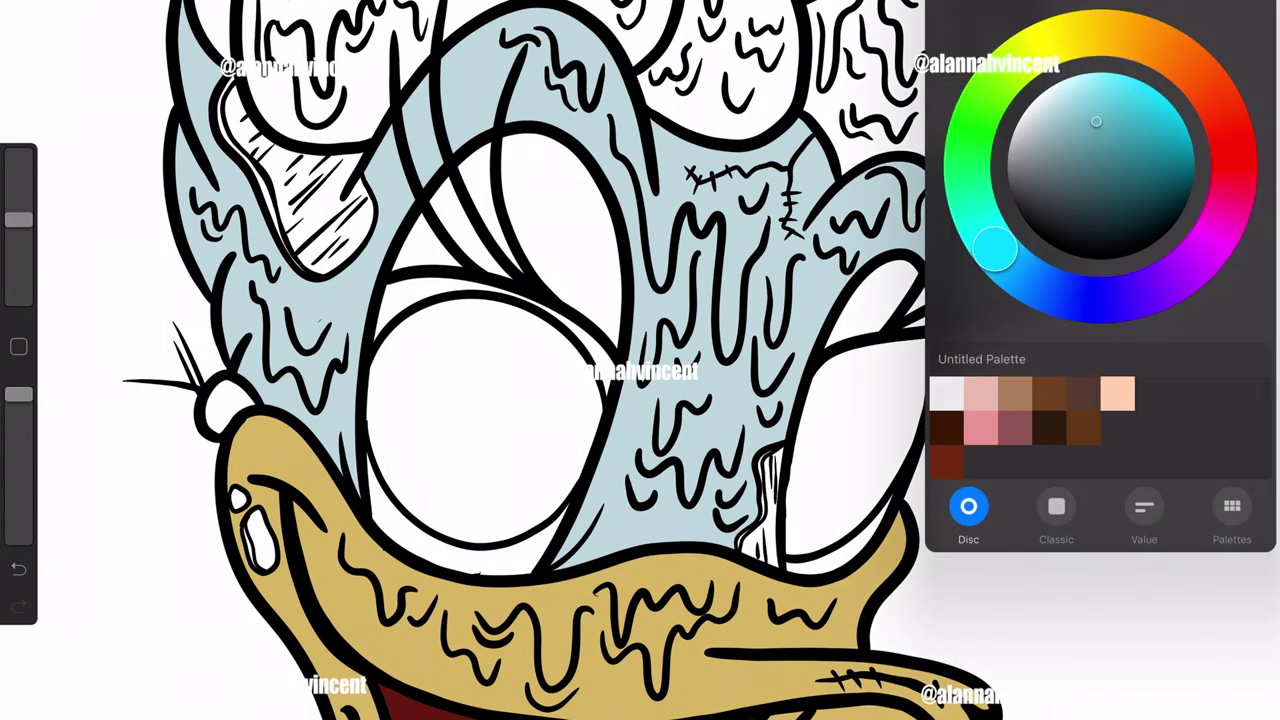
{"action": "left_click_drag", "start_coordinate": [1255, 18], "coordinate": [470, 285]}
{"action": "left_click", "coordinate": [1255, 18]}
{"action": "mouse_move", "coordinate": [1255, 18]}
{"action": "left_mouse_down"}
{"action": "mouse_move", "coordinate": [536, 184]}
{"action": "mouse_move", "coordinate": [417, 293]}
{"action": "mouse_move", "coordinate": [851, 519]}
{"action": "left_mouse_up"}
{"action": "key", "text": "ctrl+z"}
{"action": "left_click_drag", "start_coordinate": [1255, 18], "coordinate": [853, 523]}
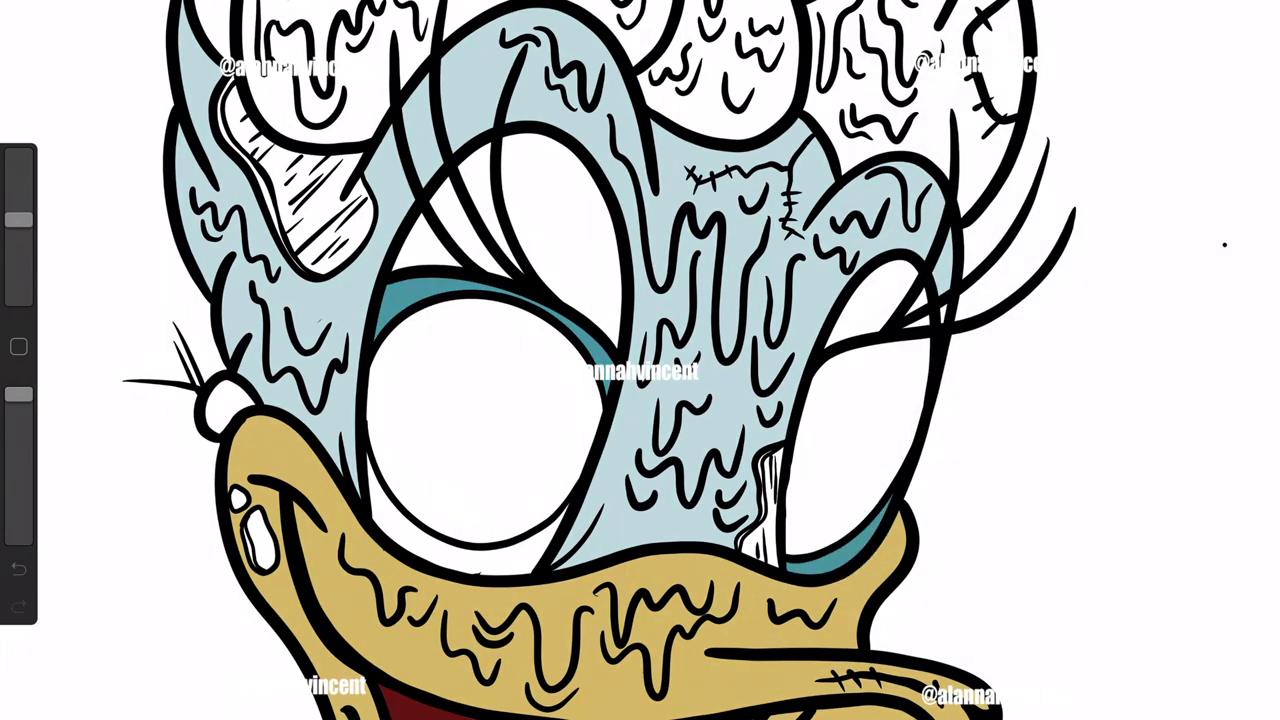
Step: Mix a muted dark purple in the colour picker
{"action": "left_click_drag", "start_coordinate": [1255, 18], "coordinate": [500, 558]}
{"action": "left_click", "coordinate": [1255, 18]}
{"action": "left_click_drag", "start_coordinate": [996, 248], "coordinate": [1143, 293]}
{"action": "mouse_move", "coordinate": [1114, 143]}
{"action": "left_mouse_down"}
{"action": "mouse_move", "coordinate": [1071, 129]}
{"action": "mouse_move", "coordinate": [1117, 140]}
{"action": "mouse_move", "coordinate": [1060, 157]}
{"action": "left_mouse_up"}
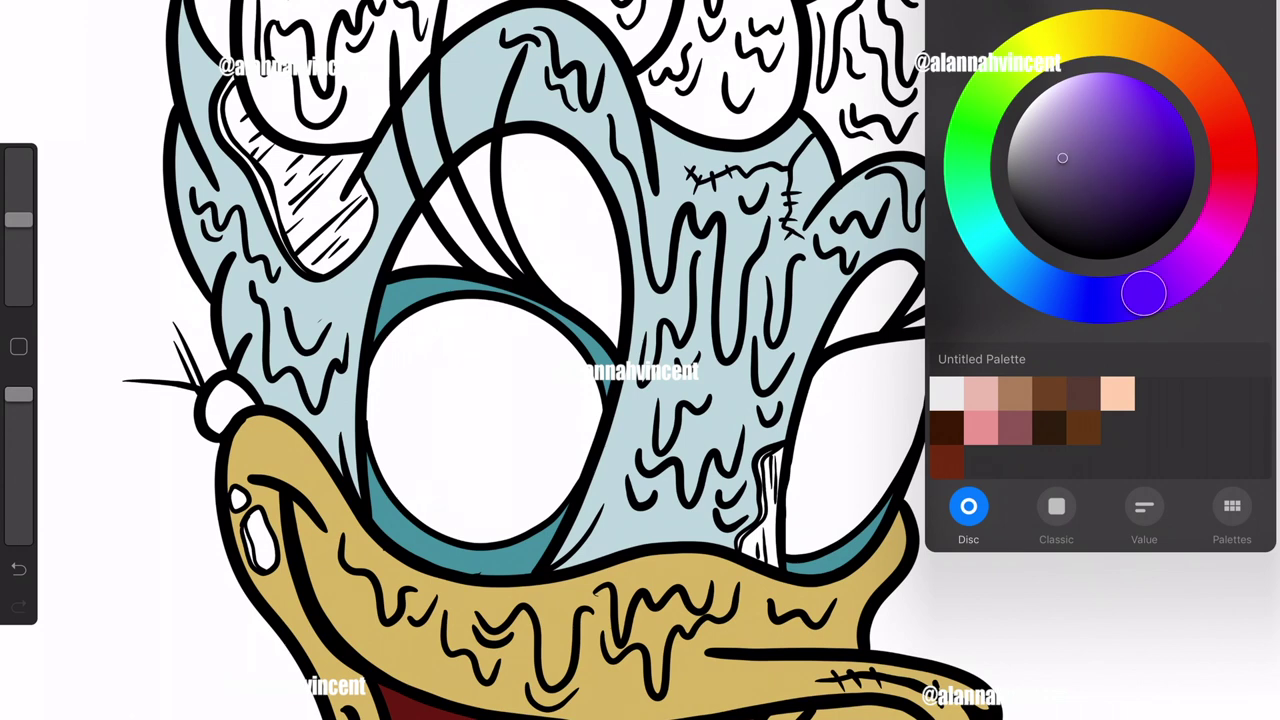
Step: Fill the right eyelid with dark purple
{"action": "left_click", "coordinate": [1212, 18]}
{"action": "left_click_drag", "start_coordinate": [1255, 18], "coordinate": [870, 300]}
{"action": "scroll", "coordinate": [970, 280], "scroll_direction": "up", "scroll_amount": 5}
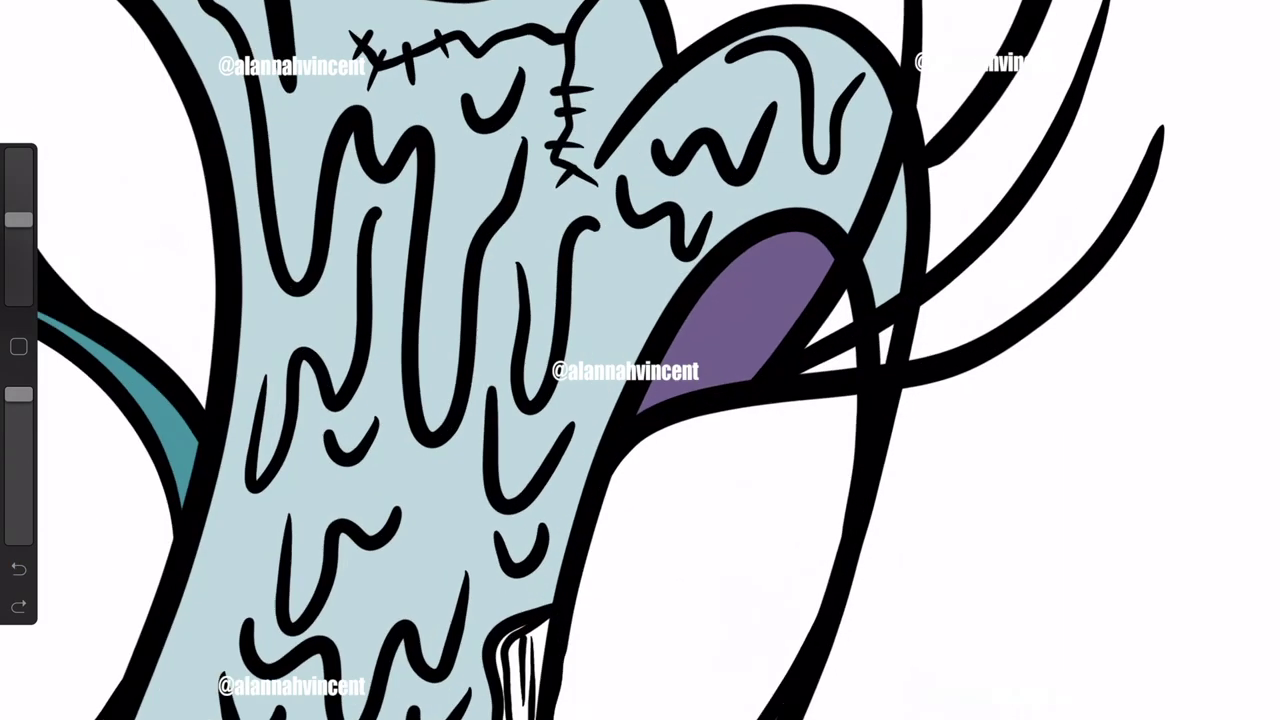
{"action": "left_click_drag", "start_coordinate": [1255, 18], "coordinate": [829, 314]}
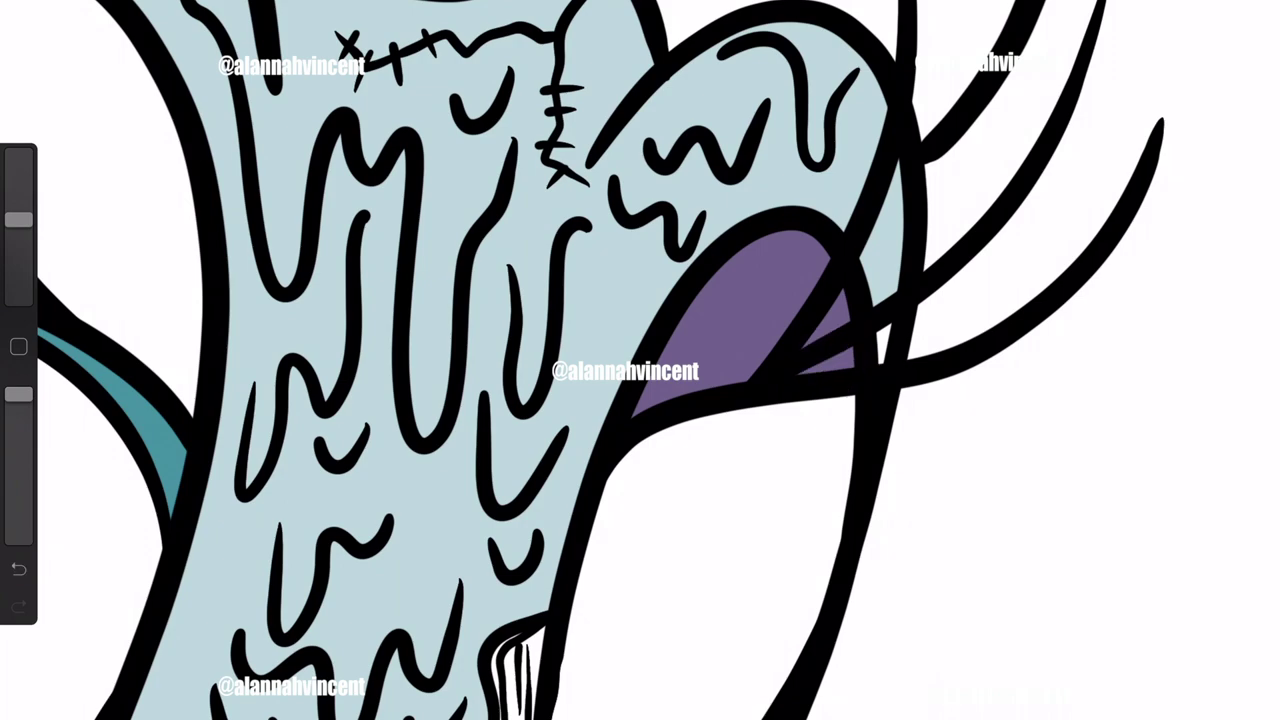
{"action": "left_click_drag", "start_coordinate": [640, 360], "coordinate": [1130, 510]}
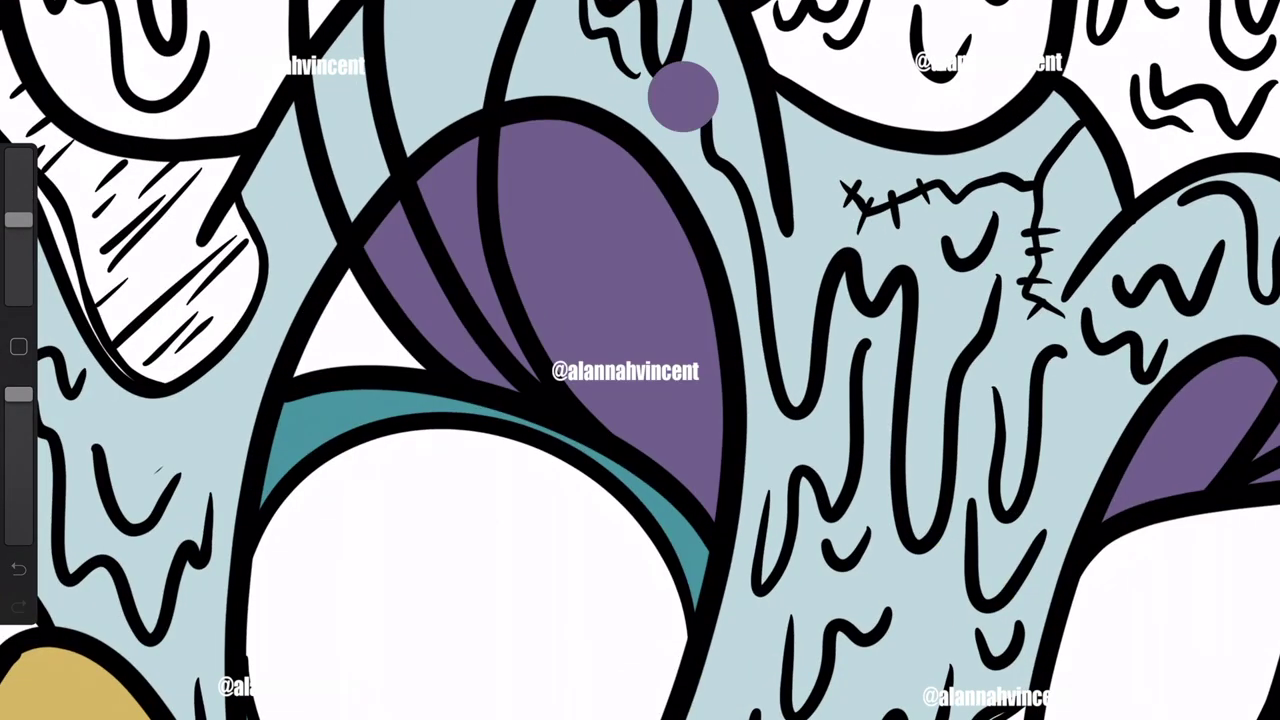
{"action": "scroll", "coordinate": [640, 360], "scroll_direction": "down", "scroll_amount": 5}
Step: Sample the face colour and brush teal shadow strokes along the white shape's edge
{"action": "left_click", "coordinate": [441, 349]}
{"action": "left_click_drag", "start_coordinate": [640, 300], "coordinate": [640, 520]}
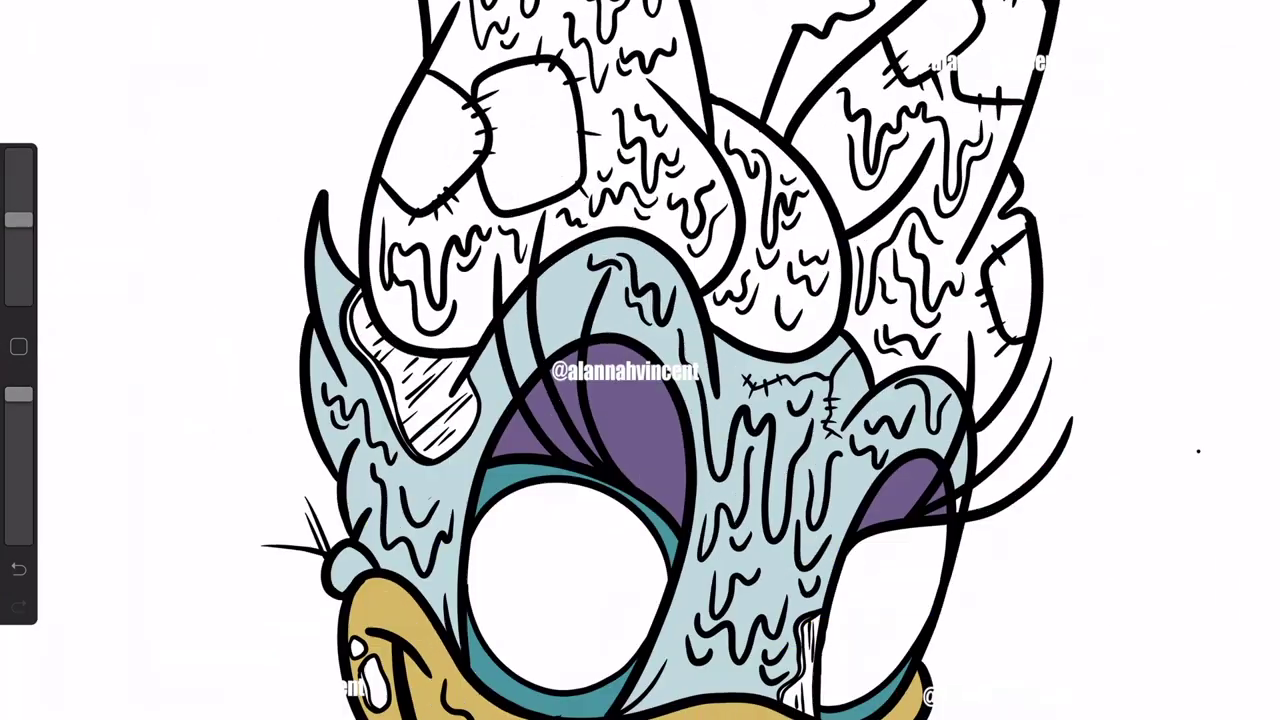
{"action": "scroll", "coordinate": [640, 360], "scroll_direction": "up", "scroll_amount": 3}
{"action": "scroll", "coordinate": [640, 360], "scroll_direction": "up", "scroll_amount": 3}
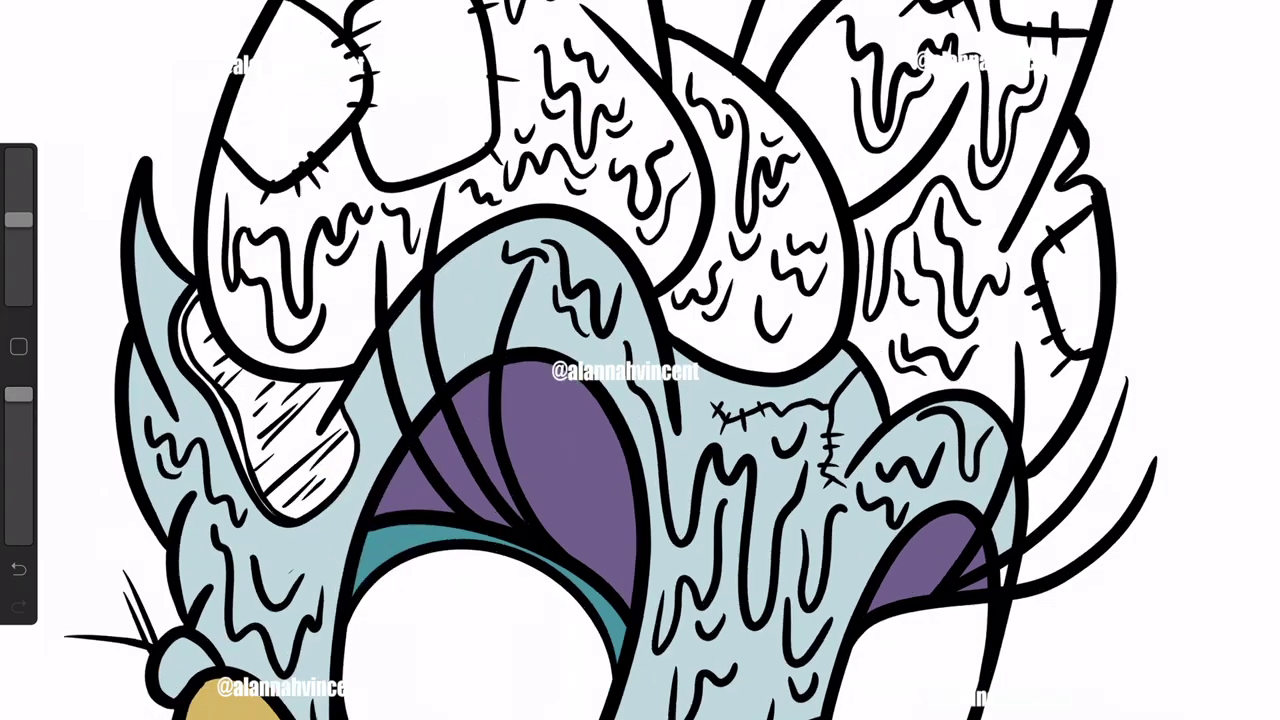
{"action": "left_click", "coordinate": [1210, 10]}
{"action": "scroll", "coordinate": [640, 360], "scroll_direction": "up", "scroll_amount": 3}
{"action": "left_click_drag", "start_coordinate": [211, 166], "coordinate": [229, 429]}
{"action": "scroll", "coordinate": [640, 360], "scroll_direction": "down", "scroll_amount": 3}
{"action": "scroll", "coordinate": [700, 500], "scroll_direction": "up", "scroll_amount": 3}
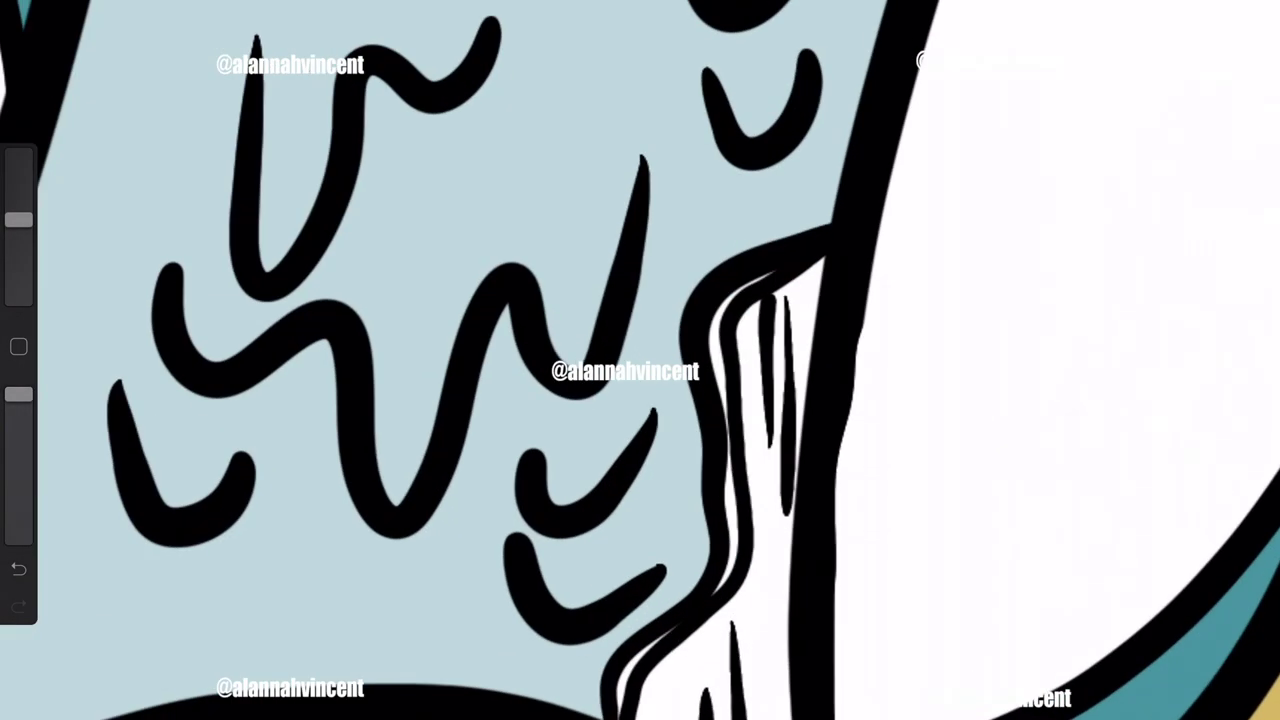
{"action": "left_click_drag", "start_coordinate": [765, 282], "coordinate": [625, 690]}
Step: Paint a pink blob on the face and pink hatching on the upper cheek
{"action": "left_click", "coordinate": [1252, 14]}
{"action": "left_click_drag", "start_coordinate": [1194, 243], "coordinate": [1223, 217]}
{"action": "left_click", "coordinate": [1100, 71]}
{"action": "left_click_drag", "start_coordinate": [768, 532], "coordinate": [768, 588]}
{"action": "scroll", "coordinate": [640, 360], "scroll_direction": "down", "scroll_amount": 3}
{"action": "scroll", "coordinate": [640, 360], "scroll_direction": "up", "scroll_amount": 3}
{"action": "left_click_drag", "start_coordinate": [470, 270], "coordinate": [350, 450]}
{"action": "scroll", "coordinate": [640, 360], "scroll_direction": "up", "scroll_amount": 3}
Step: ColorDrop pale yellow into the white eye shape
{"action": "left_click", "coordinate": [1252, 14]}
{"action": "left_click", "coordinate": [1082, 80]}
{"action": "left_click_drag", "start_coordinate": [1252, 14], "coordinate": [390, 640]}
{"action": "scroll", "coordinate": [640, 360], "scroll_direction": "down", "scroll_amount": 3}
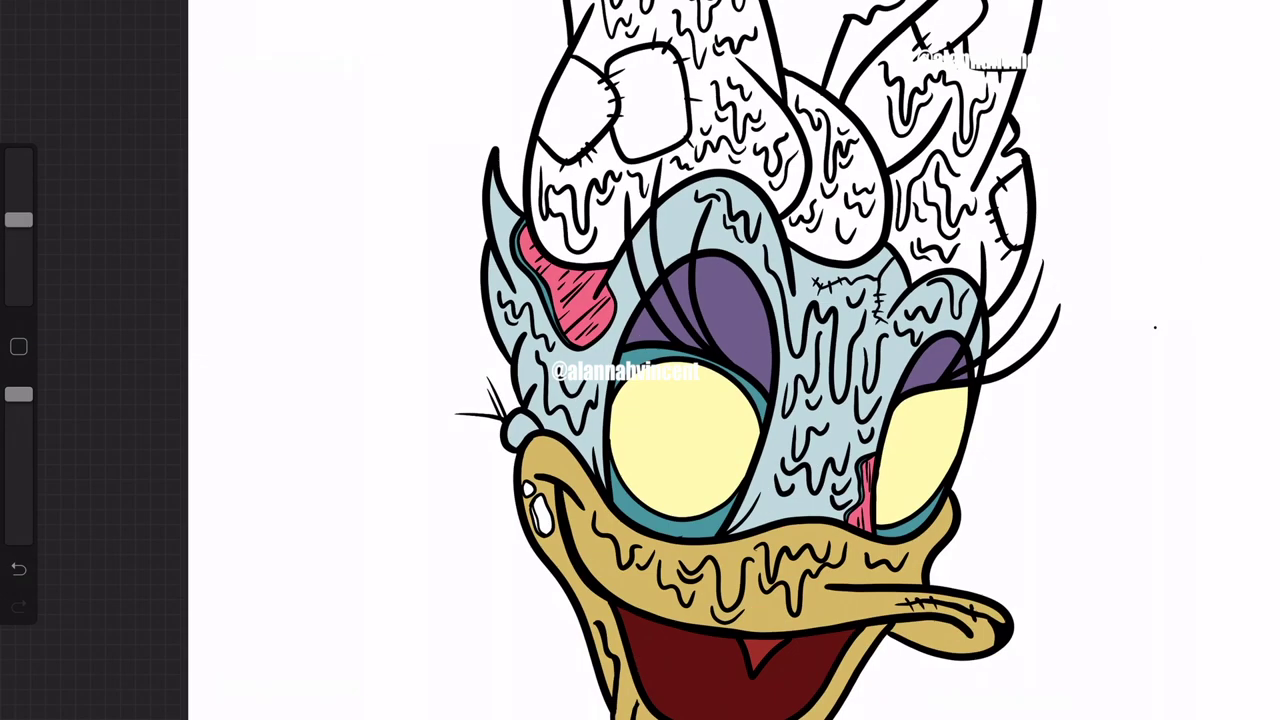
{"action": "scroll", "coordinate": [640, 360], "scroll_direction": "up", "scroll_amount": 5}
Step: Fill the nostril and tooth shape with black
{"action": "left_click", "coordinate": [1252, 14]}
{"action": "left_click", "coordinate": [345, 545]}
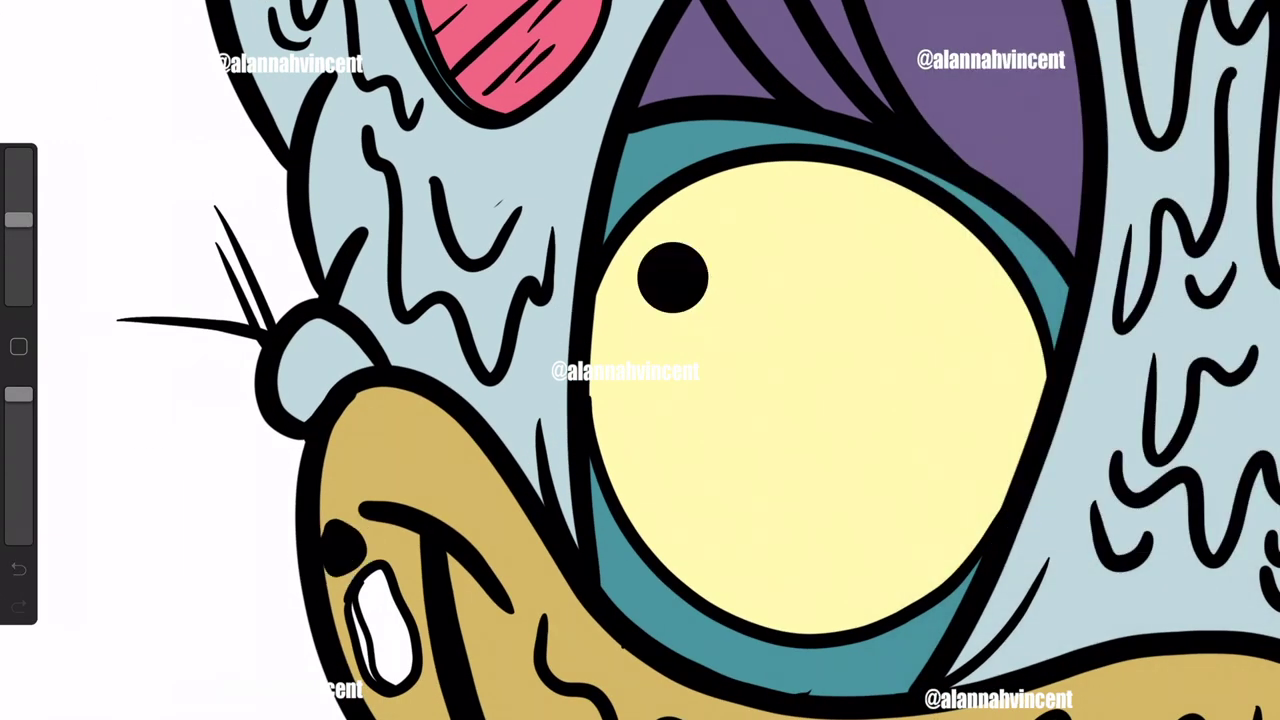
{"action": "left_click", "coordinate": [385, 625]}
Step: Fill the tooth and its white stripe with gold
{"action": "left_click", "coordinate": [1252, 14]}
{"action": "left_click", "coordinate": [1152, 136]}
{"action": "left_click_drag", "start_coordinate": [1252, 14], "coordinate": [360, 600]}
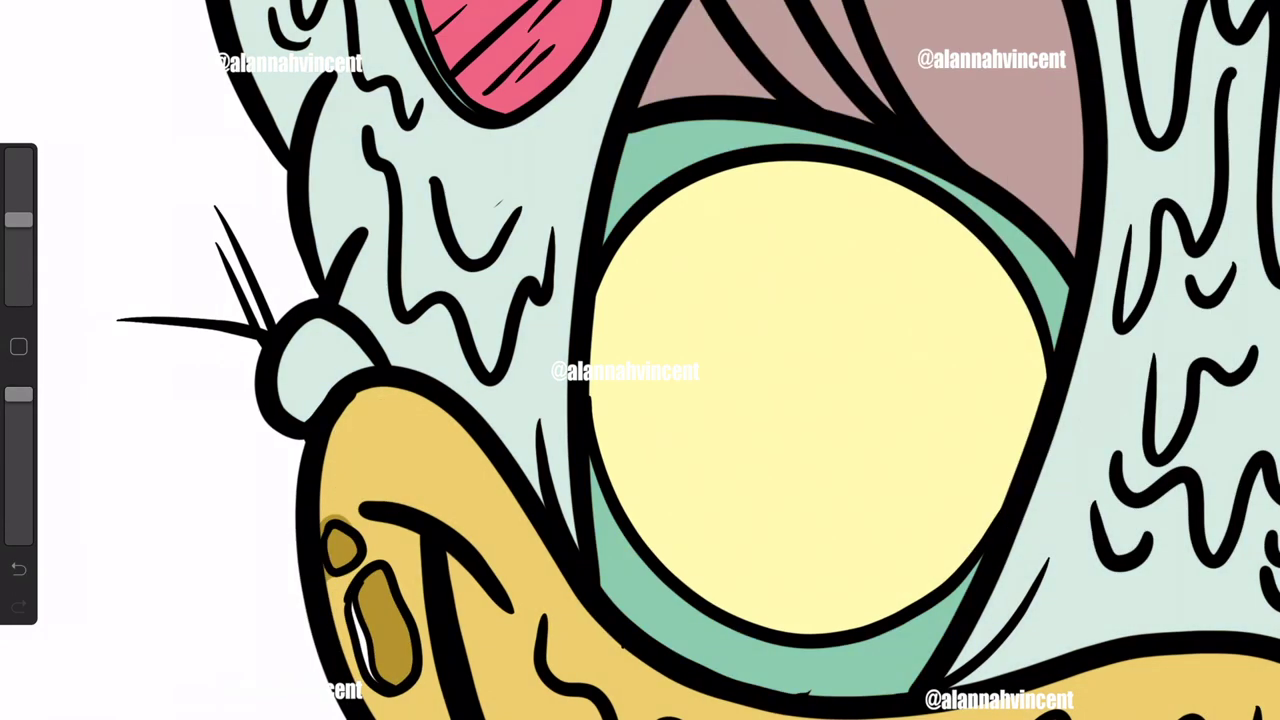
{"action": "scroll", "coordinate": [640, 360], "scroll_direction": "up", "scroll_amount": 5}
{"action": "left_click_drag", "start_coordinate": [1252, 14], "coordinate": [337, 543]}
{"action": "scroll", "coordinate": [640, 360], "scroll_direction": "up", "scroll_amount": 3}
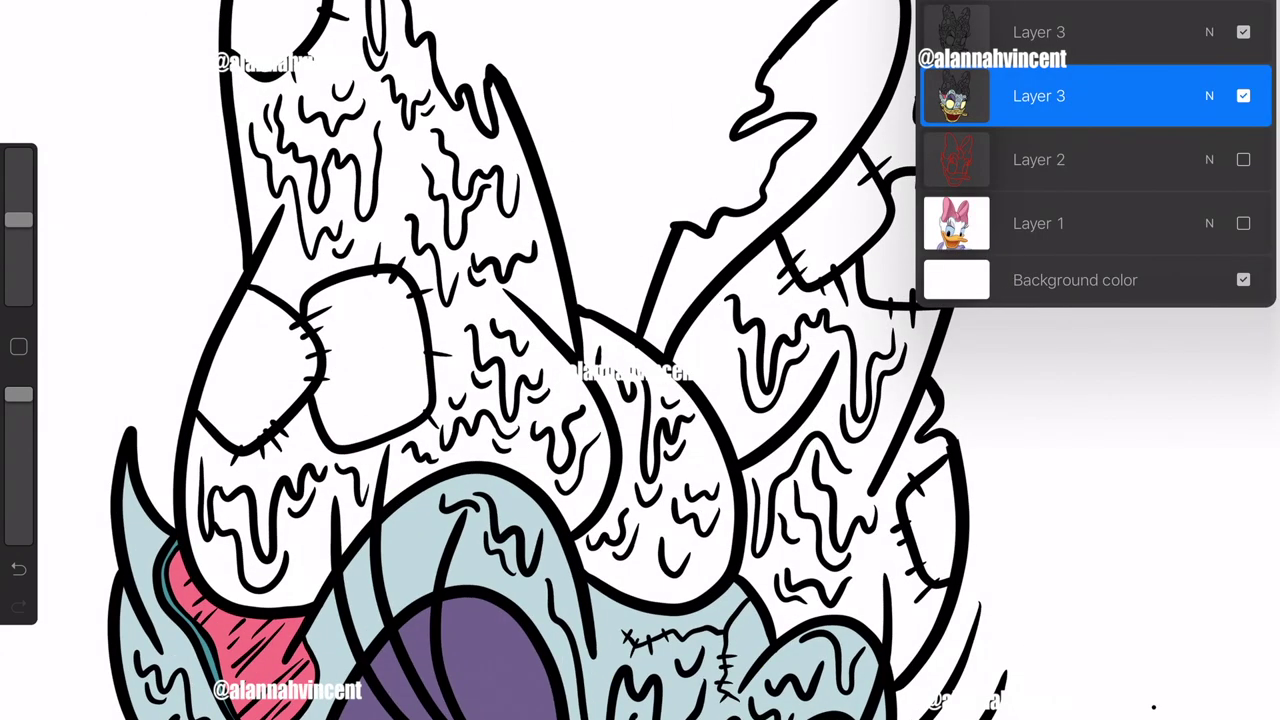
Step: Fill the bow's four regions, including its white centre, with mauve purple
{"action": "left_click", "coordinate": [1252, 14]}
{"action": "mouse_move", "coordinate": [1151, 129]}
{"action": "left_mouse_down"}
{"action": "mouse_move", "coordinate": [1063, 129]}
{"action": "mouse_move", "coordinate": [1101, 119]}
{"action": "mouse_move", "coordinate": [1082, 140]}
{"action": "left_mouse_up"}
{"action": "left_click", "coordinate": [1200, 14]}
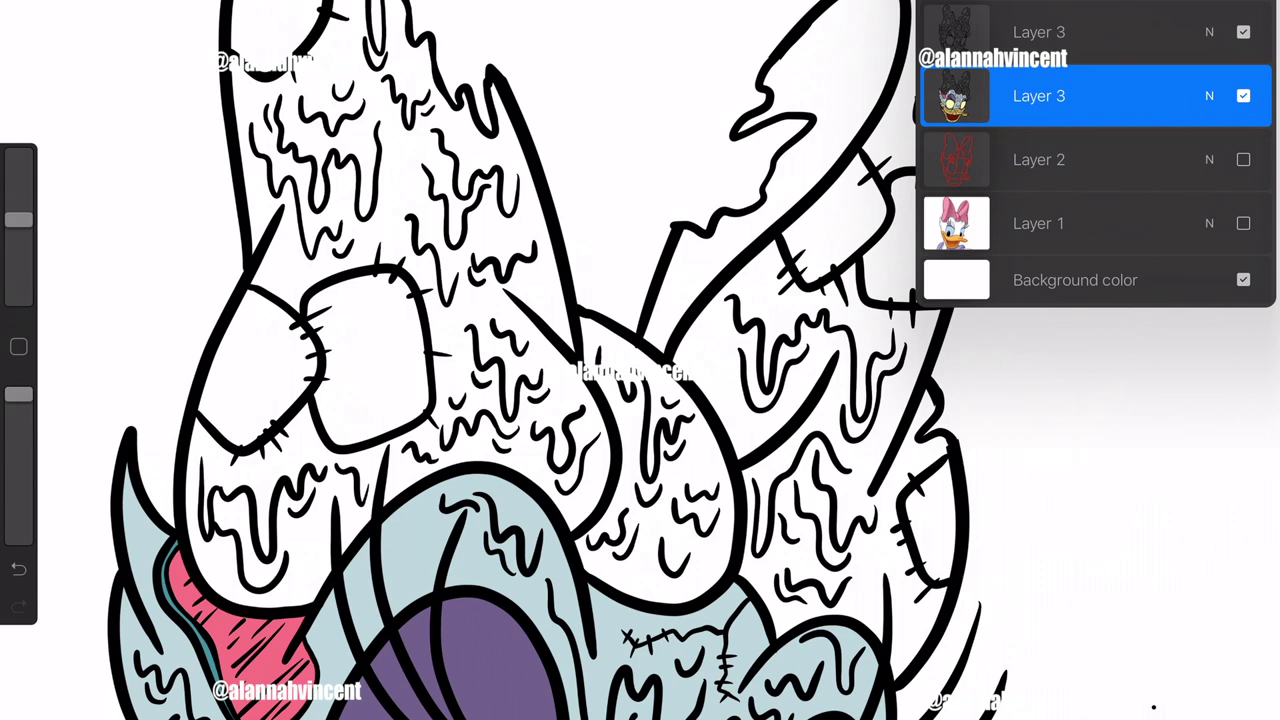
{"action": "left_click_drag", "start_coordinate": [1252, 14], "coordinate": [546, 263]}
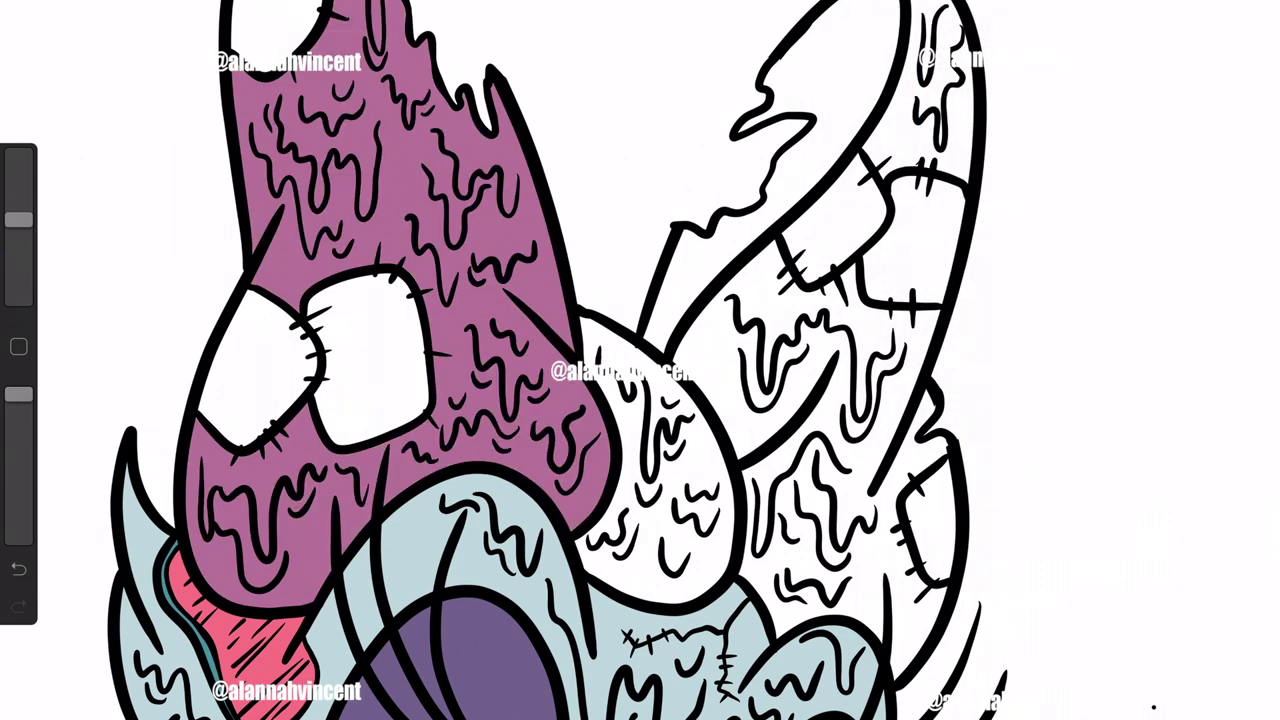
{"action": "left_click", "coordinate": [940, 110]}
{"action": "left_click", "coordinate": [800, 420]}
{"action": "left_click", "coordinate": [660, 470]}
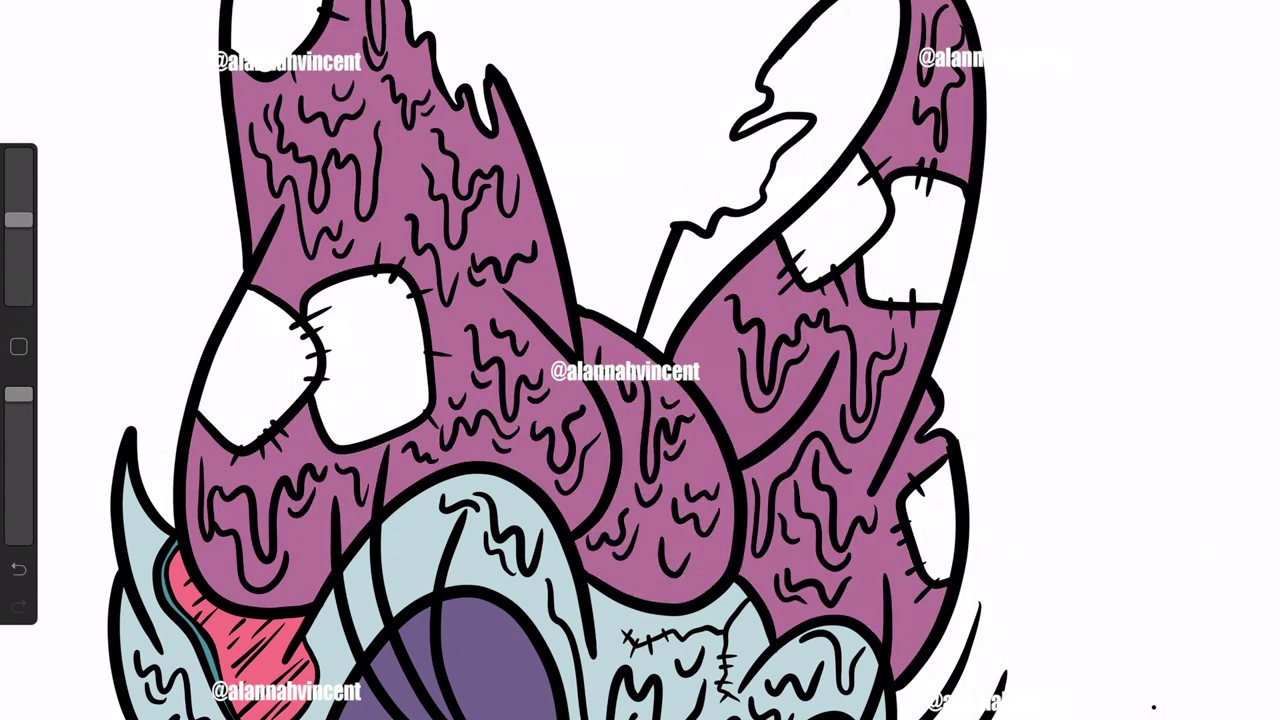
Step: Fill the upper-right strap of the bow with a dark purple
{"action": "left_click", "coordinate": [1252, 14]}
{"action": "left_click_drag", "start_coordinate": [1080, 135], "coordinate": [1099, 162]}
{"action": "left_click_drag", "start_coordinate": [1252, 14], "coordinate": [800, 60]}
{"action": "left_click", "coordinate": [1252, 14]}
{"action": "left_click_drag", "start_coordinate": [1099, 162], "coordinate": [1113, 188]}
{"action": "left_click_drag", "start_coordinate": [1252, 14], "coordinate": [810, 70]}
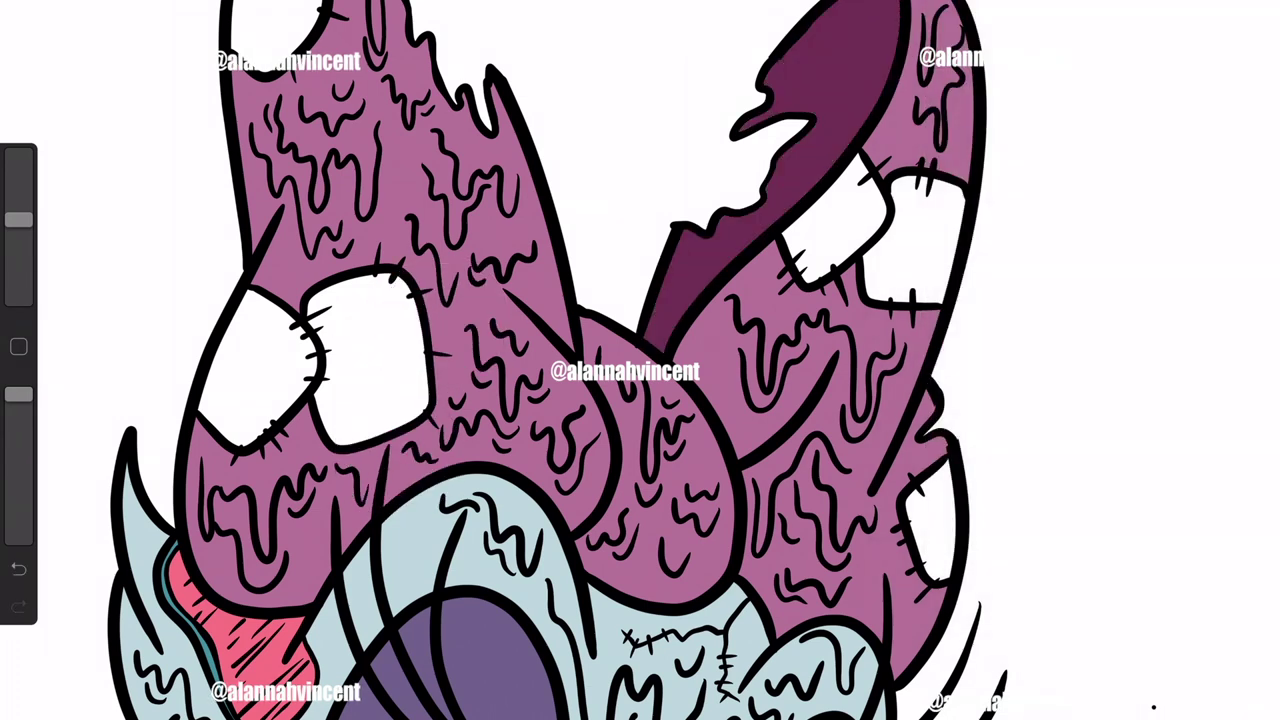
Step: Fill a stitched patch with pink, then undo the pink patch fills
{"action": "left_click", "coordinate": [1252, 14]}
{"action": "left_click_drag", "start_coordinate": [1080, 103], "coordinate": [1090, 112]}
{"action": "mouse_move", "coordinate": [1252, 14]}
{"action": "left_mouse_down"}
{"action": "mouse_move", "coordinate": [295, 18]}
{"action": "mouse_move", "coordinate": [380, 363]}
{"action": "mouse_move", "coordinate": [255, 365]}
{"action": "mouse_move", "coordinate": [845, 215]}
{"action": "left_mouse_up"}
{"action": "left_click", "coordinate": [1252, 14]}
{"action": "key", "text": "ctrl+z"}
Step: Fill two stitched patches with peach and pick a darker bow purple
{"action": "left_click", "coordinate": [1252, 14]}
{"action": "left_click_drag", "start_coordinate": [1228, 208], "coordinate": [1183, 62]}
{"action": "left_click", "coordinate": [1252, 14]}
{"action": "left_click_drag", "start_coordinate": [1252, 14], "coordinate": [262, 368]}
{"action": "mouse_move", "coordinate": [1252, 14]}
{"action": "left_mouse_down"}
{"action": "mouse_move", "coordinate": [835, 220]}
{"action": "mouse_move", "coordinate": [930, 520]}
{"action": "left_mouse_up"}
{"action": "left_click", "coordinate": [515, 292]}
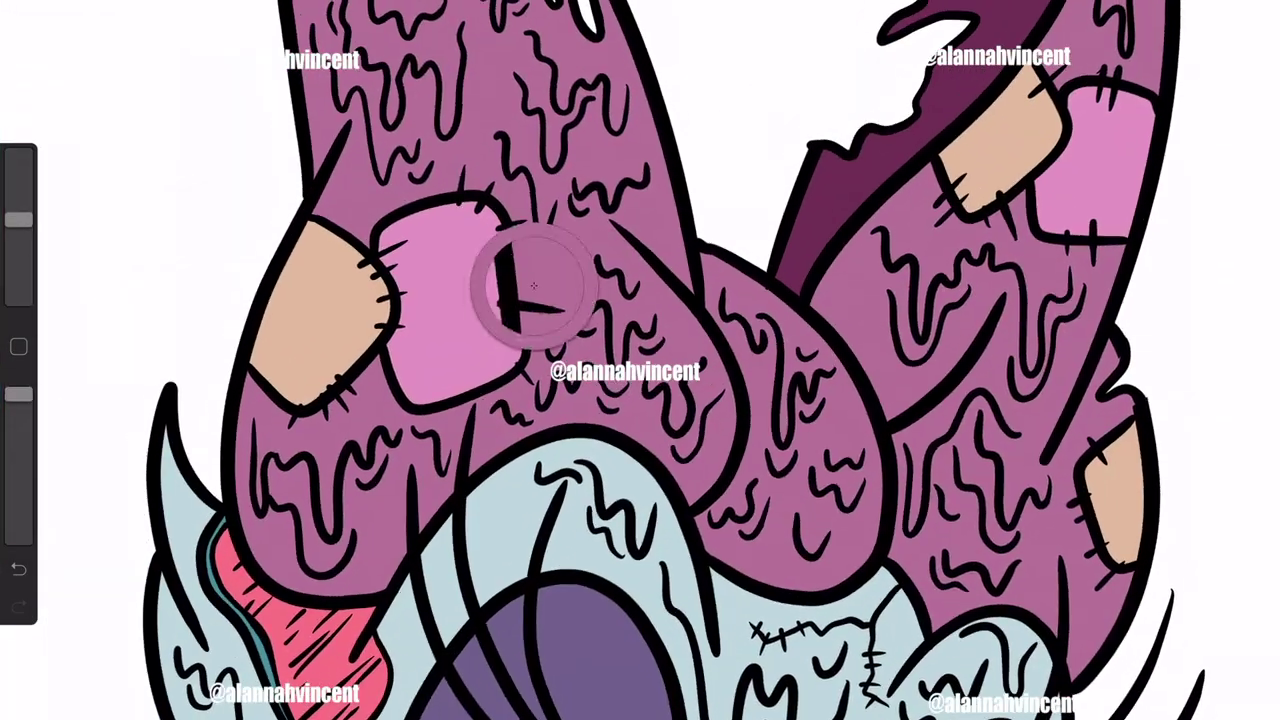
{"action": "left_click_drag", "start_coordinate": [1077, 128], "coordinate": [1094, 143]}
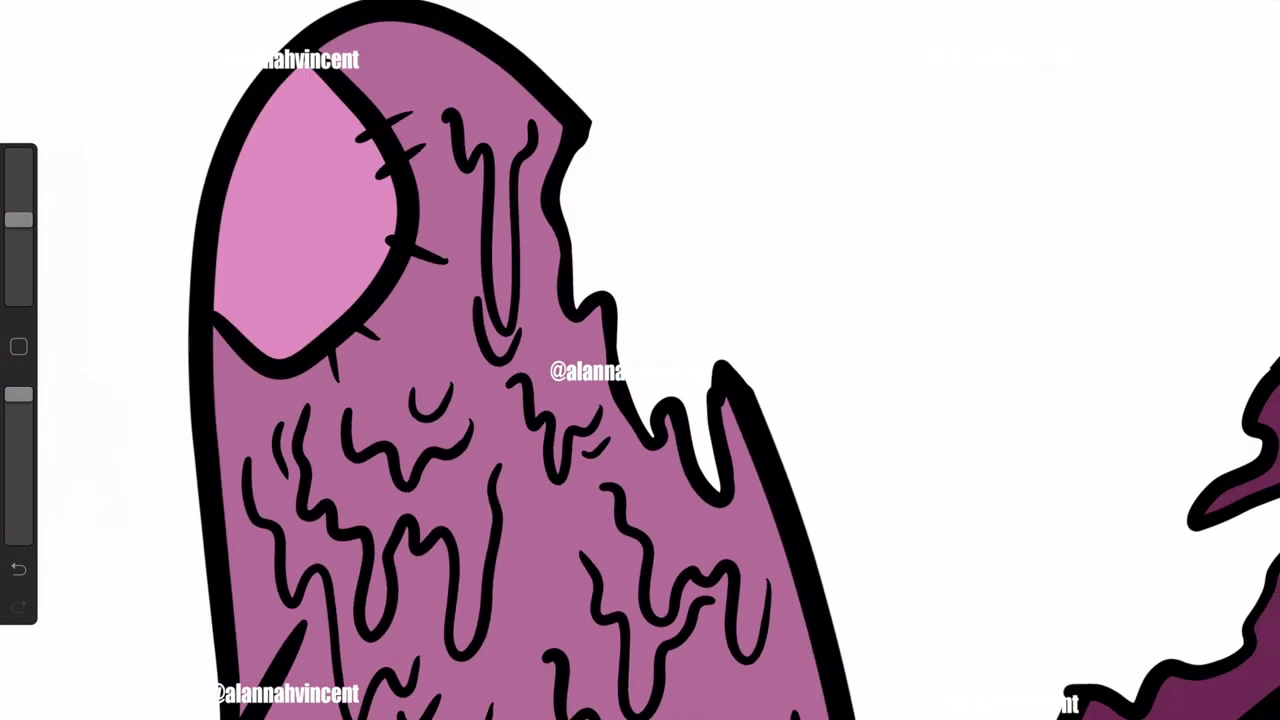
Step: Paint dark purple shadows beside the long, U, W and zigzag drips, redoing one stray stroke
{"action": "left_click_drag", "start_coordinate": [480, 78], "coordinate": [488, 145]}
{"action": "key", "text": "ctrl+z"}
{"action": "scroll", "coordinate": [640, 360], "scroll_direction": "up", "scroll_amount": 5}
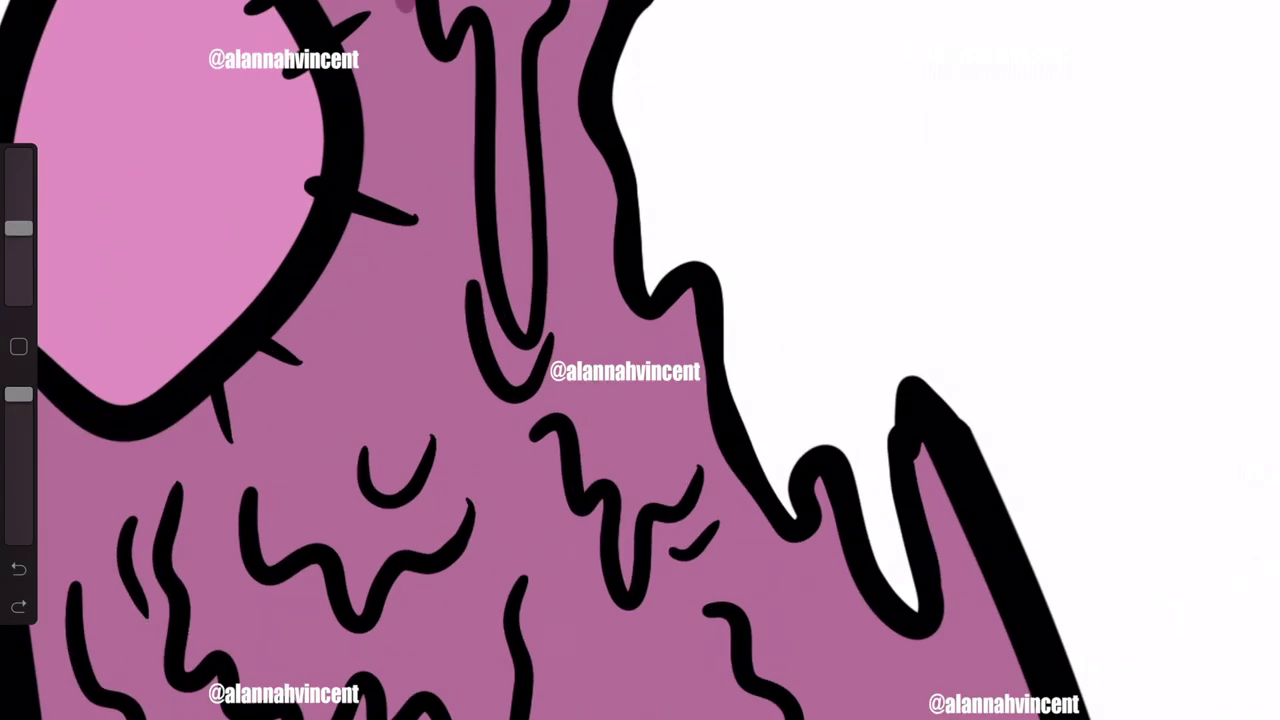
{"action": "left_click_drag", "start_coordinate": [420, 50], "coordinate": [467, 245]}
{"action": "mouse_move", "coordinate": [520, 370]}
{"action": "left_mouse_down"}
{"action": "mouse_move", "coordinate": [565, 5]}
{"action": "mouse_move", "coordinate": [462, 290]}
{"action": "mouse_move", "coordinate": [545, 445]}
{"action": "mouse_move", "coordinate": [695, 515]}
{"action": "left_mouse_up"}
{"action": "left_click_drag", "start_coordinate": [355, 445], "coordinate": [435, 445]}
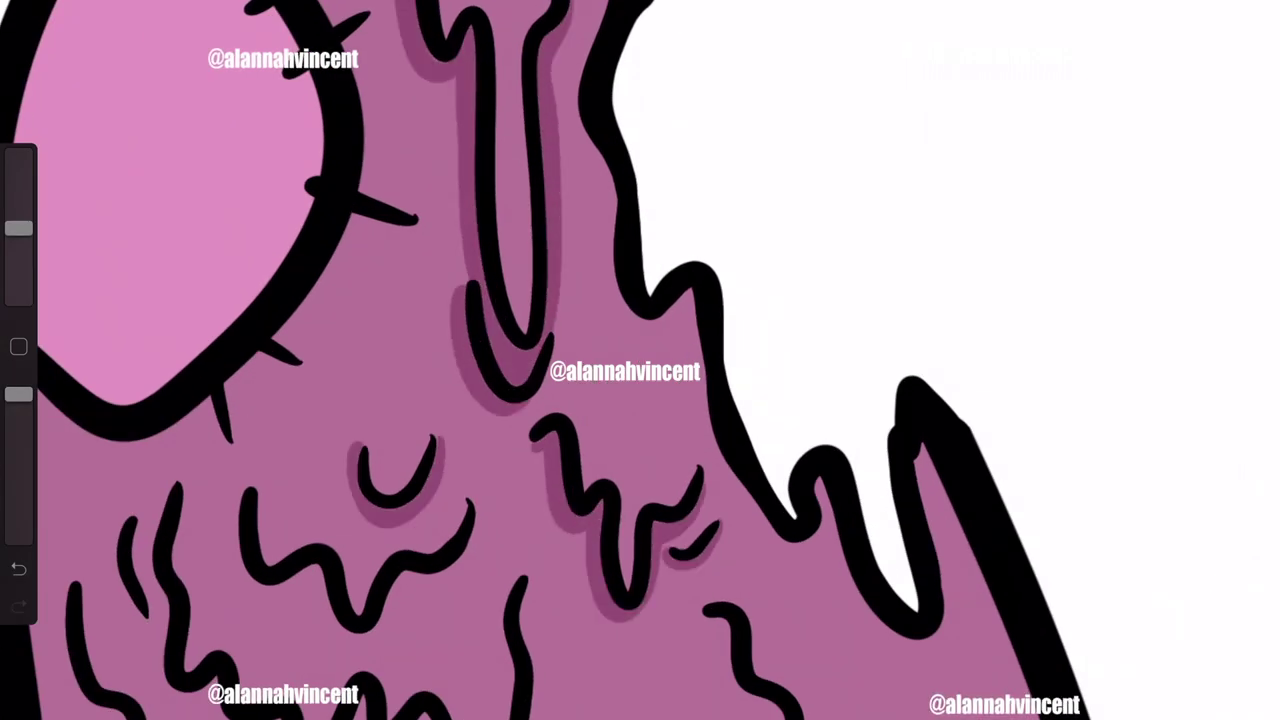
{"action": "left_click_drag", "start_coordinate": [245, 490], "coordinate": [380, 640]}
{"action": "left_click_drag", "start_coordinate": [470, 530], "coordinate": [385, 620]}
{"action": "scroll", "coordinate": [640, 360], "scroll_direction": "down", "scroll_amount": 5}
{"action": "mouse_move", "coordinate": [318, 215]}
{"action": "left_mouse_down"}
{"action": "mouse_move", "coordinate": [335, 405]}
{"action": "mouse_move", "coordinate": [425, 588]}
{"action": "mouse_move", "coordinate": [545, 418]}
{"action": "mouse_move", "coordinate": [555, 515]}
{"action": "left_mouse_up"}
Step: Shade the central tall drips, lower-left drips and right-side squiggle drips in dark purple
{"action": "left_click_drag", "start_coordinate": [545, 445], "coordinate": [640, 425]}
{"action": "left_click_drag", "start_coordinate": [640, 320], "coordinate": [645, 440]}
{"action": "mouse_move", "coordinate": [225, 295]}
{"action": "left_mouse_down"}
{"action": "mouse_move", "coordinate": [235, 380]}
{"action": "mouse_move", "coordinate": [375, 550]}
{"action": "mouse_move", "coordinate": [410, 715]}
{"action": "left_mouse_up"}
{"action": "left_click_drag", "start_coordinate": [440, 645], "coordinate": [505, 715]}
{"action": "left_click_drag", "start_coordinate": [508, 622], "coordinate": [550, 715]}
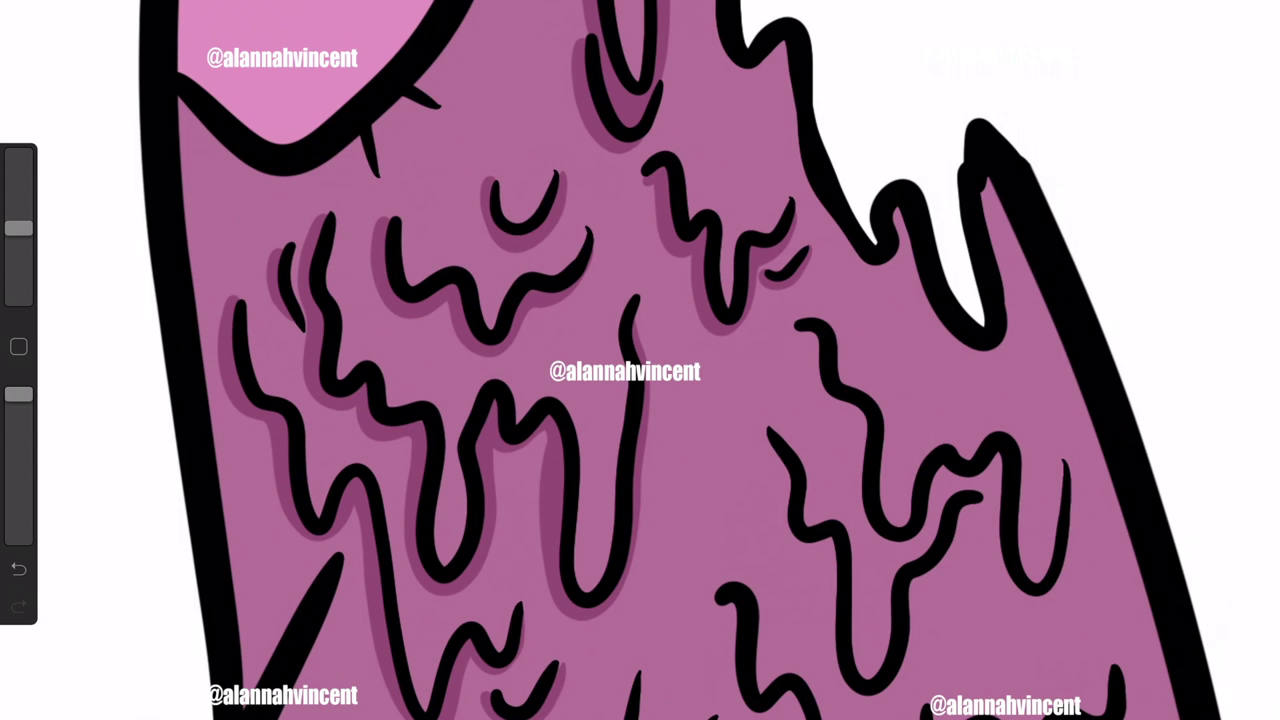
{"action": "left_click_drag", "start_coordinate": [790, 325], "coordinate": [870, 530]}
{"action": "left_click_drag", "start_coordinate": [945, 468], "coordinate": [862, 545]}
{"action": "mouse_move", "coordinate": [850, 458]}
{"action": "left_mouse_down"}
{"action": "mouse_move", "coordinate": [972, 480]}
{"action": "mouse_move", "coordinate": [1060, 600]}
{"action": "left_mouse_up"}
{"action": "mouse_move", "coordinate": [752, 432]}
{"action": "left_mouse_down"}
{"action": "mouse_move", "coordinate": [805, 555]}
{"action": "mouse_move", "coordinate": [935, 572]}
{"action": "mouse_move", "coordinate": [978, 506]}
{"action": "left_mouse_up"}
{"action": "scroll", "coordinate": [640, 360], "scroll_direction": "down", "scroll_amount": 3}
{"action": "mouse_move", "coordinate": [665, 370]}
{"action": "left_mouse_down"}
{"action": "mouse_move", "coordinate": [682, 455]}
{"action": "mouse_move", "coordinate": [726, 464]}
{"action": "left_mouse_up"}
{"action": "left_click_drag", "start_coordinate": [720, 452], "coordinate": [768, 575]}
{"action": "left_click_drag", "start_coordinate": [812, 494], "coordinate": [972, 458]}
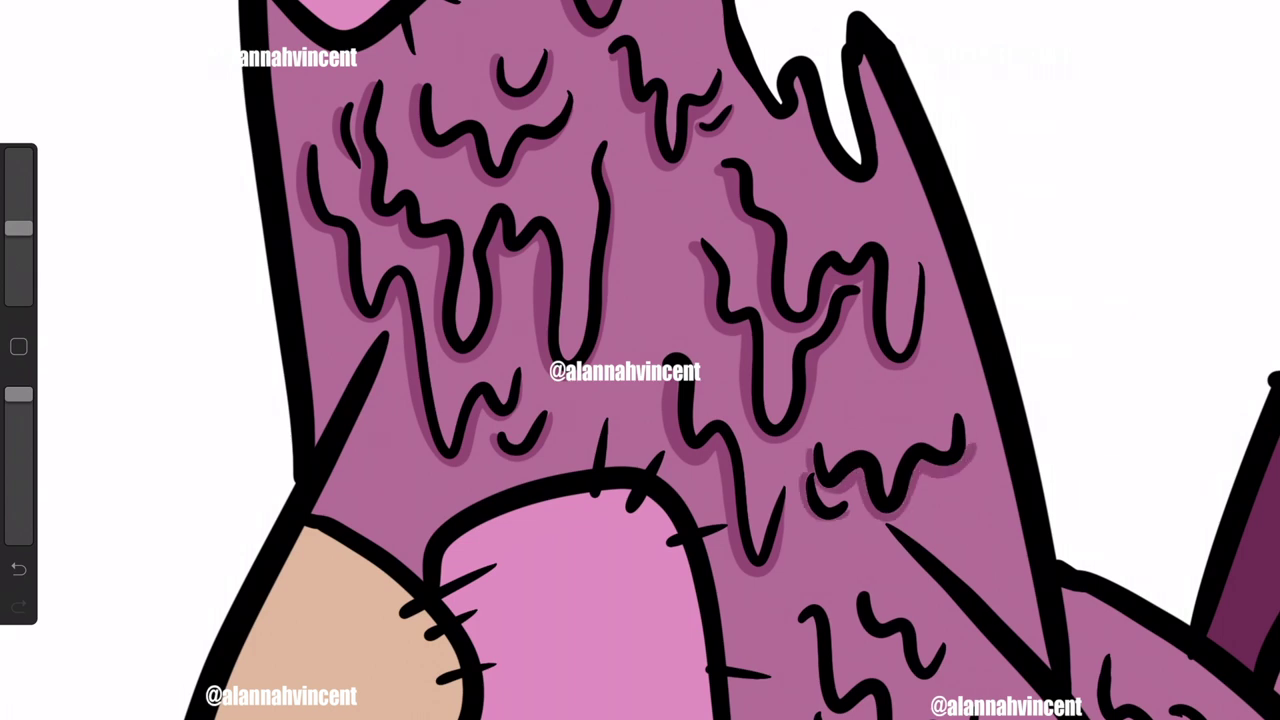
Step: Shade the drips near the pink patch, the lower squiggles and the lower-left bow loop
{"action": "left_click_drag", "start_coordinate": [640, 500], "coordinate": [550, 220]}
{"action": "mouse_move", "coordinate": [688, 340]}
{"action": "left_mouse_down"}
{"action": "mouse_move", "coordinate": [710, 435]}
{"action": "mouse_move", "coordinate": [778, 545]}
{"action": "left_mouse_up"}
{"action": "left_click_drag", "start_coordinate": [808, 488], "coordinate": [856, 440]}
{"action": "mouse_move", "coordinate": [620, 600]}
{"action": "left_mouse_down"}
{"action": "mouse_move", "coordinate": [712, 540]}
{"action": "mouse_move", "coordinate": [800, 605]}
{"action": "left_mouse_up"}
{"action": "mouse_move", "coordinate": [824, 545]}
{"action": "left_mouse_down"}
{"action": "mouse_move", "coordinate": [866, 650]}
{"action": "mouse_move", "coordinate": [932, 545]}
{"action": "left_mouse_up"}
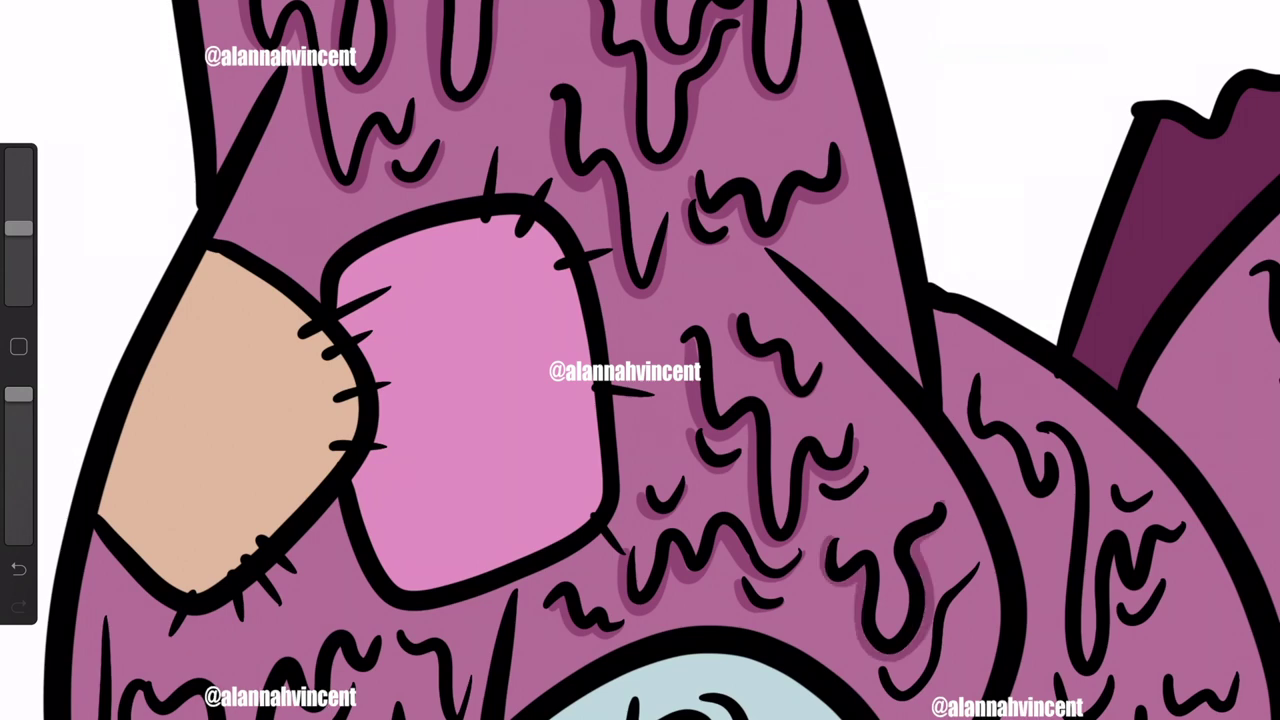
{"action": "left_click_drag", "start_coordinate": [880, 700], "coordinate": [945, 635]}
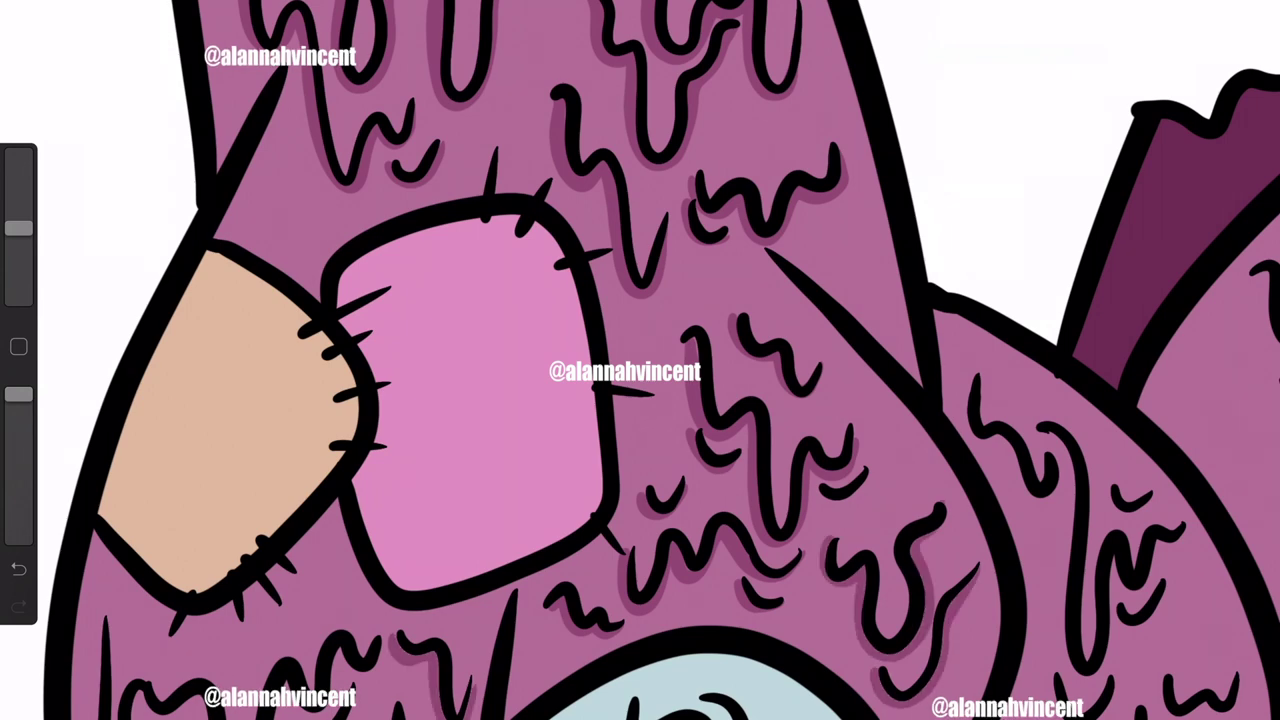
{"action": "left_click_drag", "start_coordinate": [470, 400], "coordinate": [640, 240]}
{"action": "mouse_move", "coordinate": [338, 414]}
{"action": "left_mouse_down"}
{"action": "mouse_move", "coordinate": [378, 566]}
{"action": "mouse_move", "coordinate": [470, 660]}
{"action": "left_mouse_up"}
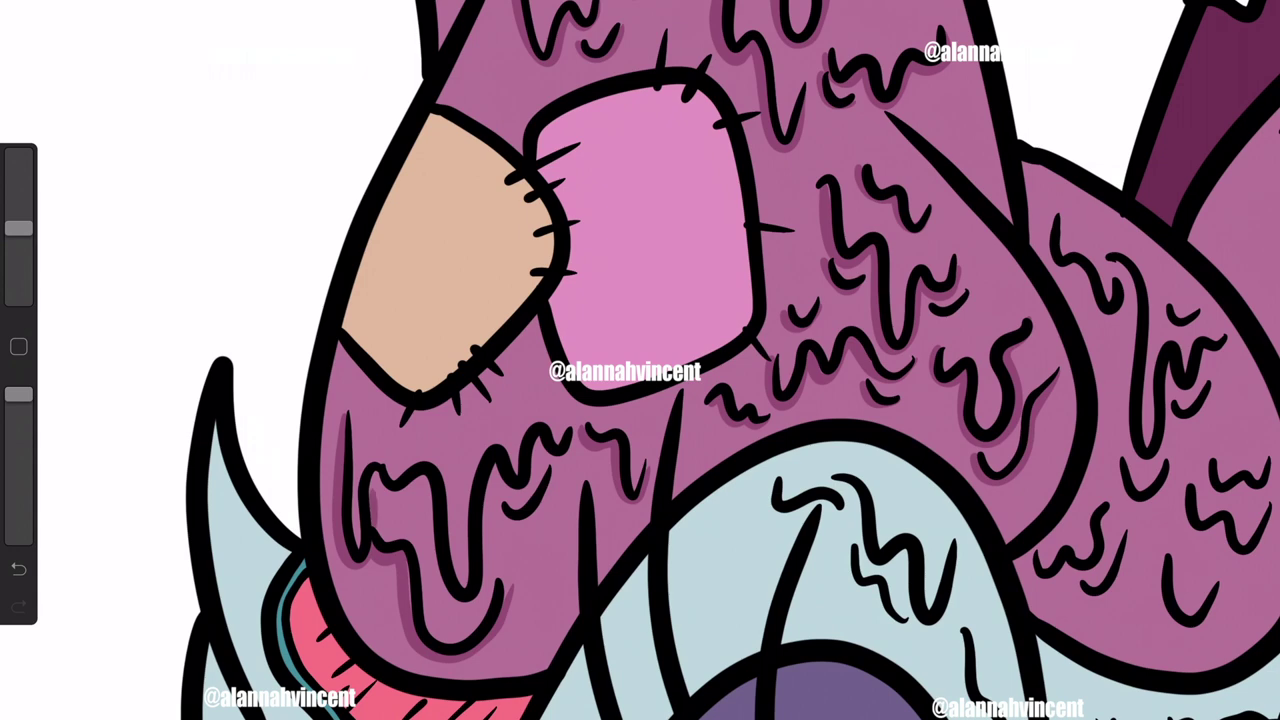
{"action": "left_click_drag", "start_coordinate": [370, 505], "coordinate": [425, 475]}
{"action": "left_click_drag", "start_coordinate": [430, 485], "coordinate": [455, 600]}
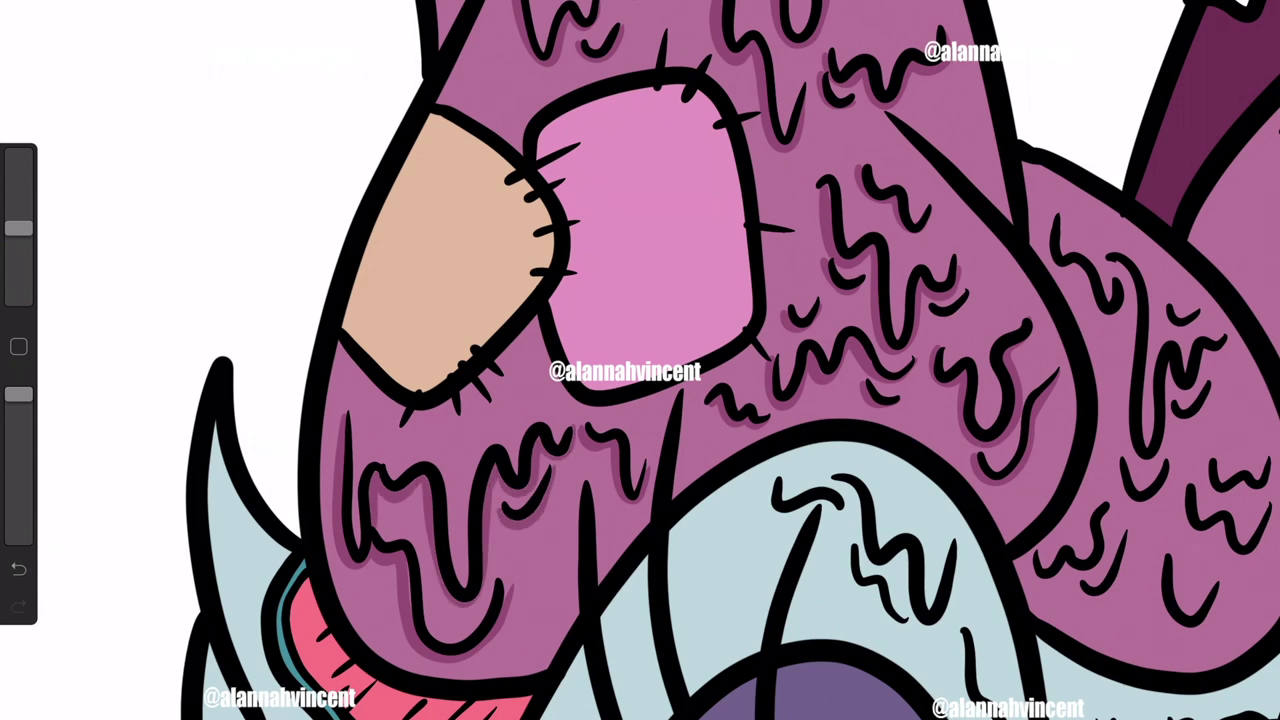
{"action": "left_click_drag", "start_coordinate": [900, 360], "coordinate": [310, 360]}
{"action": "mouse_move", "coordinate": [530, 260]}
{"action": "left_mouse_down"}
{"action": "mouse_move", "coordinate": [545, 410]}
{"action": "mouse_move", "coordinate": [585, 465]}
{"action": "left_mouse_up"}
{"action": "left_click_drag", "start_coordinate": [620, 338], "coordinate": [650, 365]}
{"action": "left_click_drag", "start_coordinate": [590, 385], "coordinate": [618, 390]}
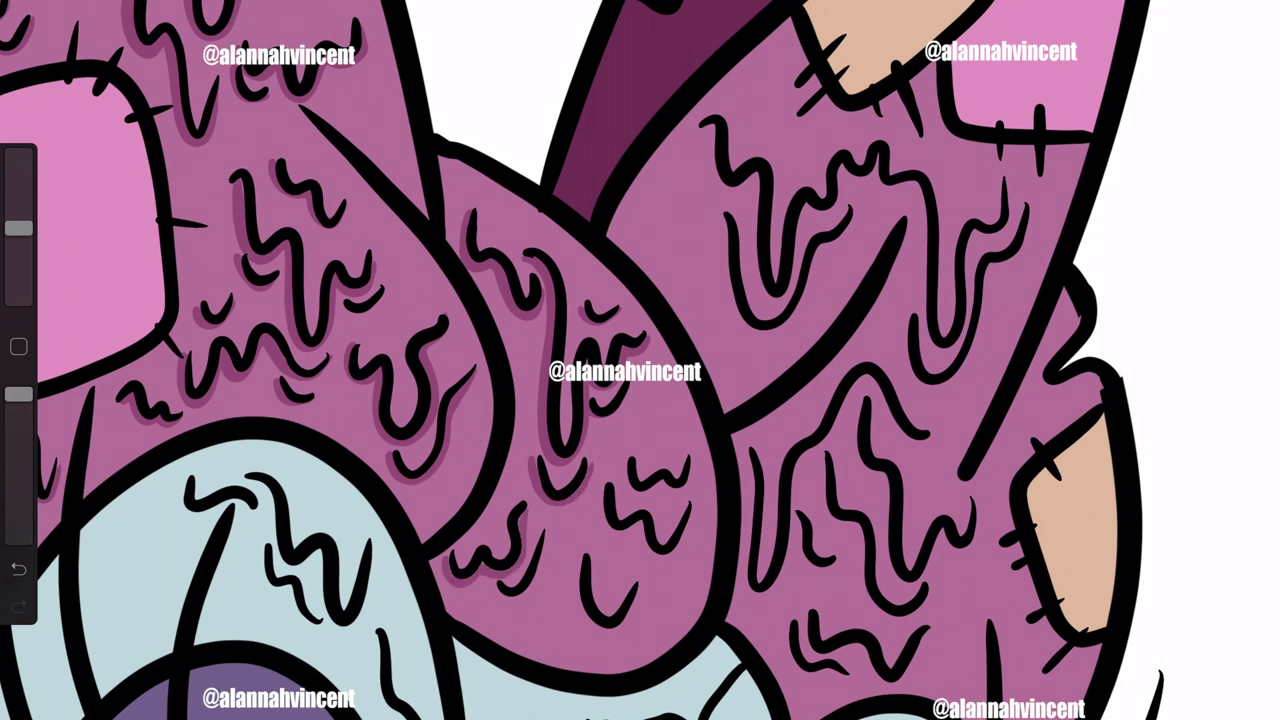
{"action": "left_click_drag", "start_coordinate": [690, 510], "coordinate": [642, 558]}
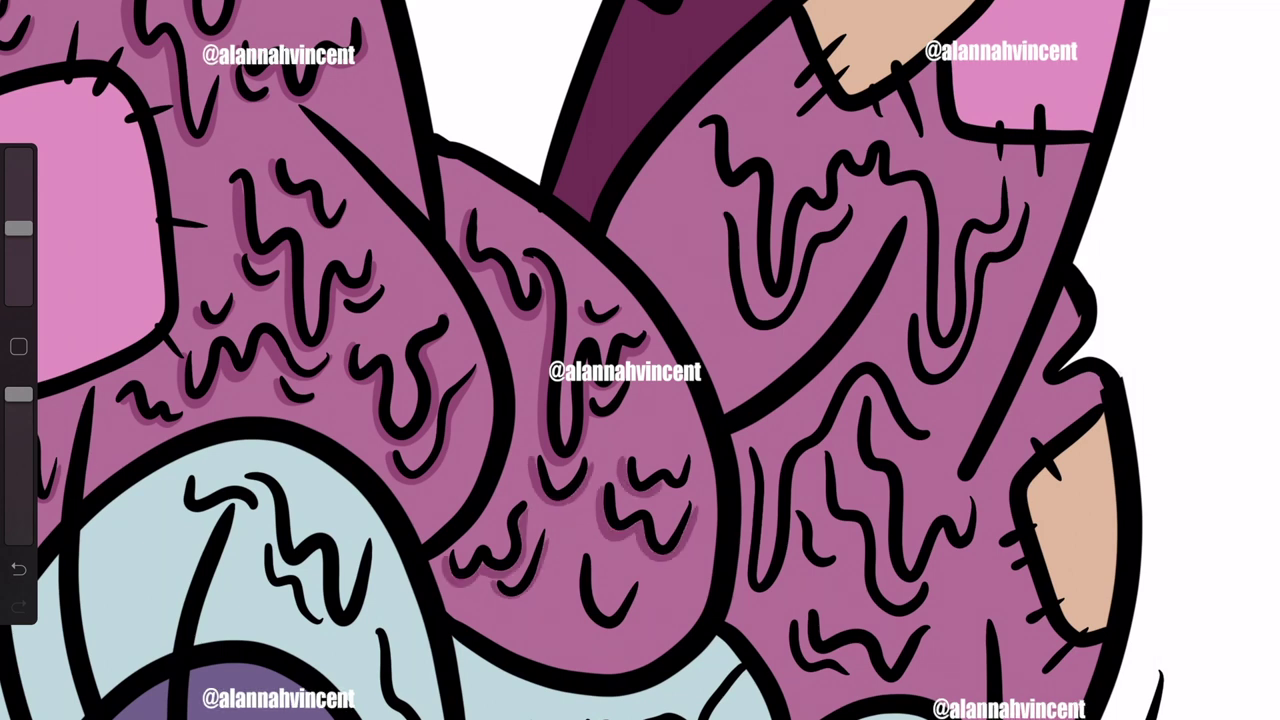
Step: Shade the upper-right and right-loop drip squiggles with dark purple
{"action": "left_click_drag", "start_coordinate": [710, 140], "coordinate": [752, 240]}
{"action": "left_click_drag", "start_coordinate": [752, 218], "coordinate": [800, 302]}
{"action": "left_click_drag", "start_coordinate": [805, 228], "coordinate": [860, 168]}
{"action": "left_click_drag", "start_coordinate": [856, 188], "coordinate": [878, 162]}
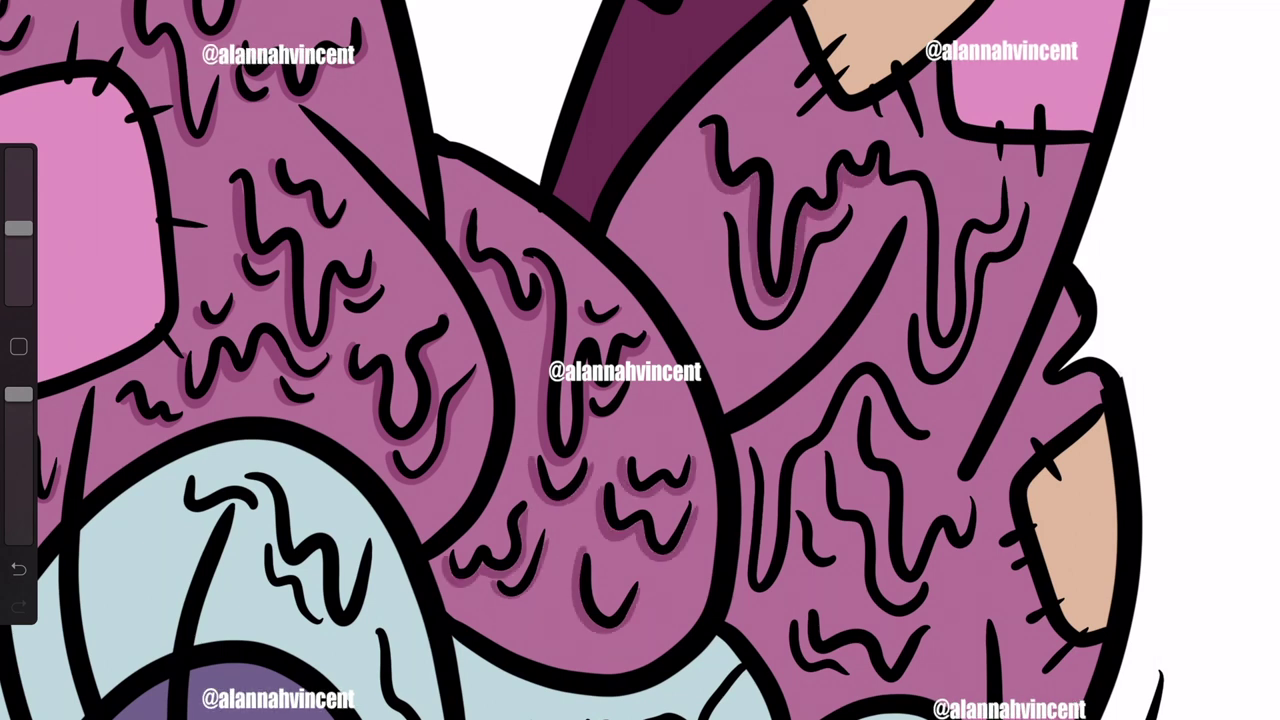
{"action": "left_click_drag", "start_coordinate": [916, 205], "coordinate": [950, 355]}
{"action": "mouse_move", "coordinate": [952, 350]}
{"action": "left_mouse_down"}
{"action": "mouse_move", "coordinate": [982, 234]}
{"action": "mouse_move", "coordinate": [1008, 195]}
{"action": "left_mouse_up"}
{"action": "mouse_move", "coordinate": [720, 220]}
{"action": "left_mouse_down"}
{"action": "mouse_move", "coordinate": [774, 330]}
{"action": "mouse_move", "coordinate": [858, 210]}
{"action": "left_mouse_up"}
{"action": "left_click_drag", "start_coordinate": [818, 270], "coordinate": [750, 340]}
{"action": "left_click_drag", "start_coordinate": [1008, 262], "coordinate": [918, 385]}
{"action": "left_click_drag", "start_coordinate": [1004, 268], "coordinate": [1030, 218]}
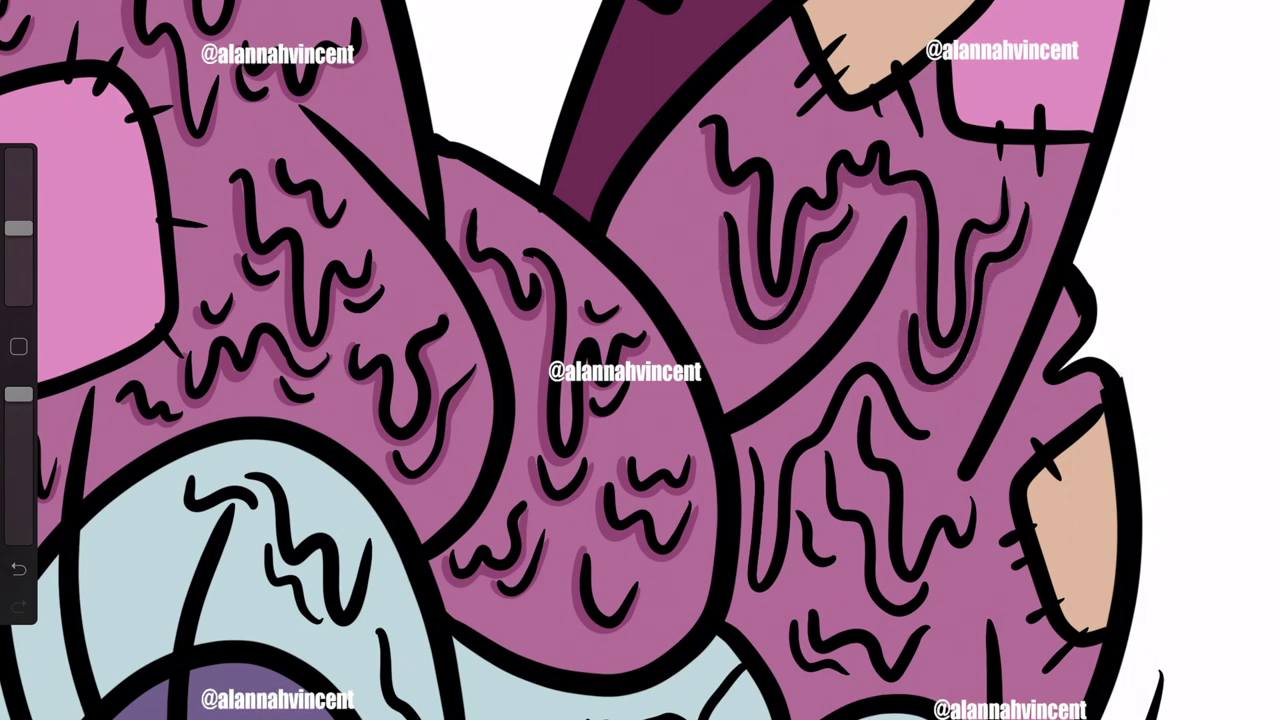
Step: Shade the middle, lower-right and lowest drip squiggles on the bow
{"action": "left_click_drag", "start_coordinate": [762, 455], "coordinate": [780, 595]}
{"action": "left_click_drag", "start_coordinate": [790, 440], "coordinate": [834, 570]}
{"action": "mouse_move", "coordinate": [852, 394]}
{"action": "left_mouse_down"}
{"action": "mouse_move", "coordinate": [884, 578]}
{"action": "mouse_move", "coordinate": [970, 526]}
{"action": "left_mouse_up"}
{"action": "left_click_drag", "start_coordinate": [816, 468], "coordinate": [864, 590]}
{"action": "left_click_drag", "start_coordinate": [862, 592], "coordinate": [930, 618]}
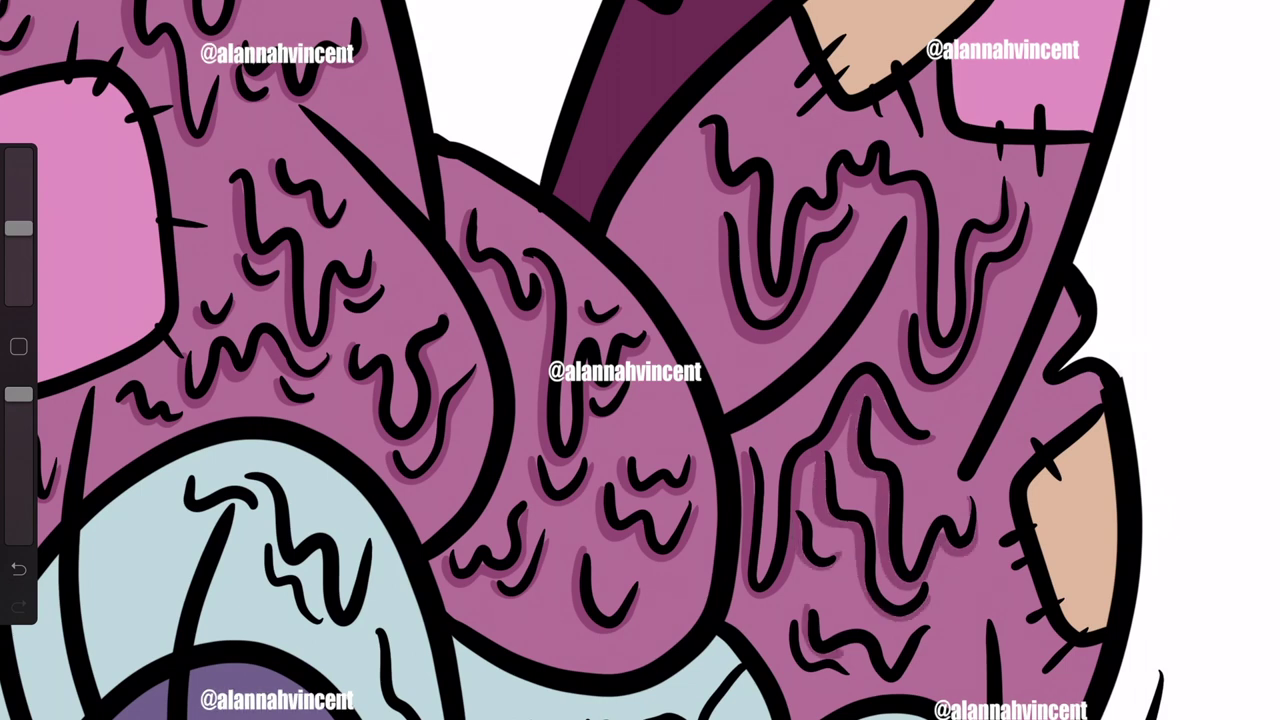
{"action": "left_click_drag", "start_coordinate": [842, 664], "coordinate": [932, 628]}
{"action": "left_click_drag", "start_coordinate": [812, 624], "coordinate": [786, 680]}
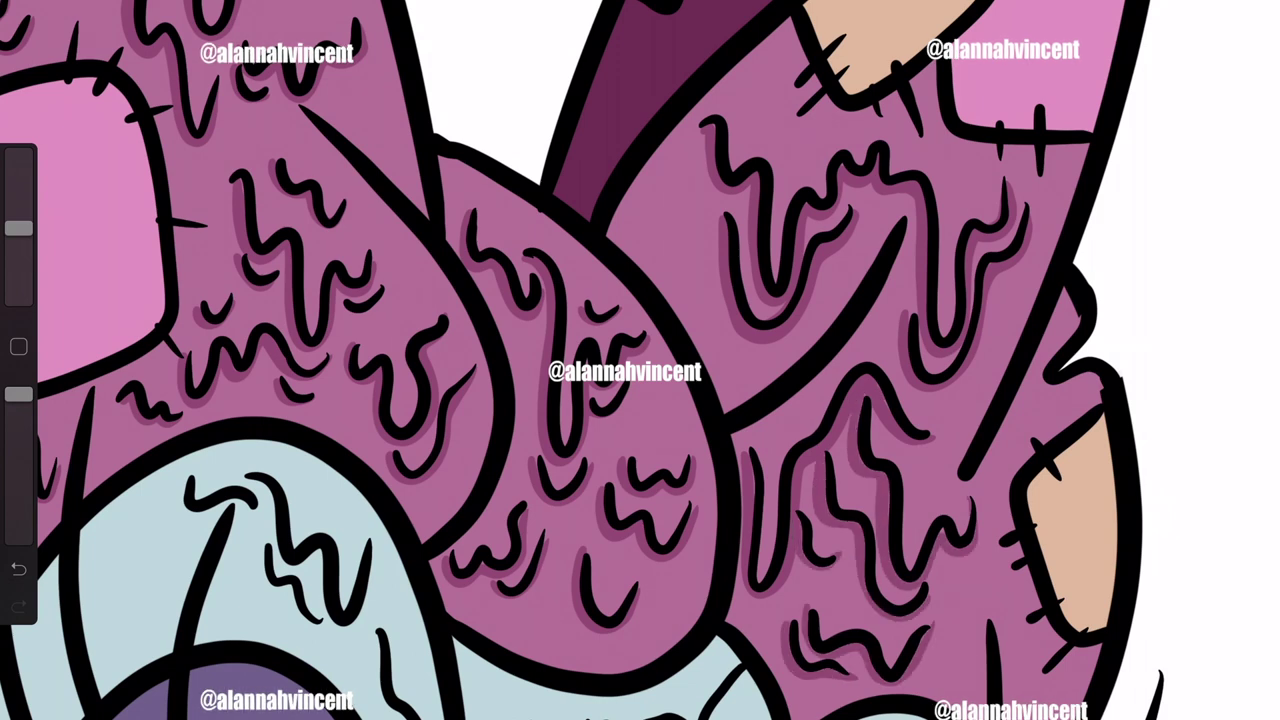
{"action": "scroll", "coordinate": [640, 360], "scroll_direction": "down", "scroll_amount": 5}
Step: Pick a darker teal from the face and shadow the left wavy and lower face drips
{"action": "scroll", "coordinate": [640, 360], "scroll_direction": "up", "scroll_amount": 5}
{"action": "left_click", "coordinate": [836, 637]}
{"action": "left_click", "coordinate": [1252, 22]}
{"action": "left_click_drag", "start_coordinate": [1114, 110], "coordinate": [1075, 125]}
{"action": "scroll", "coordinate": [640, 360], "scroll_direction": "up", "scroll_amount": 3}
{"action": "mouse_move", "coordinate": [70, 185]}
{"action": "left_mouse_down"}
{"action": "mouse_move", "coordinate": [95, 250]}
{"action": "mouse_move", "coordinate": [200, 360]}
{"action": "mouse_move", "coordinate": [280, 410]}
{"action": "left_mouse_up"}
{"action": "left_click_drag", "start_coordinate": [90, 260], "coordinate": [145, 315]}
{"action": "left_click_drag", "start_coordinate": [205, 405], "coordinate": [235, 575]}
{"action": "left_click_drag", "start_coordinate": [225, 555], "coordinate": [410, 705]}
{"action": "left_click_drag", "start_coordinate": [440, 532], "coordinate": [418, 630]}
{"action": "left_click_drag", "start_coordinate": [288, 466], "coordinate": [400, 565]}
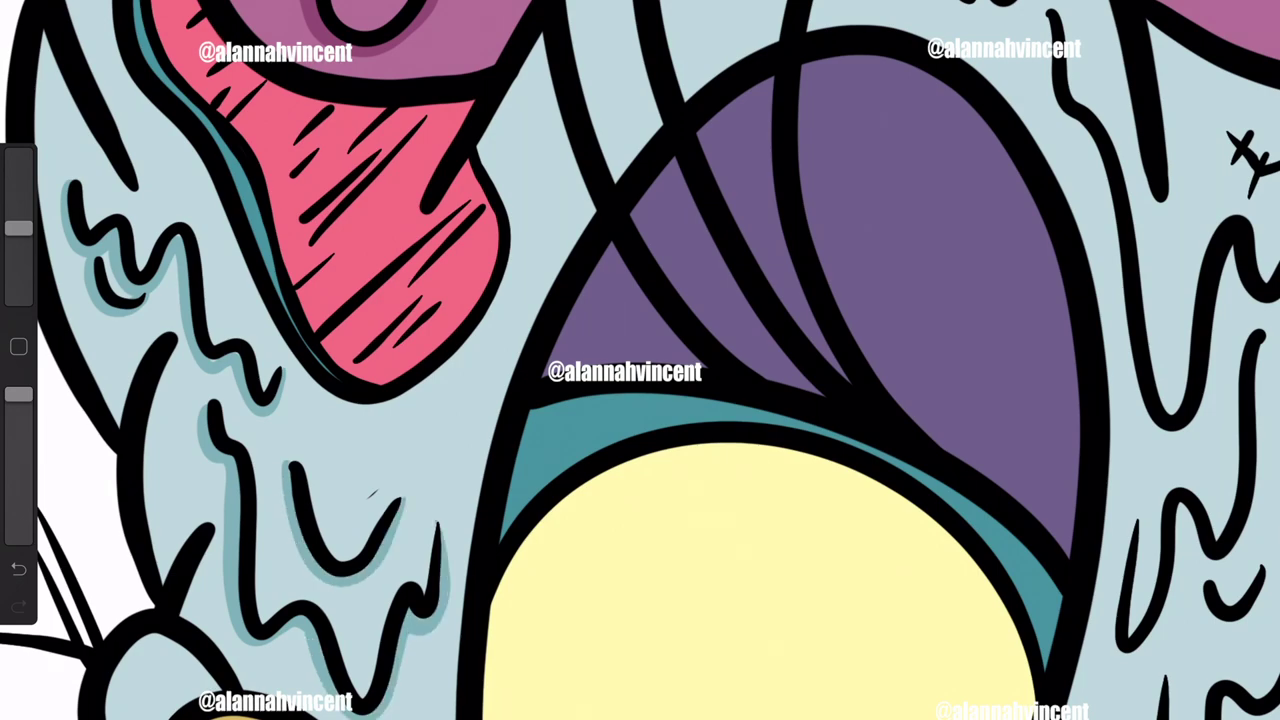
Step: Add teal shadows beside the M drip and middle forehead drips
{"action": "scroll", "coordinate": [640, 360], "scroll_direction": "down", "scroll_amount": 3}
{"action": "scroll", "coordinate": [640, 360], "scroll_direction": "up", "scroll_amount": 3}
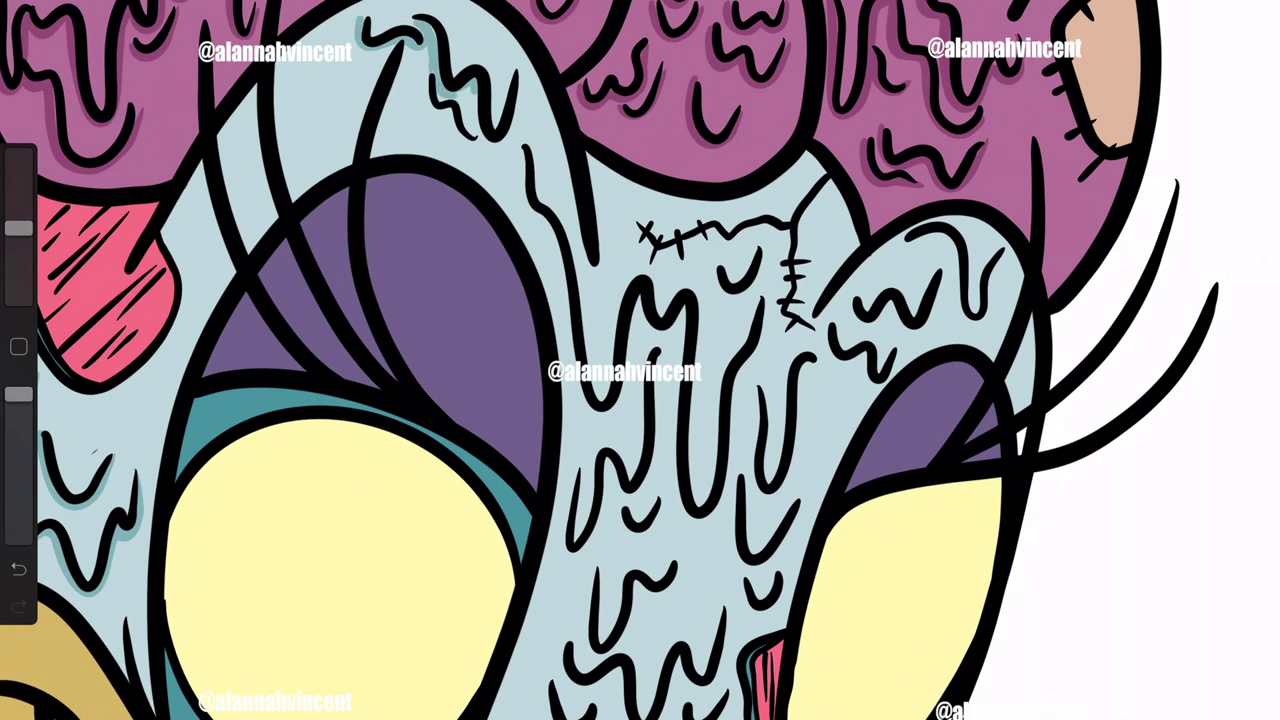
{"action": "mouse_move", "coordinate": [656, 300]}
{"action": "left_mouse_down"}
{"action": "mouse_move", "coordinate": [642, 362]}
{"action": "mouse_move", "coordinate": [688, 528]}
{"action": "left_mouse_up"}
{"action": "left_click_drag", "start_coordinate": [748, 362], "coordinate": [690, 528]}
{"action": "left_click_drag", "start_coordinate": [770, 304], "coordinate": [750, 374]}
{"action": "left_click_drag", "start_coordinate": [760, 258], "coordinate": [712, 298]}
{"action": "left_click_drag", "start_coordinate": [574, 472], "coordinate": [562, 556]}
{"action": "left_click_drag", "start_coordinate": [656, 436], "coordinate": [612, 496]}
{"action": "left_click_drag", "start_coordinate": [660, 356], "coordinate": [658, 442]}
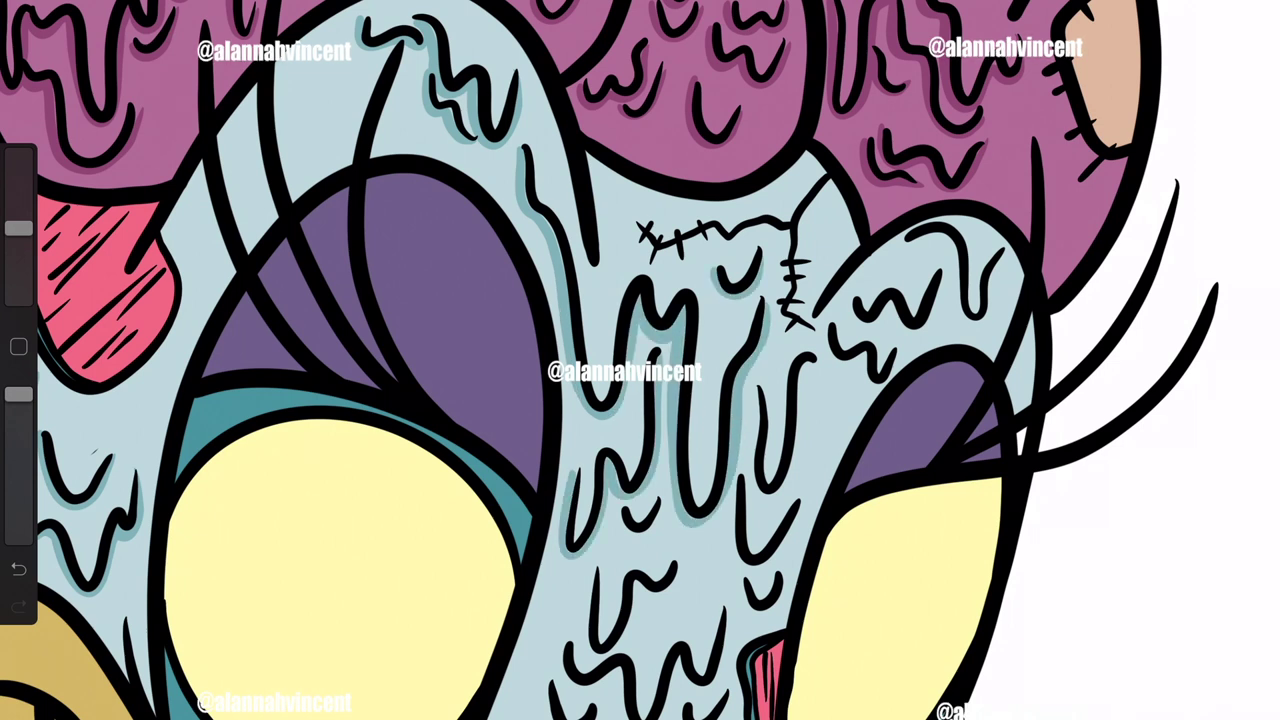
Step: Add teal shadows beside the lower, right-hand and right-lobe face drips
{"action": "mouse_move", "coordinate": [660, 508]}
{"action": "left_mouse_down"}
{"action": "mouse_move", "coordinate": [616, 542]}
{"action": "mouse_move", "coordinate": [586, 622]}
{"action": "left_mouse_up"}
{"action": "left_click_drag", "start_coordinate": [640, 584], "coordinate": [584, 660]}
{"action": "left_click_drag", "start_coordinate": [680, 564], "coordinate": [636, 600]}
{"action": "left_click_drag", "start_coordinate": [620, 640], "coordinate": [556, 692]}
{"action": "left_click_drag", "start_coordinate": [684, 658], "coordinate": [662, 718]}
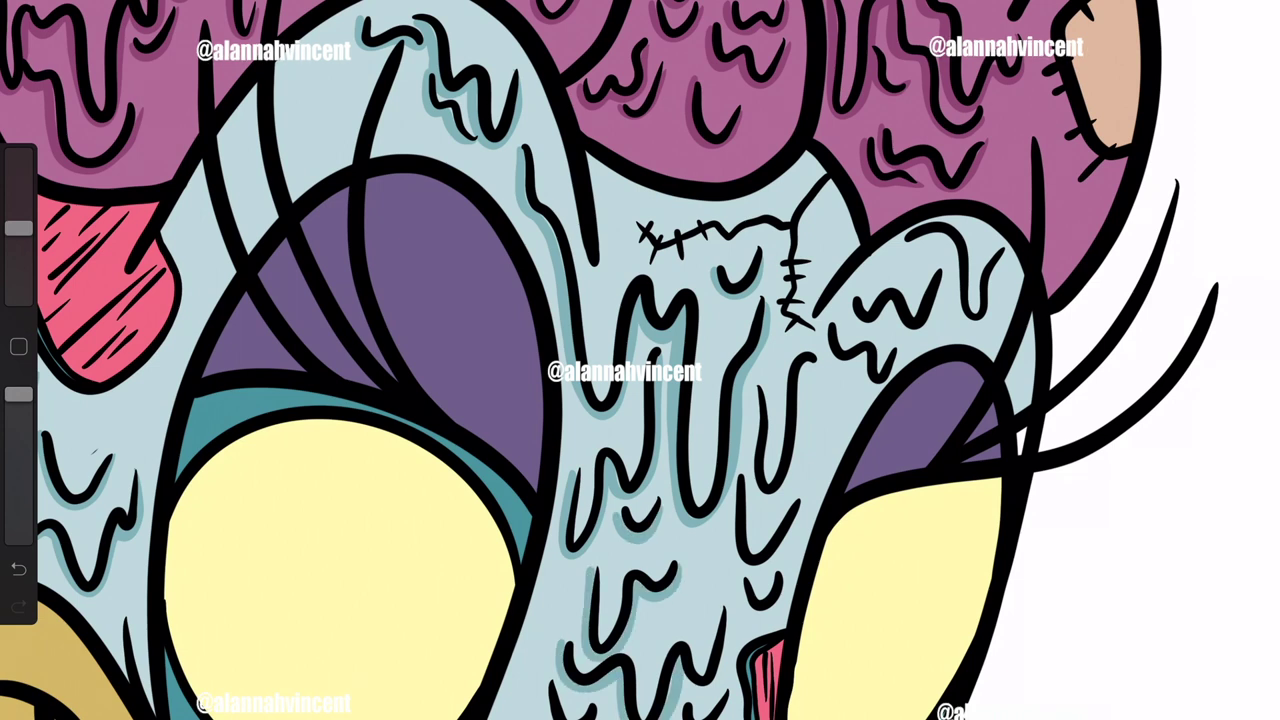
{"action": "left_click_drag", "start_coordinate": [760, 582], "coordinate": [724, 662]}
{"action": "left_click_drag", "start_coordinate": [796, 478], "coordinate": [730, 572]}
{"action": "left_click_drag", "start_coordinate": [804, 386], "coordinate": [752, 494]}
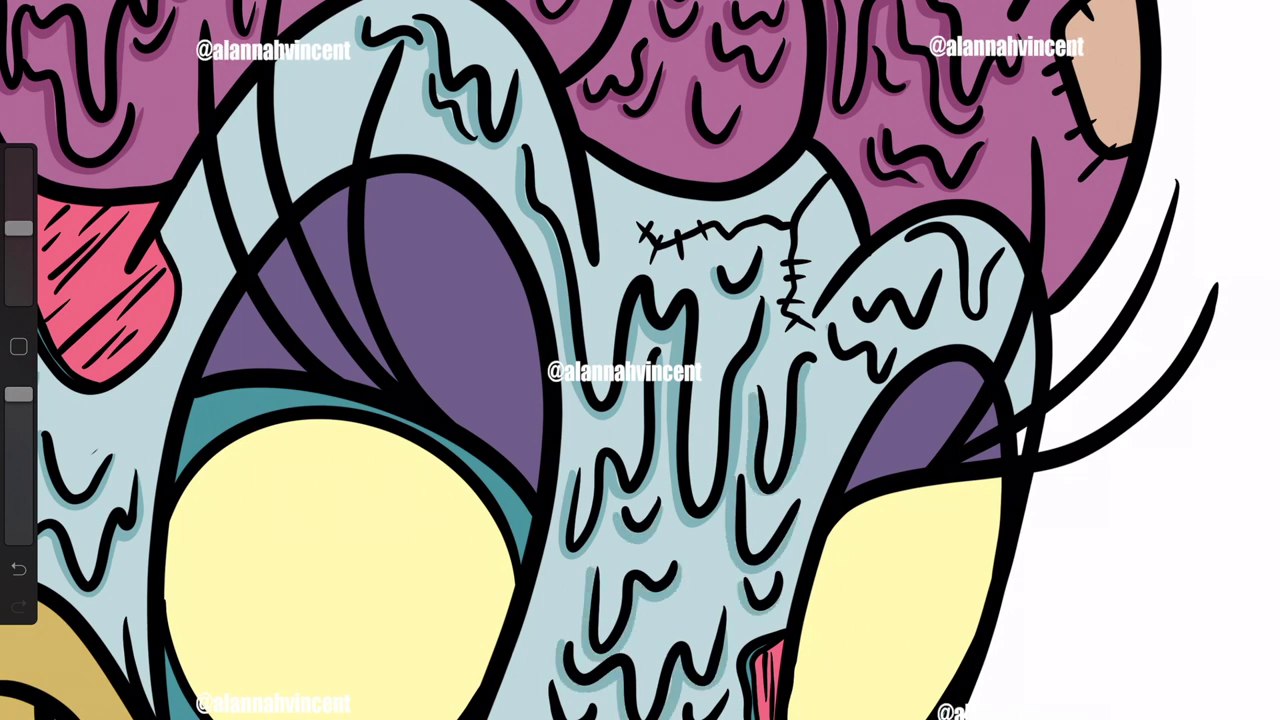
{"action": "left_click_drag", "start_coordinate": [878, 326], "coordinate": [822, 388]}
{"action": "left_click_drag", "start_coordinate": [856, 302], "coordinate": [890, 378]}
{"action": "left_click_drag", "start_coordinate": [936, 290], "coordinate": [856, 334]}
{"action": "mouse_move", "coordinate": [936, 234]}
{"action": "left_mouse_down"}
{"action": "mouse_move", "coordinate": [904, 248]}
{"action": "mouse_move", "coordinate": [934, 324]}
{"action": "left_mouse_up"}
{"action": "left_click_drag", "start_coordinate": [1002, 254], "coordinate": [996, 282]}
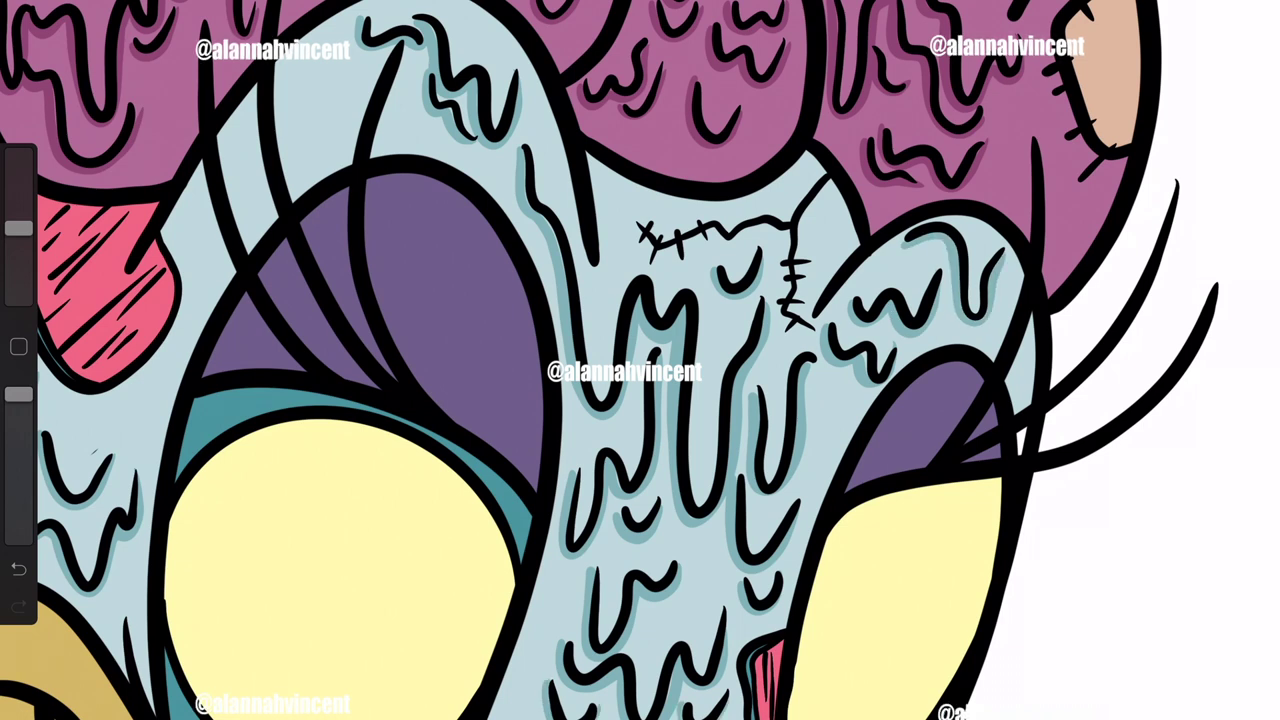
Step: Shade under the small light-blue cheek tuft, undoing and partly restoring the stroke
{"action": "left_click_drag", "start_coordinate": [340, 540], "coordinate": [560, 370]}
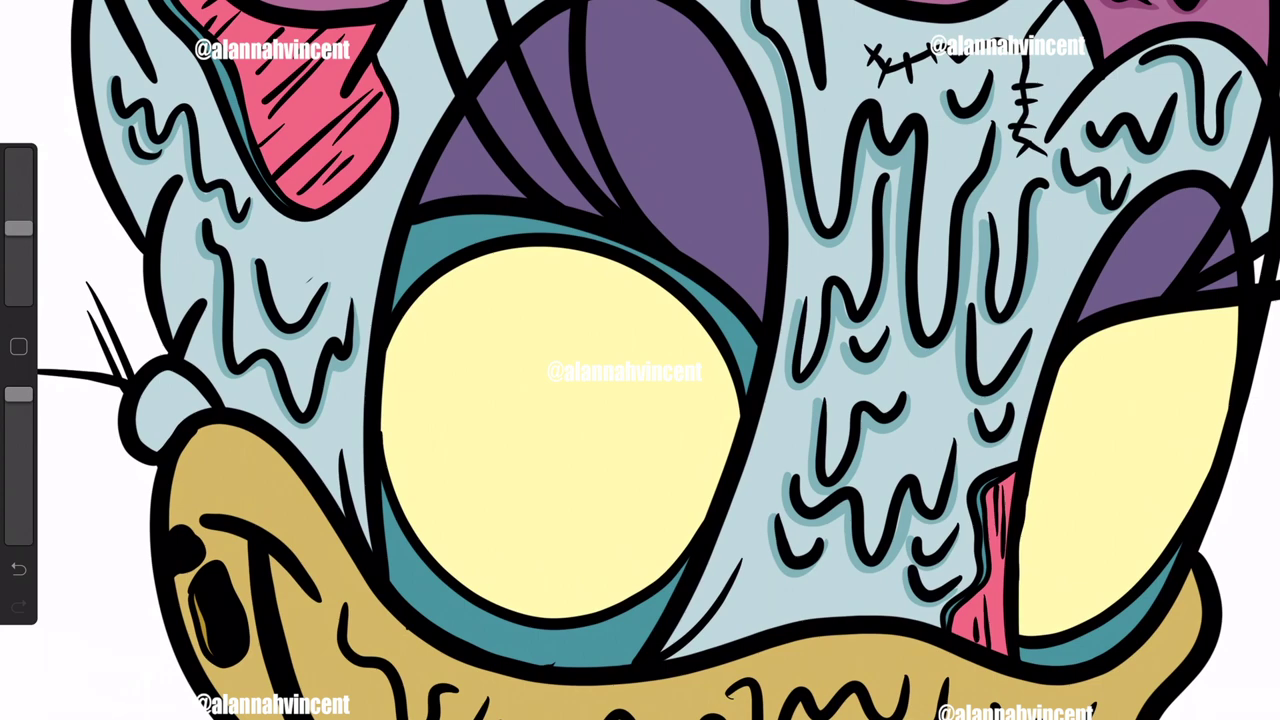
{"action": "left_click_drag", "start_coordinate": [150, 410], "coordinate": [205, 432]}
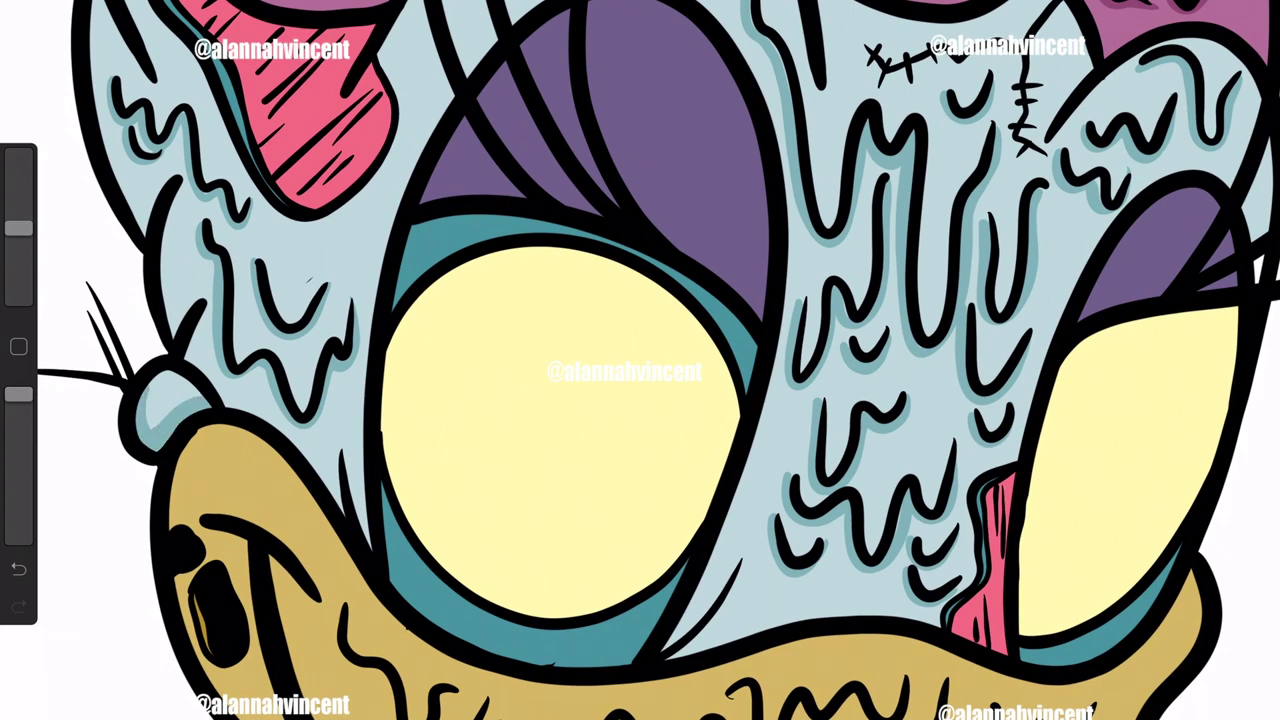
{"action": "key", "text": "ctrl+z"}
{"action": "key", "text": "ctrl+shift+z"}
{"action": "key", "text": "ctrl+shift+z"}
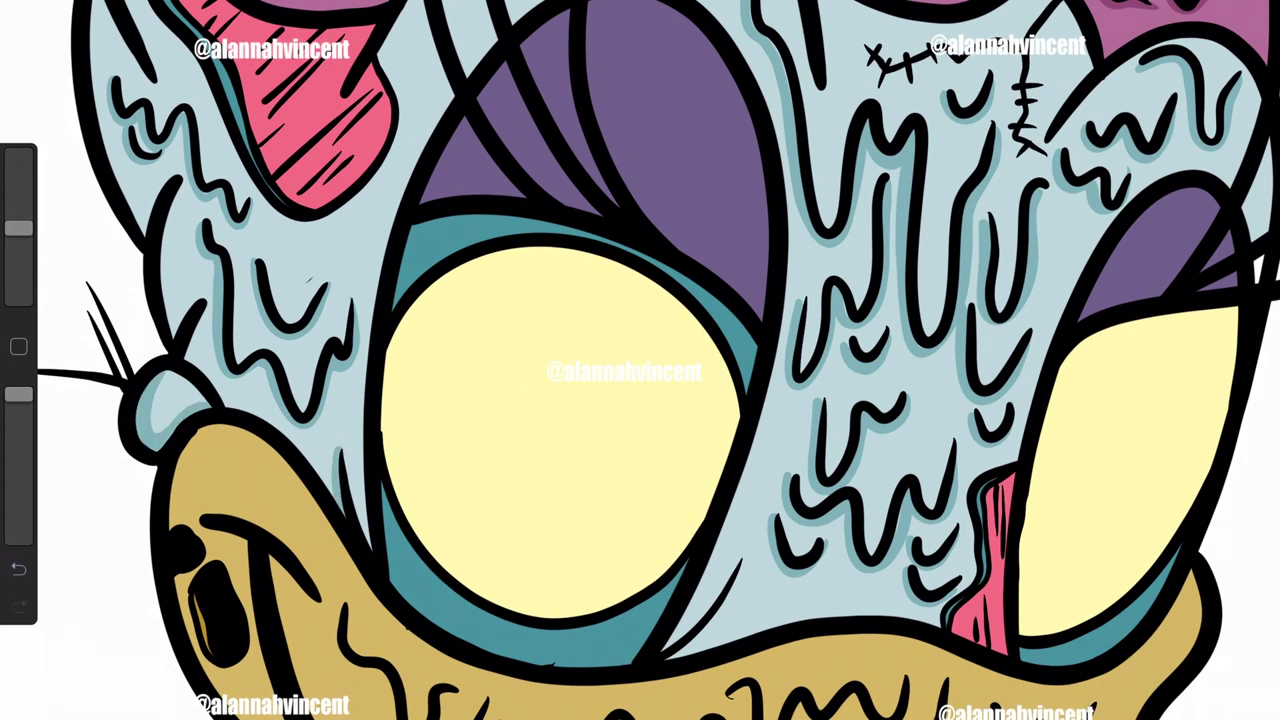
{"action": "scroll", "coordinate": [640, 360], "scroll_direction": "down", "scroll_amount": 3}
Step: Hatch darker pink strokes across the tongue
{"action": "left_click_drag", "start_coordinate": [500, 300], "coordinate": [640, 670]}
{"action": "left_click", "coordinate": [1117, 116]}
{"action": "left_click_drag", "start_coordinate": [418, 580], "coordinate": [462, 538]}
{"action": "mouse_move", "coordinate": [418, 518]}
{"action": "left_mouse_down"}
{"action": "mouse_move", "coordinate": [516, 426]}
{"action": "mouse_move", "coordinate": [494, 406]}
{"action": "left_mouse_up"}
{"action": "mouse_move", "coordinate": [406, 474]}
{"action": "left_mouse_down"}
{"action": "mouse_move", "coordinate": [436, 448]}
{"action": "mouse_move", "coordinate": [452, 404]}
{"action": "left_mouse_up"}
{"action": "mouse_move", "coordinate": [354, 424]}
{"action": "left_mouse_down"}
{"action": "mouse_move", "coordinate": [396, 380]}
{"action": "mouse_move", "coordinate": [364, 360]}
{"action": "left_mouse_up"}
{"action": "left_click_drag", "start_coordinate": [450, 616], "coordinate": [586, 482]}
{"action": "left_click_drag", "start_coordinate": [508, 584], "coordinate": [592, 496]}
{"action": "left_click_drag", "start_coordinate": [460, 650], "coordinate": [550, 562]}
{"action": "left_click_drag", "start_coordinate": [505, 625], "coordinate": [555, 572]}
Step: Add two more darker pink hatch strokes on the right of the tongue
{"action": "left_click_drag", "start_coordinate": [640, 550], "coordinate": [640, 250]}
{"action": "left_click_drag", "start_coordinate": [740, 588], "coordinate": [744, 506]}
{"action": "left_click_drag", "start_coordinate": [762, 592], "coordinate": [764, 470]}
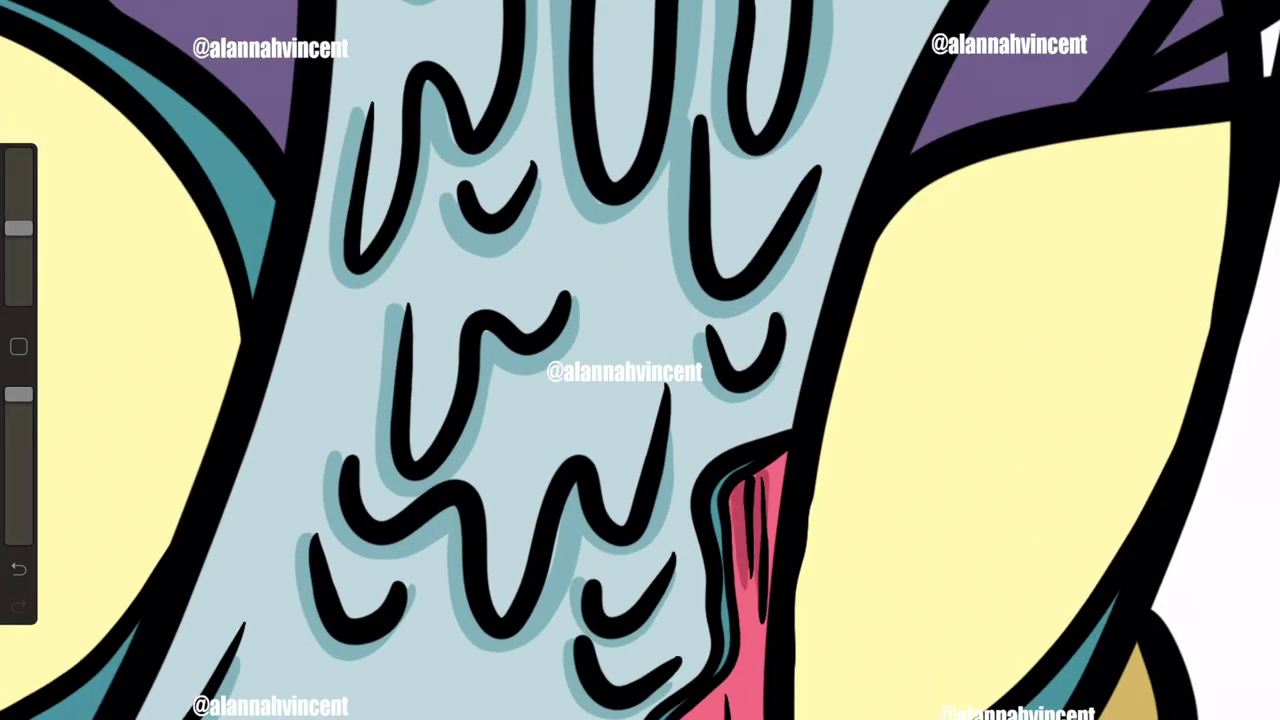
{"action": "scroll", "coordinate": [640, 360], "scroll_direction": "down", "scroll_amount": 5}
{"action": "left_click_drag", "start_coordinate": [400, 360], "coordinate": [700, 380]}
{"action": "left_click", "coordinate": [1255, 22]}
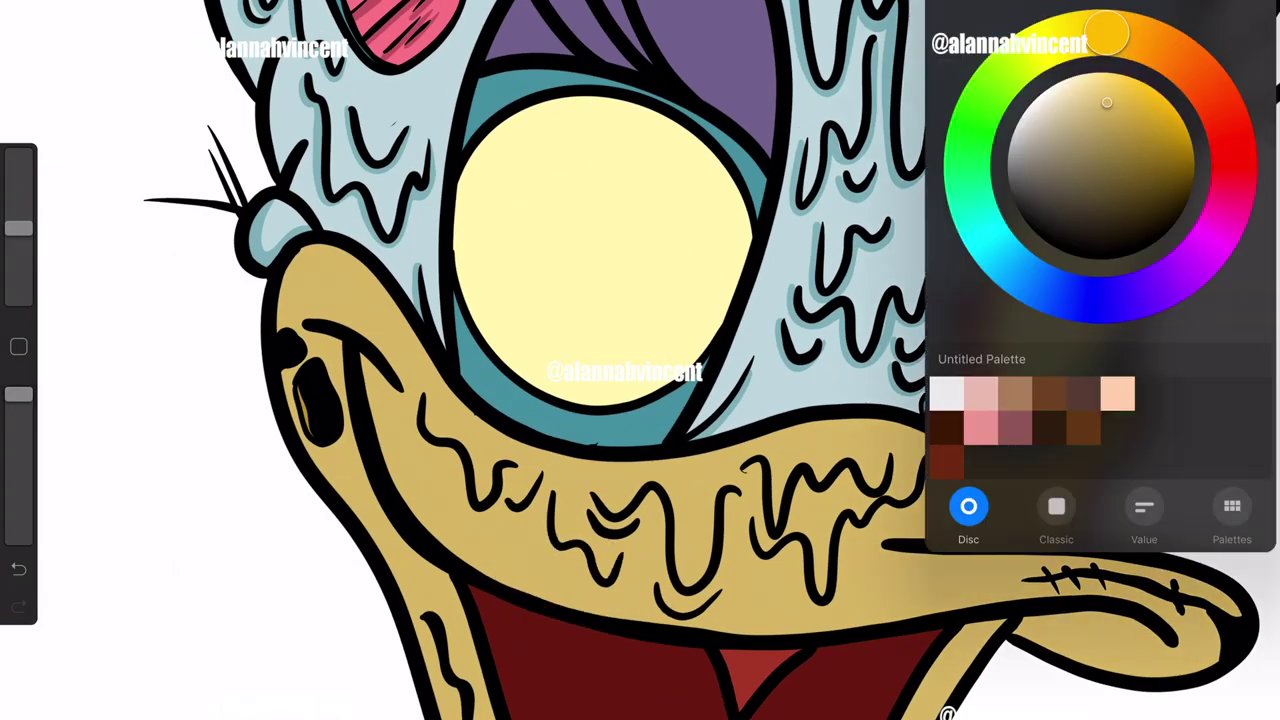
Step: Pick a darker tan and shade the left and middle beak drips
{"action": "left_click", "coordinate": [416, 396]}
{"action": "mouse_move", "coordinate": [416, 396]}
{"action": "left_mouse_down"}
{"action": "mouse_move", "coordinate": [420, 440]}
{"action": "mouse_move", "coordinate": [470, 508]}
{"action": "left_mouse_up"}
{"action": "left_click_drag", "start_coordinate": [466, 464], "coordinate": [585, 568]}
{"action": "mouse_move", "coordinate": [580, 558]}
{"action": "left_mouse_down"}
{"action": "mouse_move", "coordinate": [624, 594]}
{"action": "mouse_move", "coordinate": [648, 498]}
{"action": "mouse_move", "coordinate": [728, 602]}
{"action": "left_mouse_up"}
{"action": "left_click_drag", "start_coordinate": [726, 494], "coordinate": [740, 518]}
{"action": "left_click_drag", "start_coordinate": [648, 588], "coordinate": [722, 626]}
Step: Shade the right beak drips and the lower beak in darker tan
{"action": "left_click_drag", "start_coordinate": [744, 464], "coordinate": [762, 534]}
{"action": "mouse_move", "coordinate": [786, 478]}
{"action": "left_mouse_down"}
{"action": "mouse_move", "coordinate": [808, 536]}
{"action": "mouse_move", "coordinate": [874, 472]}
{"action": "mouse_move", "coordinate": [930, 534]}
{"action": "left_mouse_up"}
{"action": "left_click_drag", "start_coordinate": [850, 522], "coordinate": [820, 612]}
{"action": "left_click_drag", "start_coordinate": [812, 542], "coordinate": [756, 608]}
{"action": "left_click_drag", "start_coordinate": [956, 476], "coordinate": [1046, 522]}
{"action": "scroll", "coordinate": [640, 360], "scroll_direction": "down", "scroll_amount": 3}
{"action": "left_click_drag", "start_coordinate": [542, 500], "coordinate": [564, 590]}
{"action": "left_click_drag", "start_coordinate": [670, 660], "coordinate": [750, 680]}
{"action": "scroll", "coordinate": [640, 360], "scroll_direction": "up", "scroll_amount": 3}
{"action": "scroll", "coordinate": [640, 360], "scroll_direction": "up", "scroll_amount": 5}
Step: Switch to a pale yellow, enlarge the brush, and check the active layer
{"action": "left_click", "coordinate": [1250, 30]}
{"action": "left_click", "coordinate": [1080, 90]}
{"action": "left_click", "coordinate": [1250, 30]}
{"action": "left_click_drag", "start_coordinate": [18, 228], "coordinate": [18, 203]}
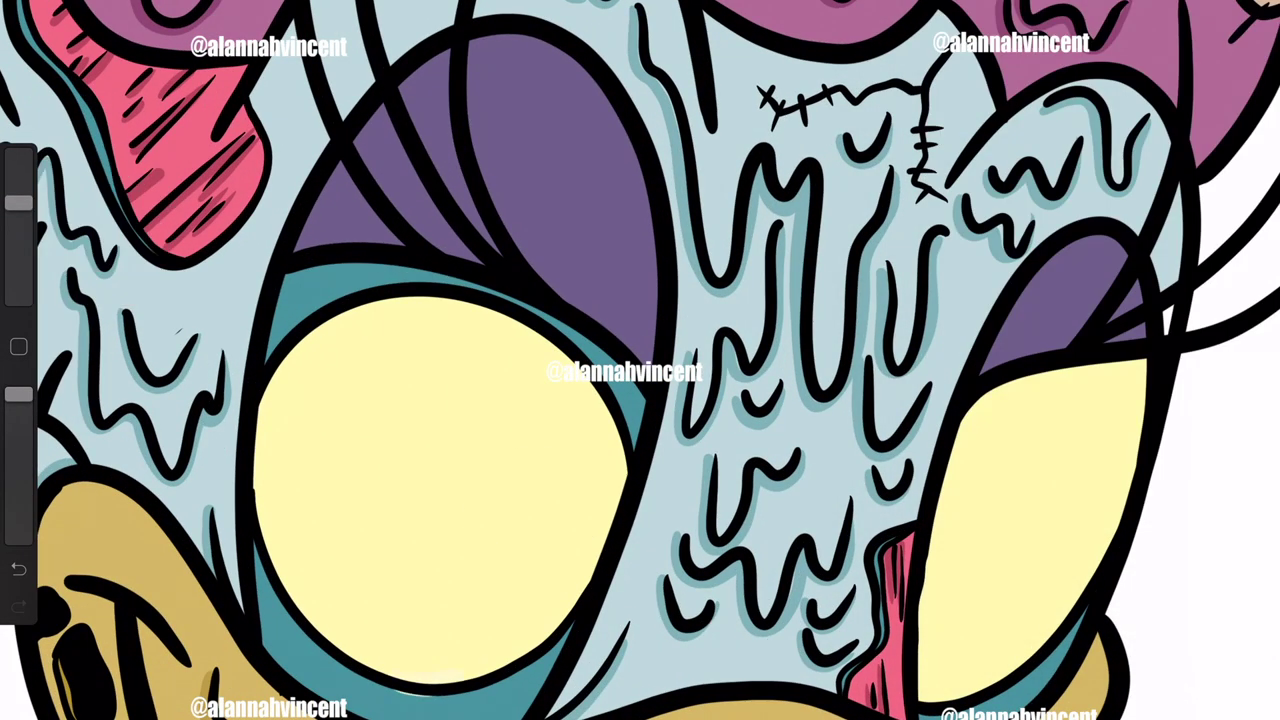
{"action": "left_click", "coordinate": [1250, 30]}
{"action": "left_click", "coordinate": [1205, 30]}
Step: Paint pale shading along the lower inner edges of the eyes
{"action": "mouse_move", "coordinate": [400, 665]}
{"action": "left_mouse_down"}
{"action": "mouse_move", "coordinate": [530, 645]}
{"action": "mouse_move", "coordinate": [602, 405]}
{"action": "mouse_move", "coordinate": [590, 515]}
{"action": "mouse_move", "coordinate": [375, 670]}
{"action": "mouse_move", "coordinate": [590, 415]}
{"action": "left_mouse_up"}
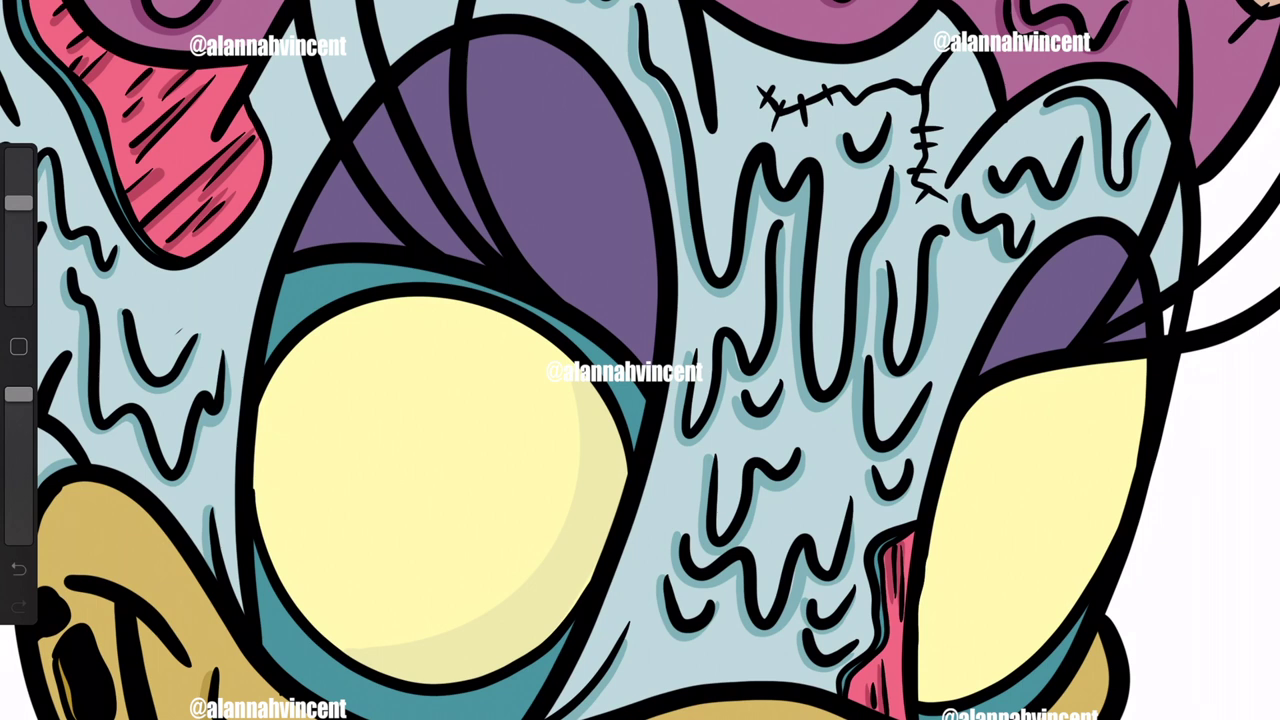
{"action": "mouse_move", "coordinate": [922, 698]}
{"action": "left_mouse_down"}
{"action": "mouse_move", "coordinate": [990, 668]}
{"action": "mouse_move", "coordinate": [1052, 602]}
{"action": "mouse_move", "coordinate": [1140, 380]}
{"action": "mouse_move", "coordinate": [1100, 505]}
{"action": "left_mouse_up"}
{"action": "mouse_move", "coordinate": [925, 672]}
{"action": "left_mouse_down"}
{"action": "mouse_move", "coordinate": [1072, 555]}
{"action": "mouse_move", "coordinate": [1100, 365]}
{"action": "left_mouse_up"}
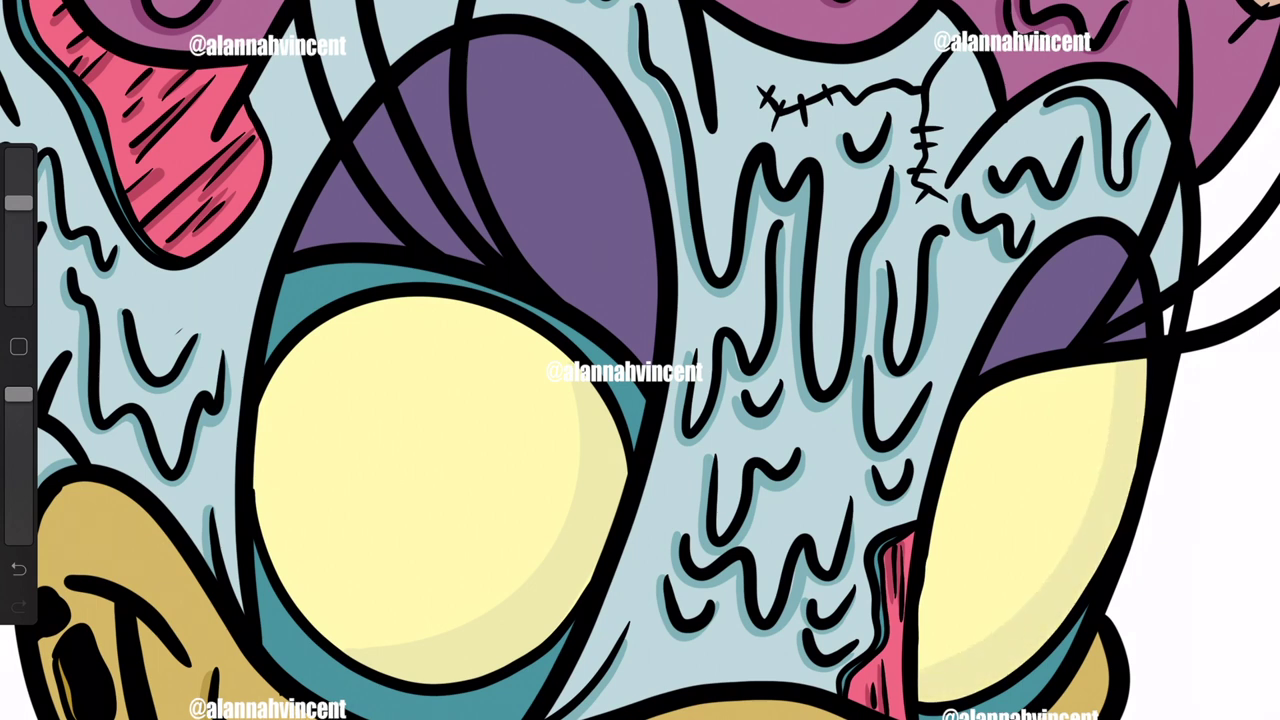
Step: Choose a red hue for the background colour in the Layers panel
{"action": "left_click", "coordinate": [1235, 15]}
{"action": "left_click", "coordinate": [1060, 343]}
{"action": "left_click_drag", "start_coordinate": [1180, 60], "coordinate": [1234, 158]}
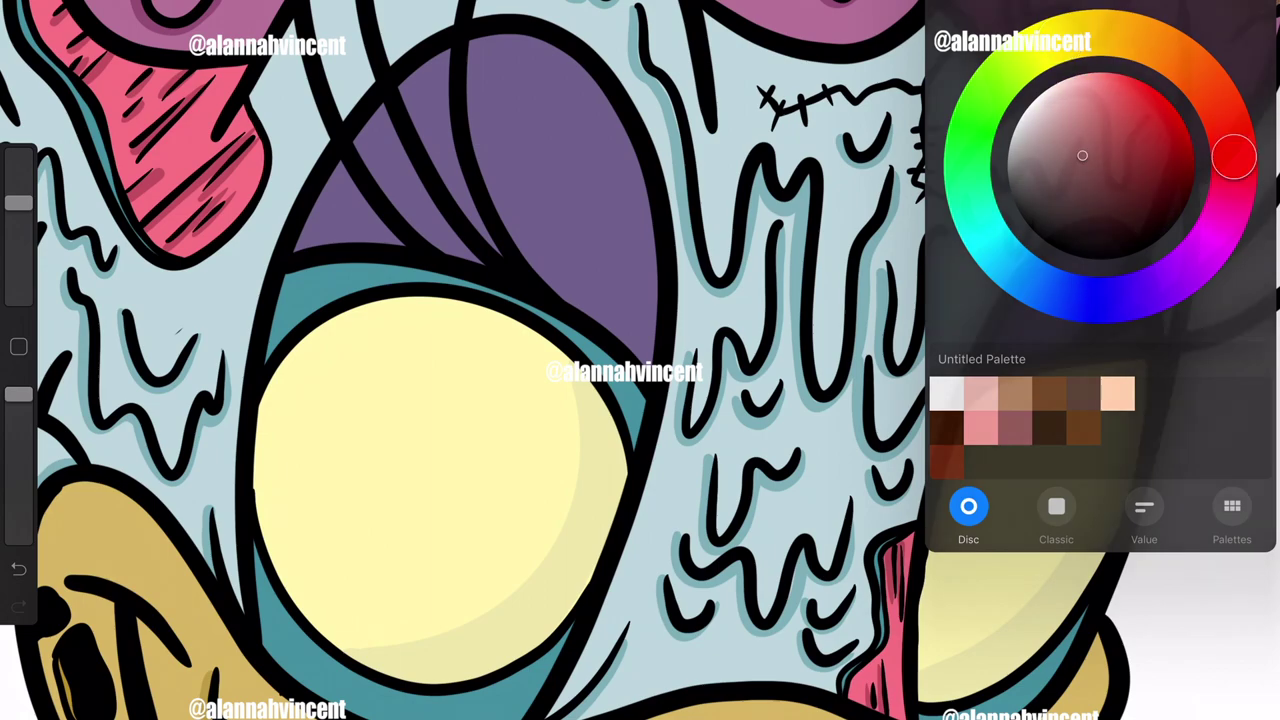
Step: Confirm the maroon background colour
{"action": "left_click", "coordinate": [640, 400]}
{"action": "scroll", "coordinate": [640, 360], "scroll_direction": "down", "scroll_amount": 5}
{"action": "scroll", "coordinate": [800, 250], "scroll_direction": "up", "scroll_amount": 5}
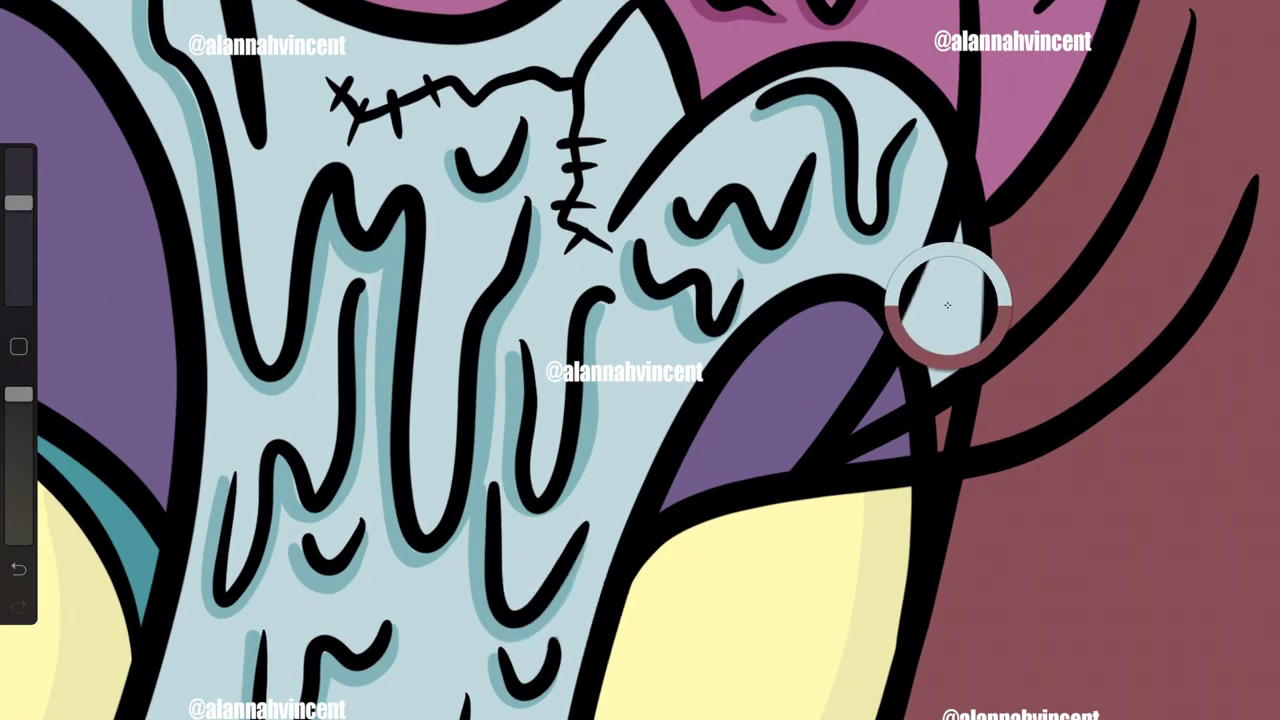
Step: Select Layer 3, add a new layer, and set up a black Studio Pen
{"action": "left_click", "coordinate": [1235, 15]}
{"action": "left_click", "coordinate": [1039, 159]}
{"action": "left_click", "coordinate": [937, 409]}
{"action": "left_click", "coordinate": [1250, 15]}
{"action": "left_click", "coordinate": [1200, 15]}
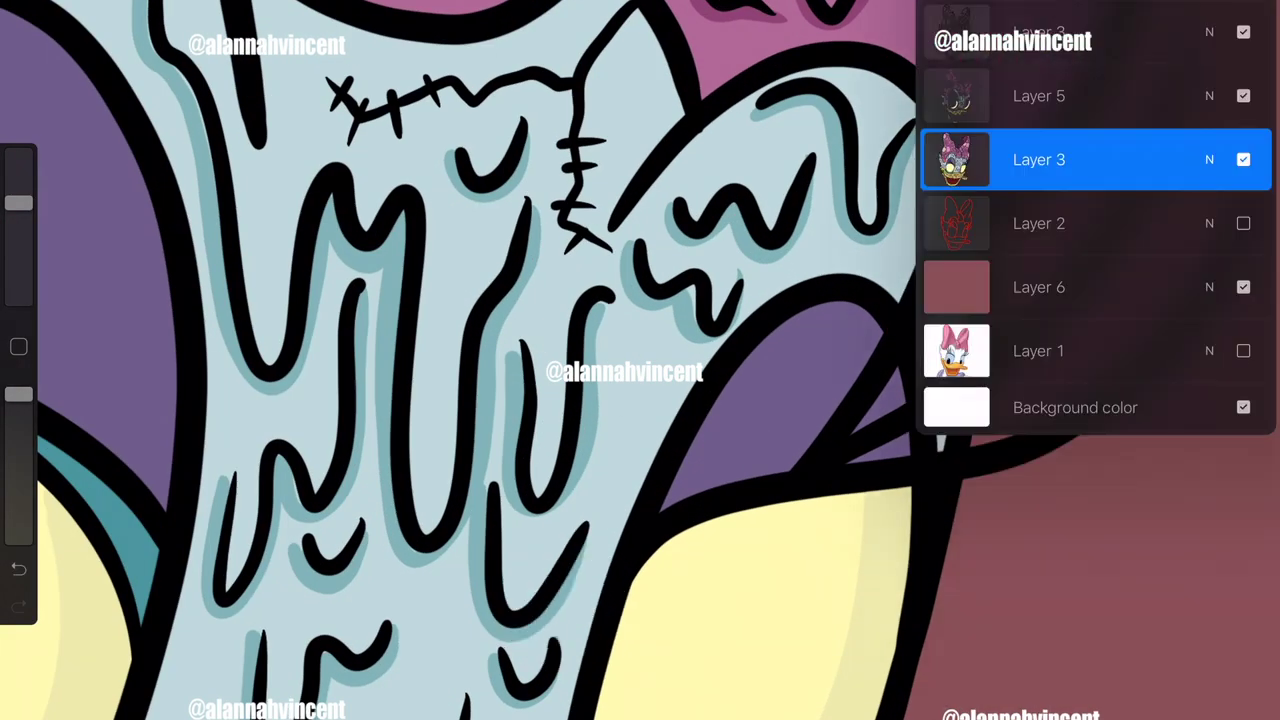
{"action": "left_click", "coordinate": [1130, 15]}
{"action": "scroll", "coordinate": [640, 360], "scroll_direction": "down", "scroll_amount": 5}
{"action": "scroll", "coordinate": [640, 360], "scroll_direction": "up", "scroll_amount": 5}
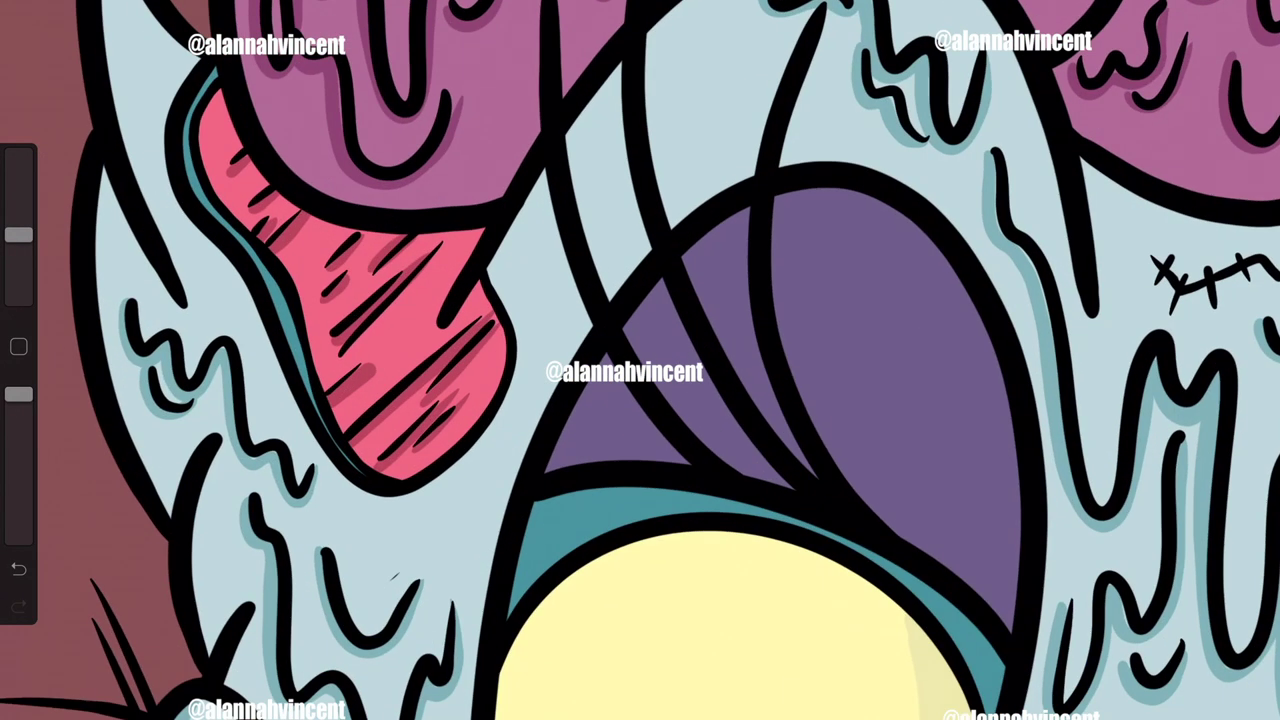
Step: Ink crack lines and small specks over the purple eye shapes
{"action": "left_click_drag", "start_coordinate": [890, 210], "coordinate": [990, 428]}
{"action": "left_click_drag", "start_coordinate": [878, 360], "coordinate": [950, 432]}
{"action": "left_click", "coordinate": [918, 379]}
{"action": "left_click", "coordinate": [932, 394]}
{"action": "left_click_drag", "start_coordinate": [1012, 458], "coordinate": [958, 575]}
{"action": "left_click_drag", "start_coordinate": [968, 525], "coordinate": [945, 565]}
{"action": "mouse_move", "coordinate": [570, 420]}
{"action": "left_mouse_down"}
{"action": "mouse_move", "coordinate": [600, 460]}
{"action": "mouse_move", "coordinate": [605, 405]}
{"action": "left_mouse_up"}
{"action": "left_click", "coordinate": [611, 435]}
Step: Ink wavy cracks at the face's top-left, left side, and top centre
{"action": "left_click_drag", "start_coordinate": [470, 458], "coordinate": [442, 540]}
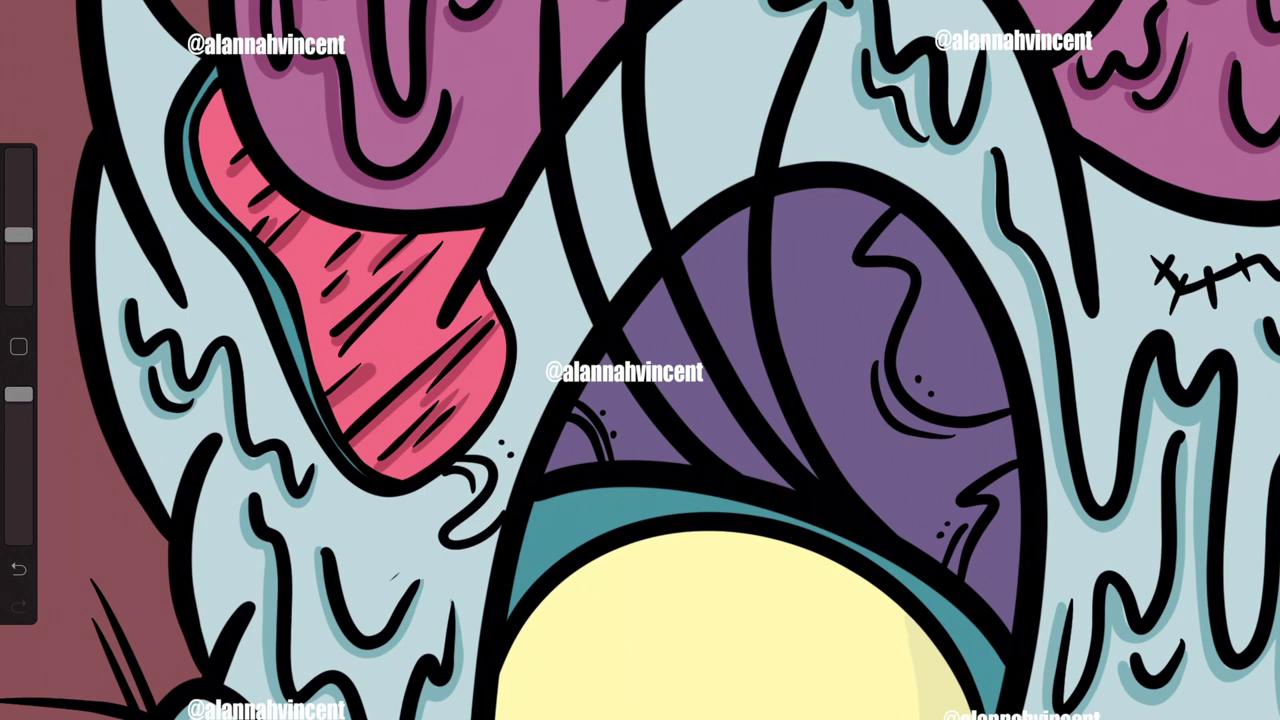
{"action": "left_click_drag", "start_coordinate": [125, 10], "coordinate": [170, 100]}
{"action": "left_click_drag", "start_coordinate": [195, 530], "coordinate": [268, 712]}
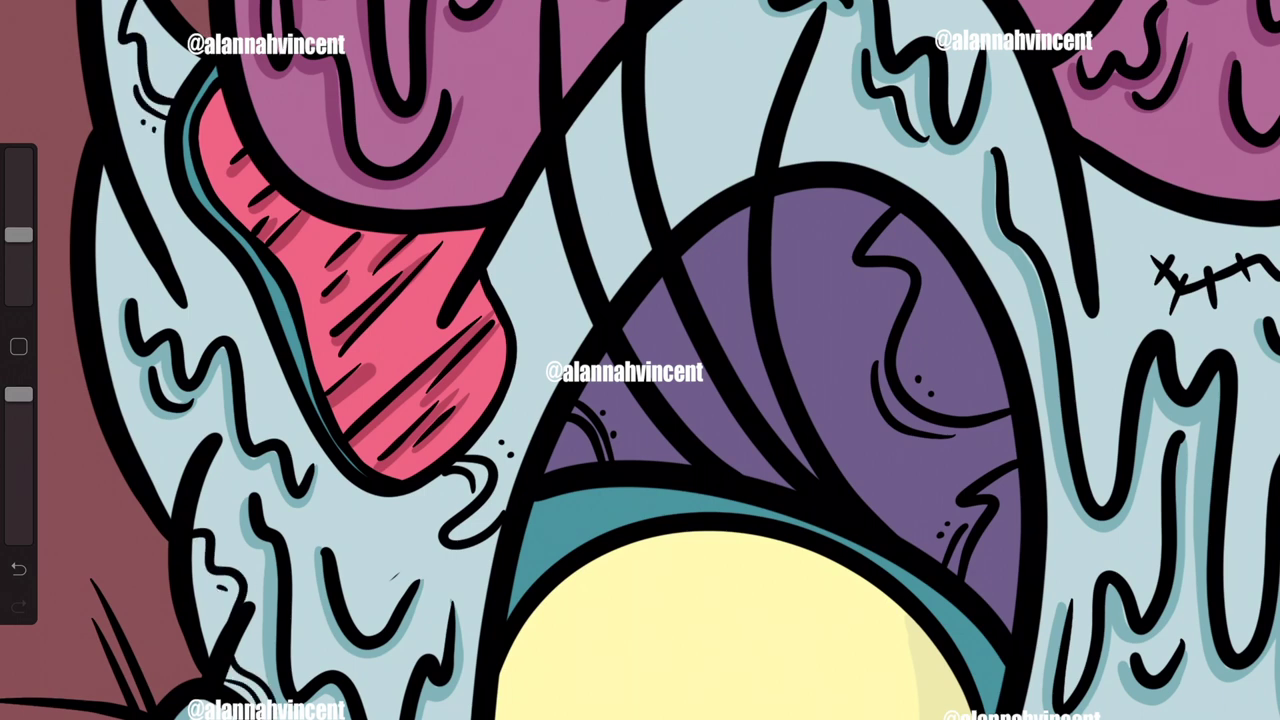
{"action": "left_click_drag", "start_coordinate": [700, 2], "coordinate": [680, 120]}
{"action": "left_click_drag", "start_coordinate": [740, 2], "coordinate": [775, 95]}
{"action": "left_click_drag", "start_coordinate": [686, 45], "coordinate": [690, 74]}
{"action": "left_click_drag", "start_coordinate": [676, 110], "coordinate": [728, 128]}
{"action": "left_click", "coordinate": [744, 130]}
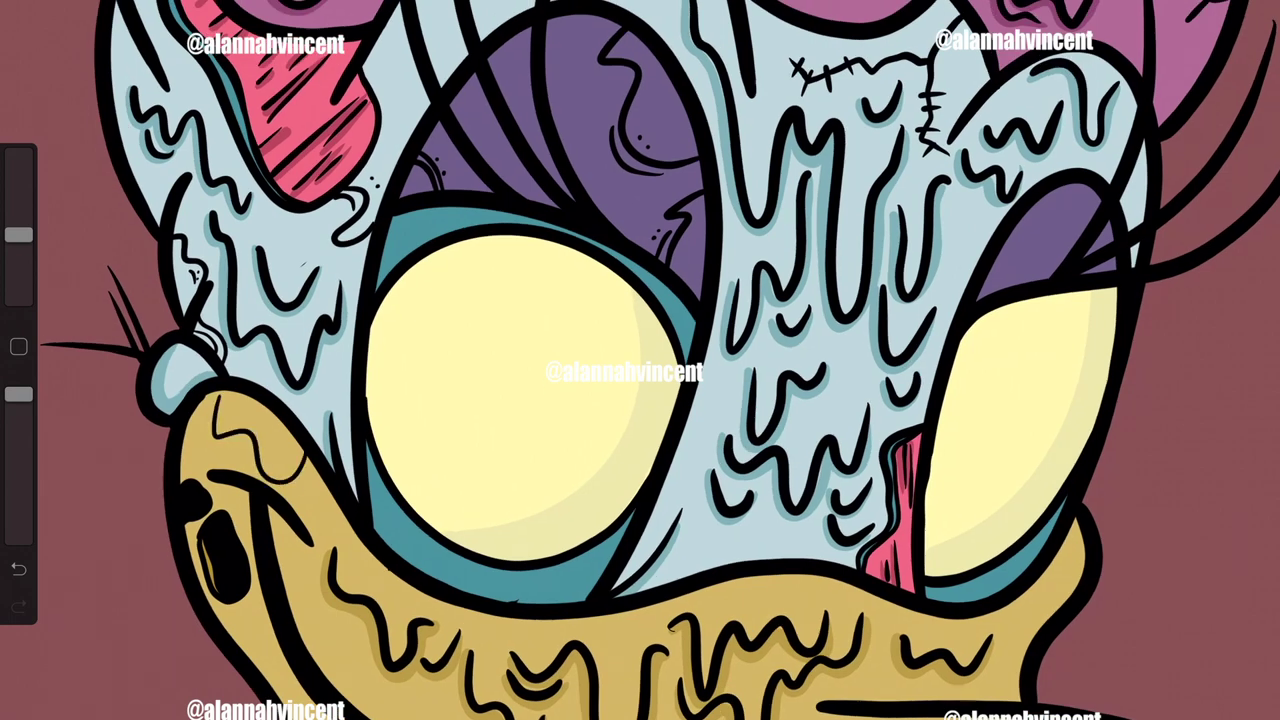
Step: Ink thin crack lines and specks along the beak's left and right sides
{"action": "left_click_drag", "start_coordinate": [214, 392], "coordinate": [247, 474]}
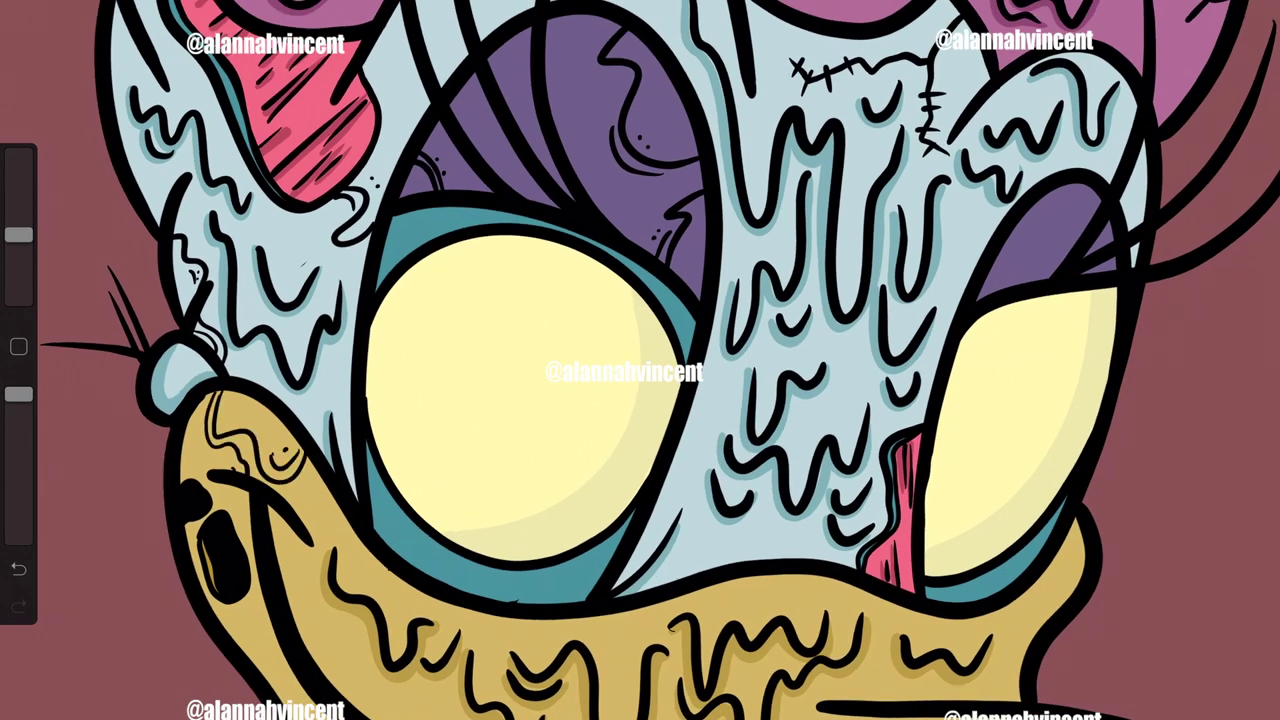
{"action": "left_click", "coordinate": [994, 663]}
{"action": "left_click", "coordinate": [1002, 668]}
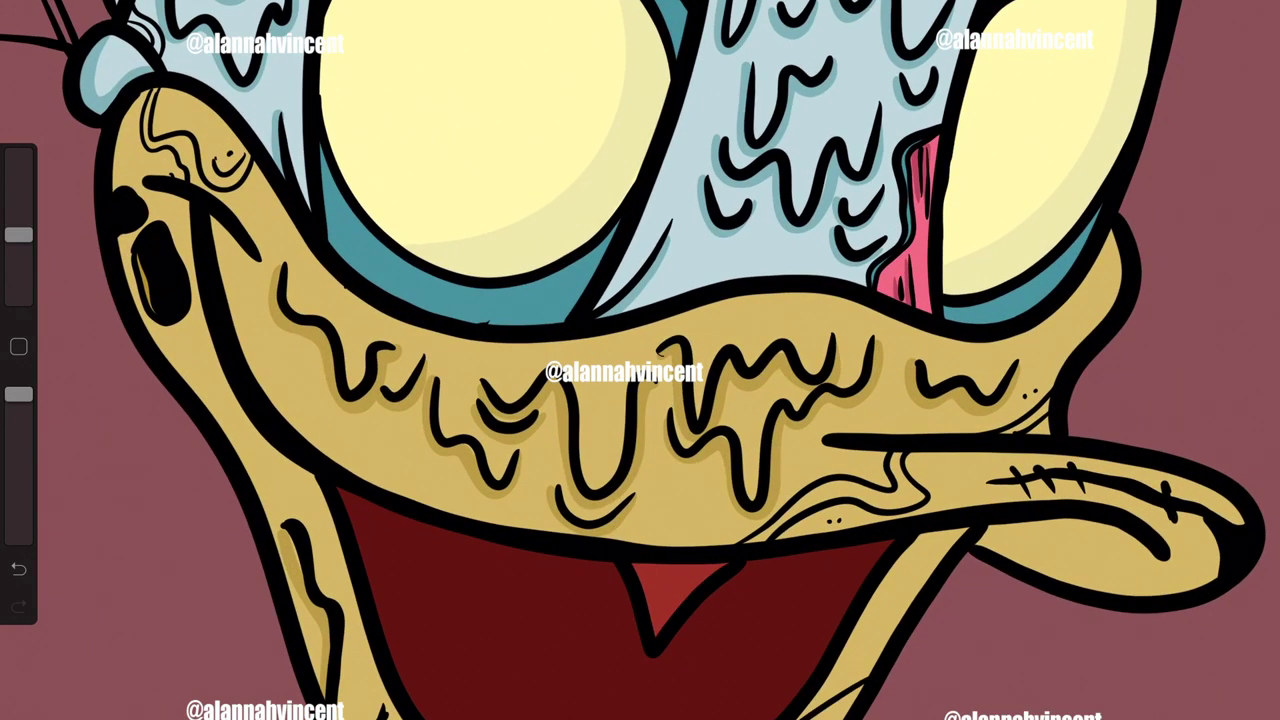
{"action": "scroll", "coordinate": [640, 360], "scroll_direction": "down", "scroll_amount": 5}
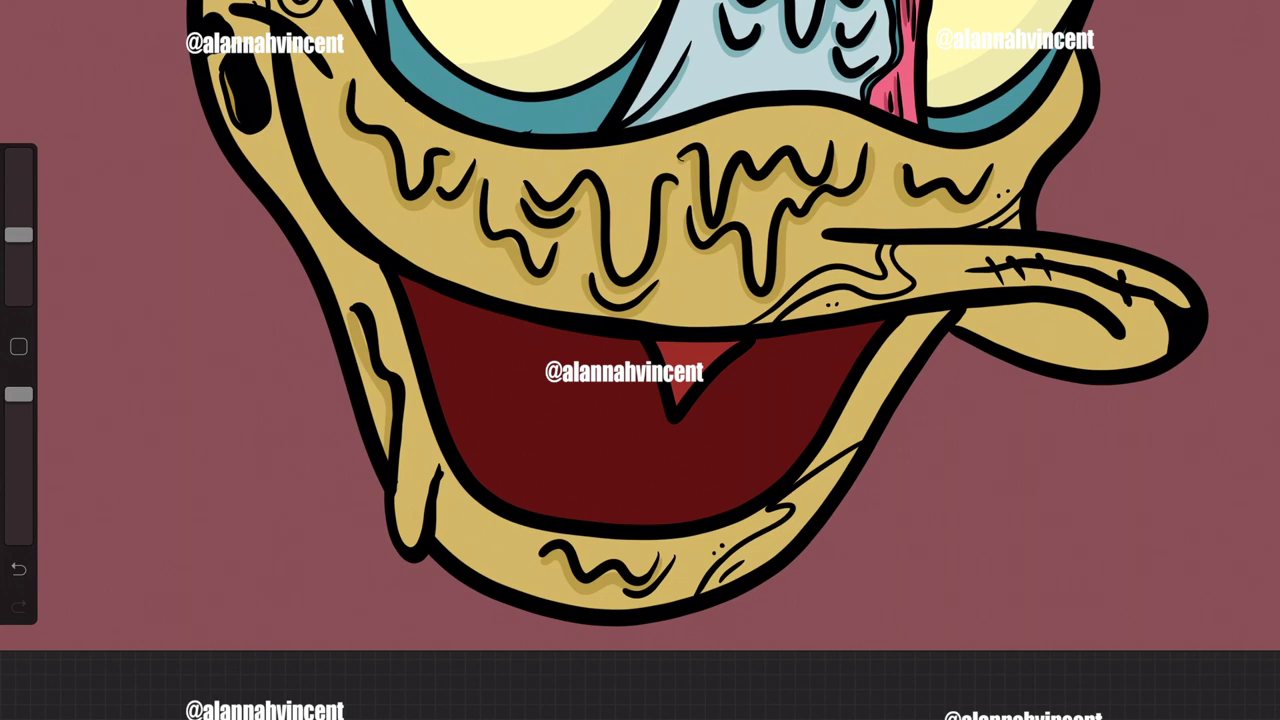
{"action": "scroll", "coordinate": [640, 360], "scroll_direction": "up", "scroll_amount": 5}
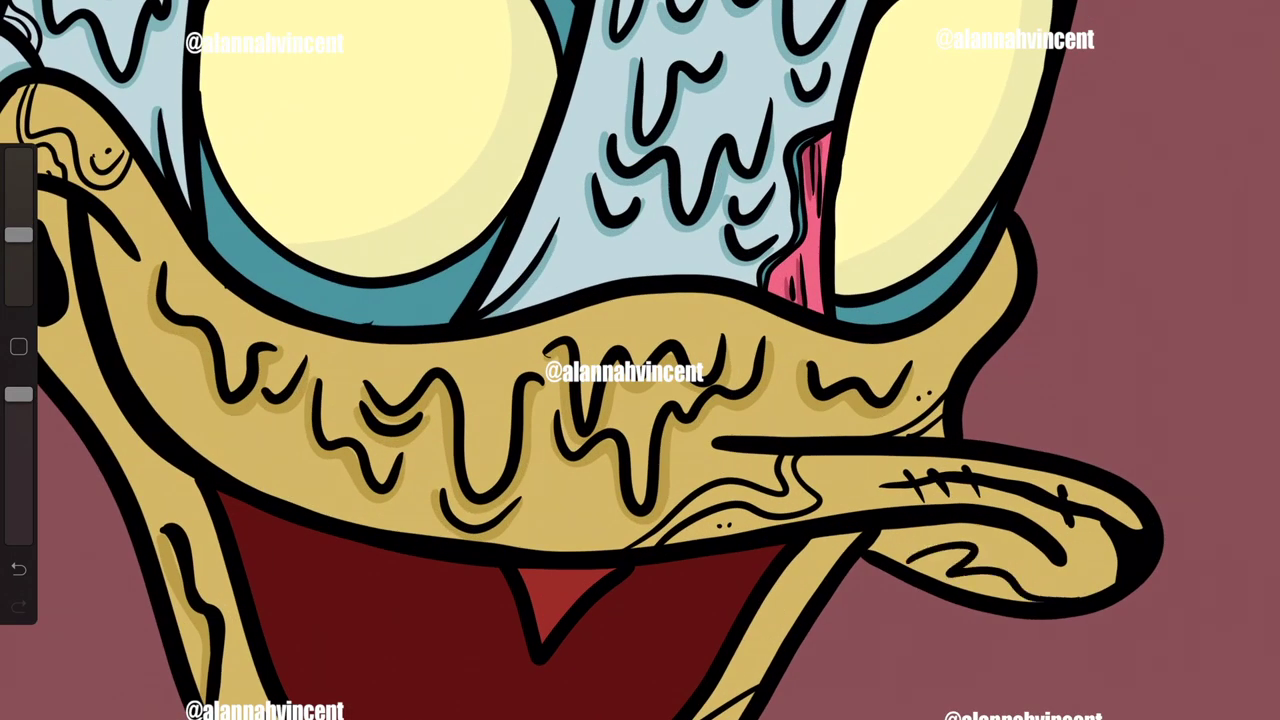
{"action": "left_click_drag", "start_coordinate": [1012, 250], "coordinate": [985, 335]}
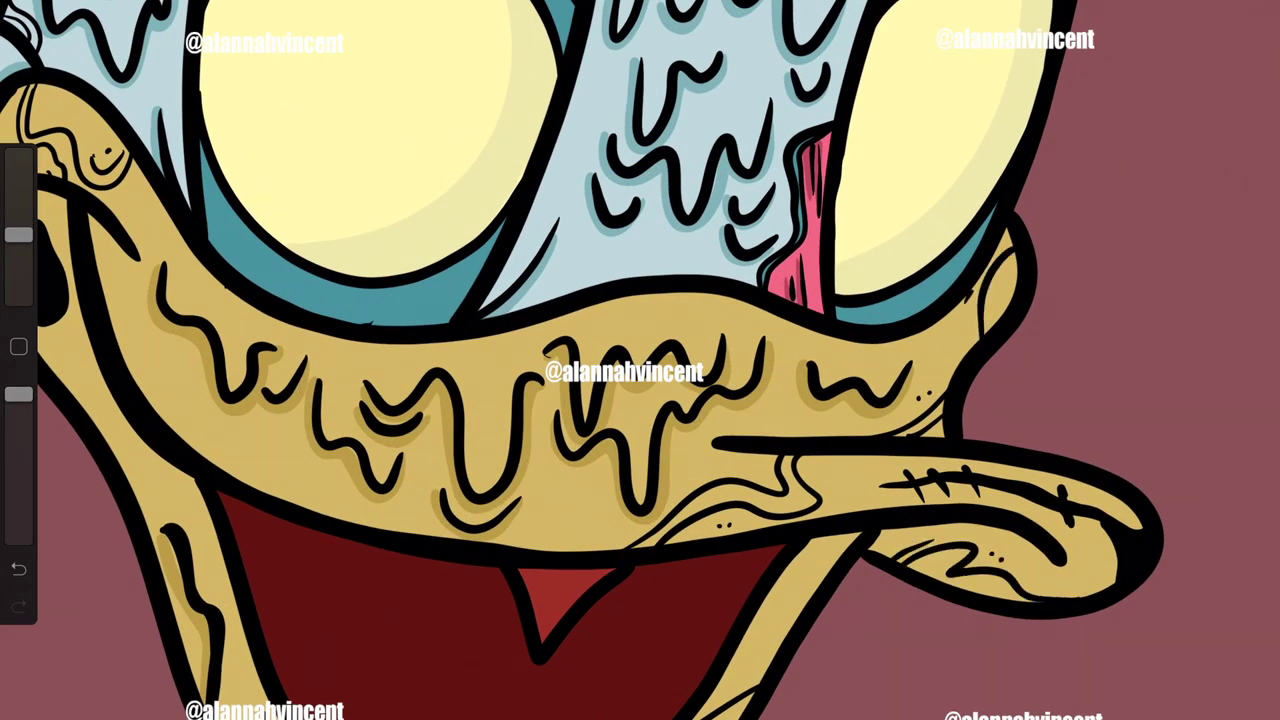
{"action": "left_click_drag", "start_coordinate": [135, 362], "coordinate": [272, 495]}
{"action": "left_click_drag", "start_coordinate": [188, 444], "coordinate": [230, 472]}
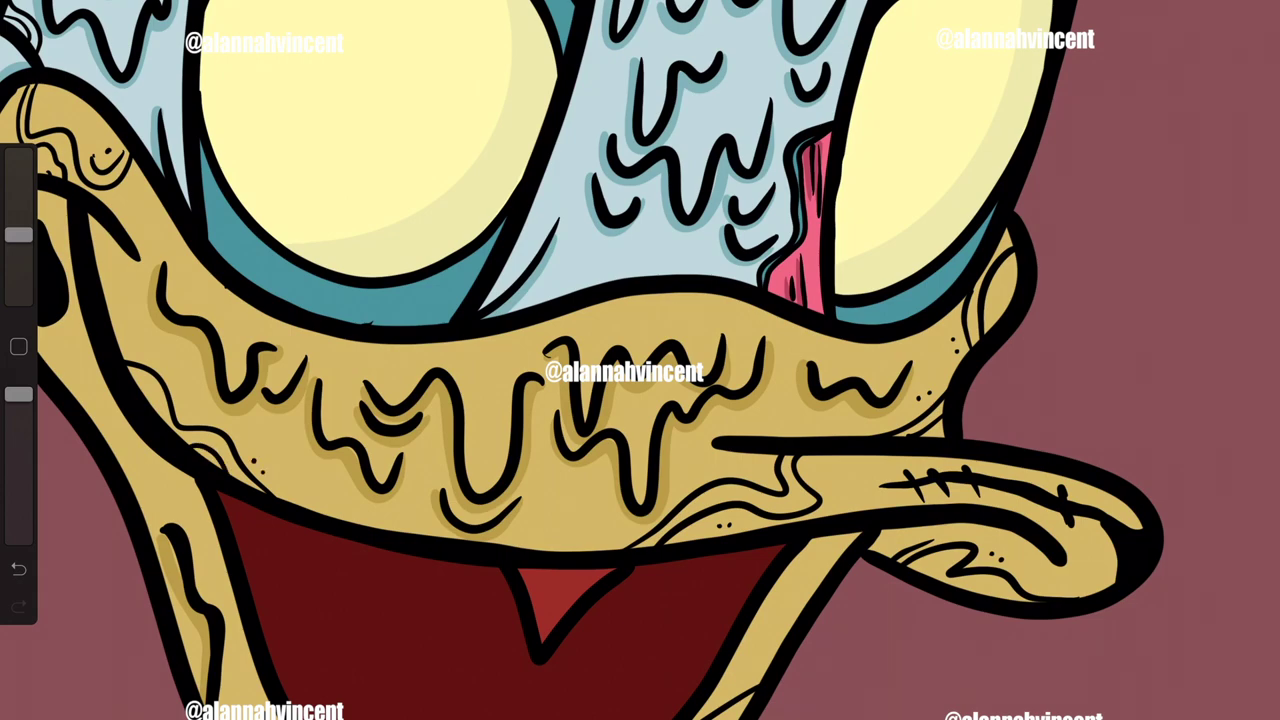
{"action": "scroll", "coordinate": [640, 360], "scroll_direction": "up", "scroll_amount": 5}
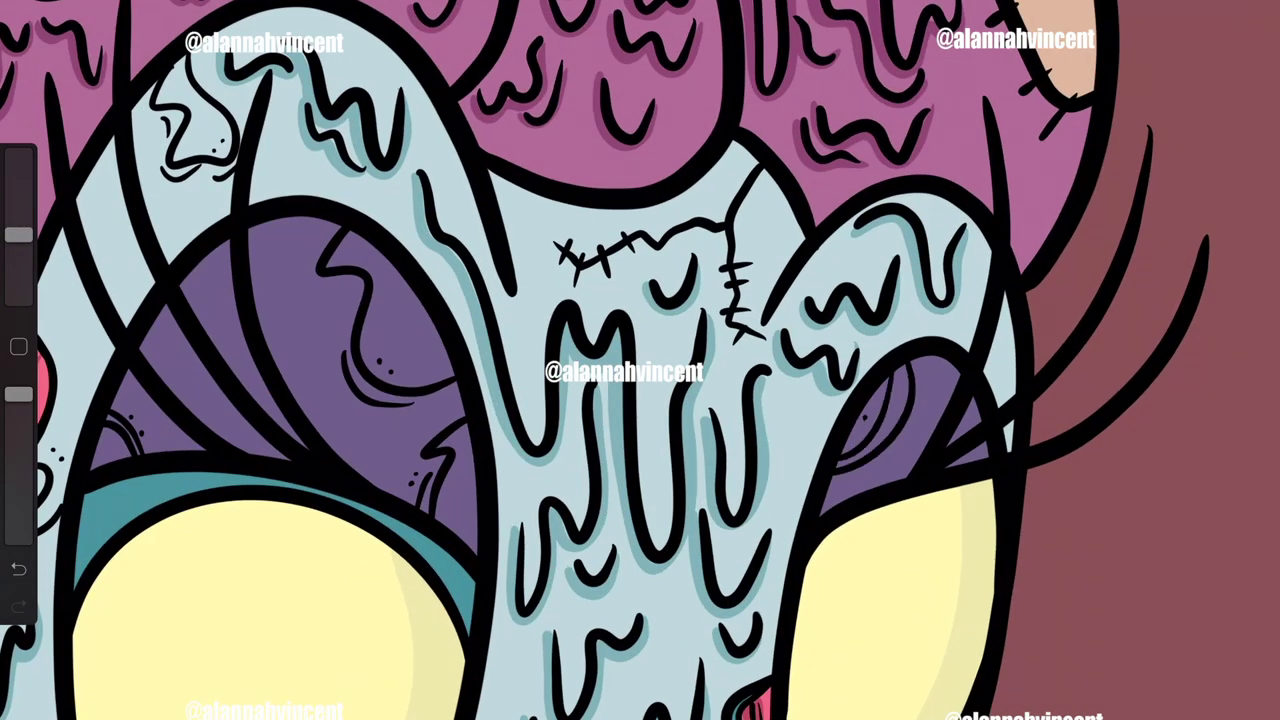
Step: Ink wavy and zigzag cracks across the pink head shapes
{"action": "scroll", "coordinate": [640, 360], "scroll_direction": "up", "scroll_amount": 5}
{"action": "mouse_move", "coordinate": [820, 590]}
{"action": "left_mouse_down"}
{"action": "mouse_move", "coordinate": [990, 575]}
{"action": "mouse_move", "coordinate": [912, 572]}
{"action": "left_mouse_up"}
{"action": "left_click_drag", "start_coordinate": [888, 165], "coordinate": [855, 282]}
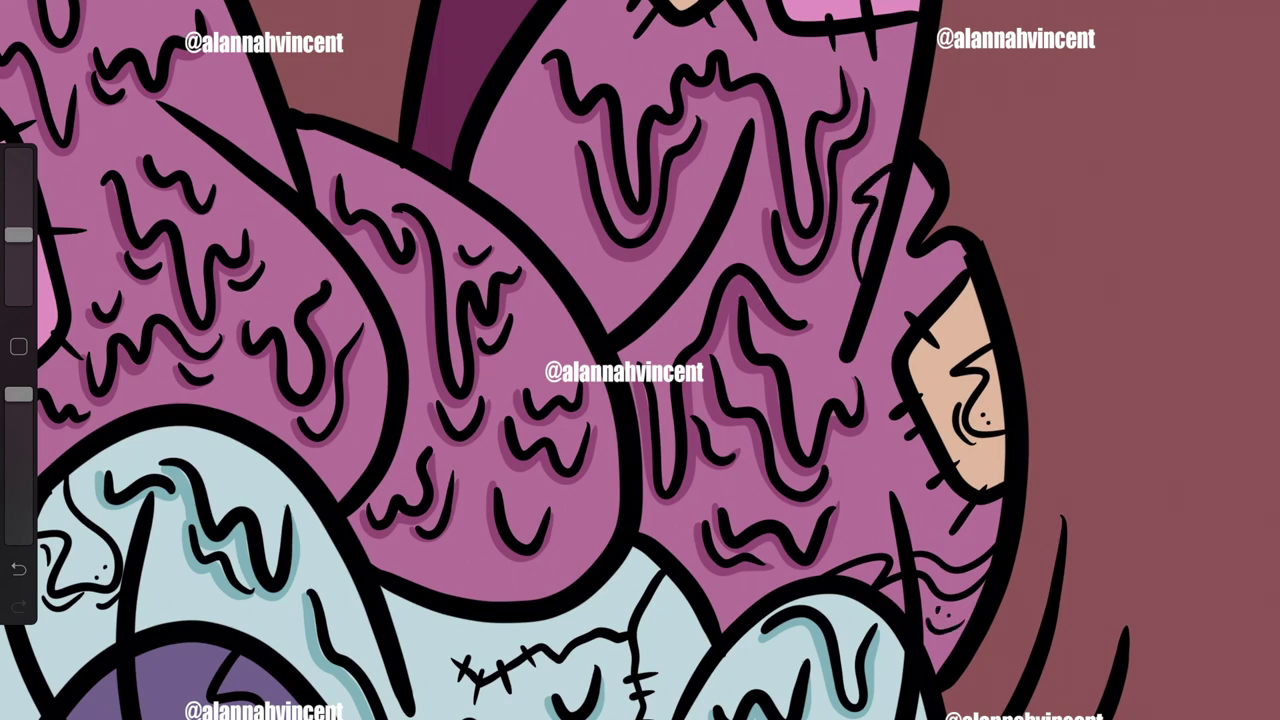
{"action": "left_click_drag", "start_coordinate": [520, 98], "coordinate": [505, 208]}
{"action": "scroll", "coordinate": [640, 360], "scroll_direction": "up", "scroll_amount": 5}
{"action": "left_click_drag", "start_coordinate": [320, 345], "coordinate": [262, 540]}
{"action": "left_click_drag", "start_coordinate": [300, 490], "coordinate": [268, 648]}
{"action": "left_click_drag", "start_coordinate": [250, 520], "coordinate": [262, 652]}
{"action": "scroll", "coordinate": [640, 360], "scroll_direction": "down", "scroll_amount": 5}
Step: Add strokes inside the tan patch and the top and lower pink patches
{"action": "left_click_drag", "start_coordinate": [375, 485], "coordinate": [325, 540]}
{"action": "mouse_move", "coordinate": [380, 400]}
{"action": "left_mouse_down"}
{"action": "mouse_move", "coordinate": [420, 530]}
{"action": "mouse_move", "coordinate": [388, 458]}
{"action": "left_mouse_up"}
{"action": "scroll", "coordinate": [640, 360], "scroll_direction": "up", "scroll_amount": 3}
{"action": "scroll", "coordinate": [640, 360], "scroll_direction": "up", "scroll_amount": 5}
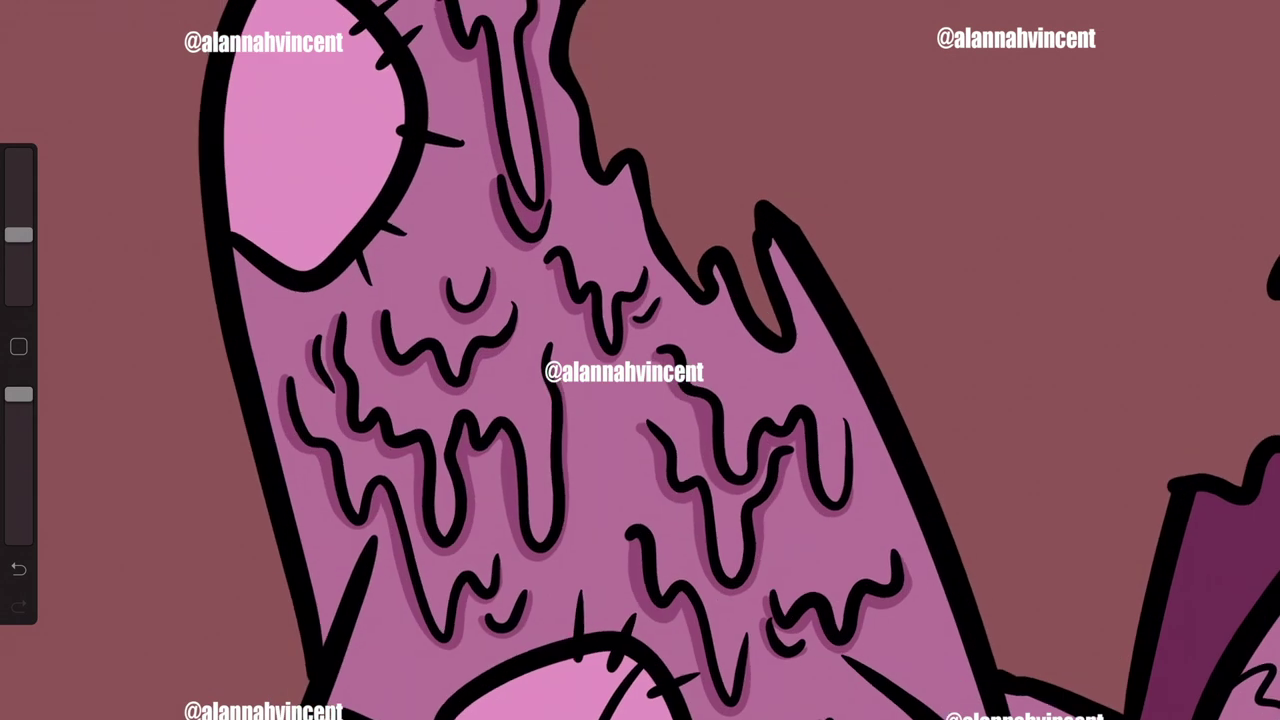
{"action": "left_click_drag", "start_coordinate": [300, 330], "coordinate": [225, 470]}
{"action": "left_click_drag", "start_coordinate": [372, 202], "coordinate": [340, 440]}
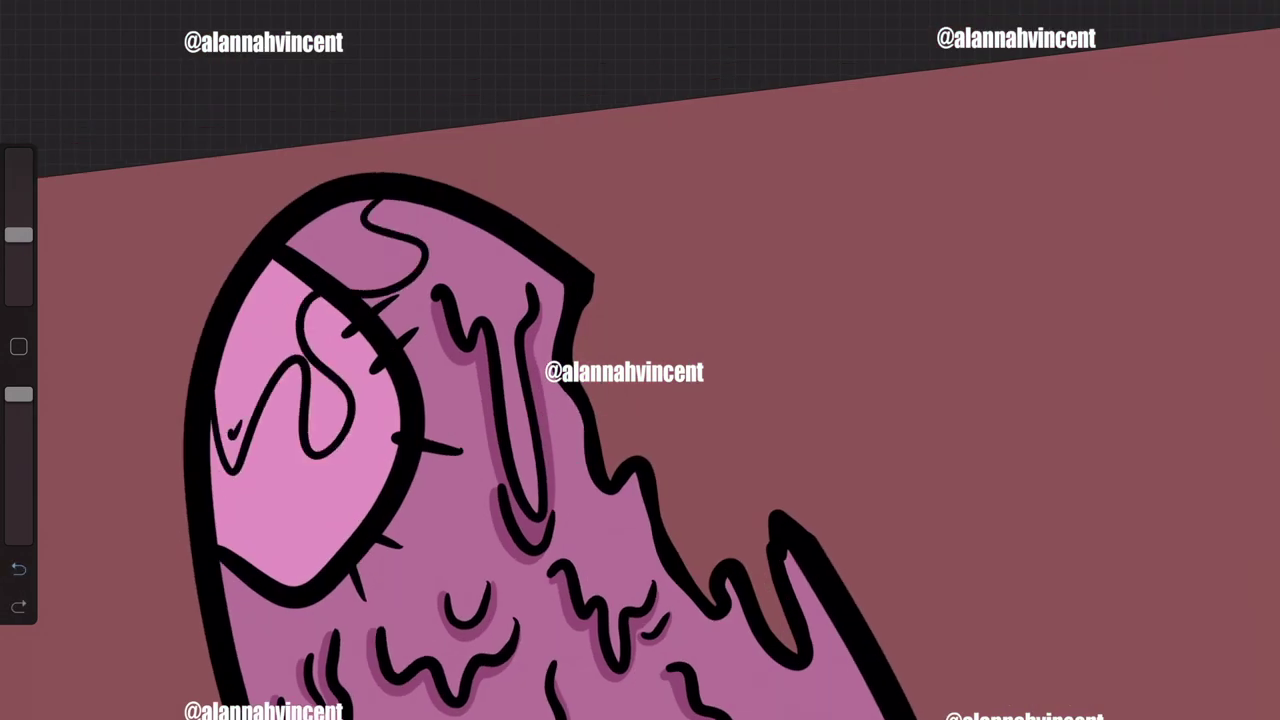
{"action": "mouse_move", "coordinate": [270, 572]}
{"action": "left_mouse_down"}
{"action": "mouse_move", "coordinate": [374, 508]}
{"action": "mouse_move", "coordinate": [349, 538]}
{"action": "left_mouse_up"}
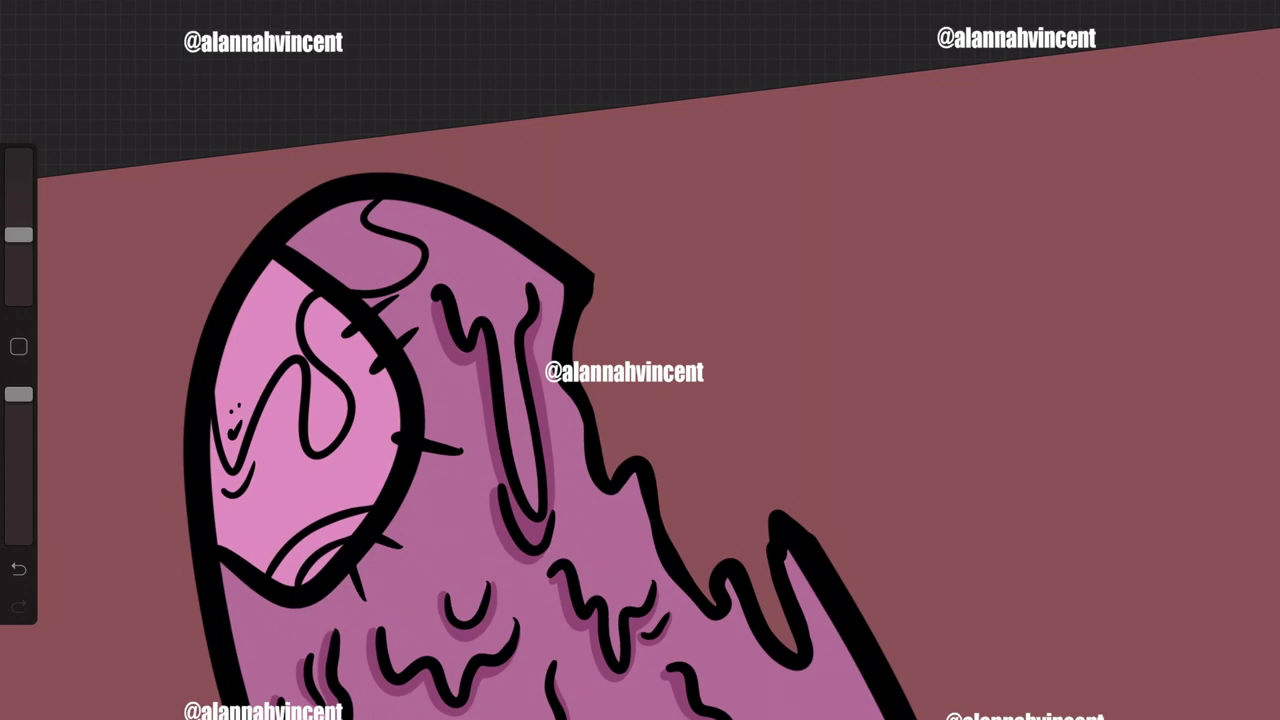
Step: Ink a squiggle in the right pink patch, a curl, and a nose dot
{"action": "scroll", "coordinate": [640, 360], "scroll_direction": "down", "scroll_amount": 3}
{"action": "scroll", "coordinate": [640, 360], "scroll_direction": "up", "scroll_amount": 3}
{"action": "mouse_move", "coordinate": [1028, 188]}
{"action": "left_mouse_down"}
{"action": "mouse_move", "coordinate": [990, 320]}
{"action": "mouse_move", "coordinate": [1018, 325]}
{"action": "left_mouse_up"}
{"action": "left_click_drag", "start_coordinate": [797, 180], "coordinate": [836, 188]}
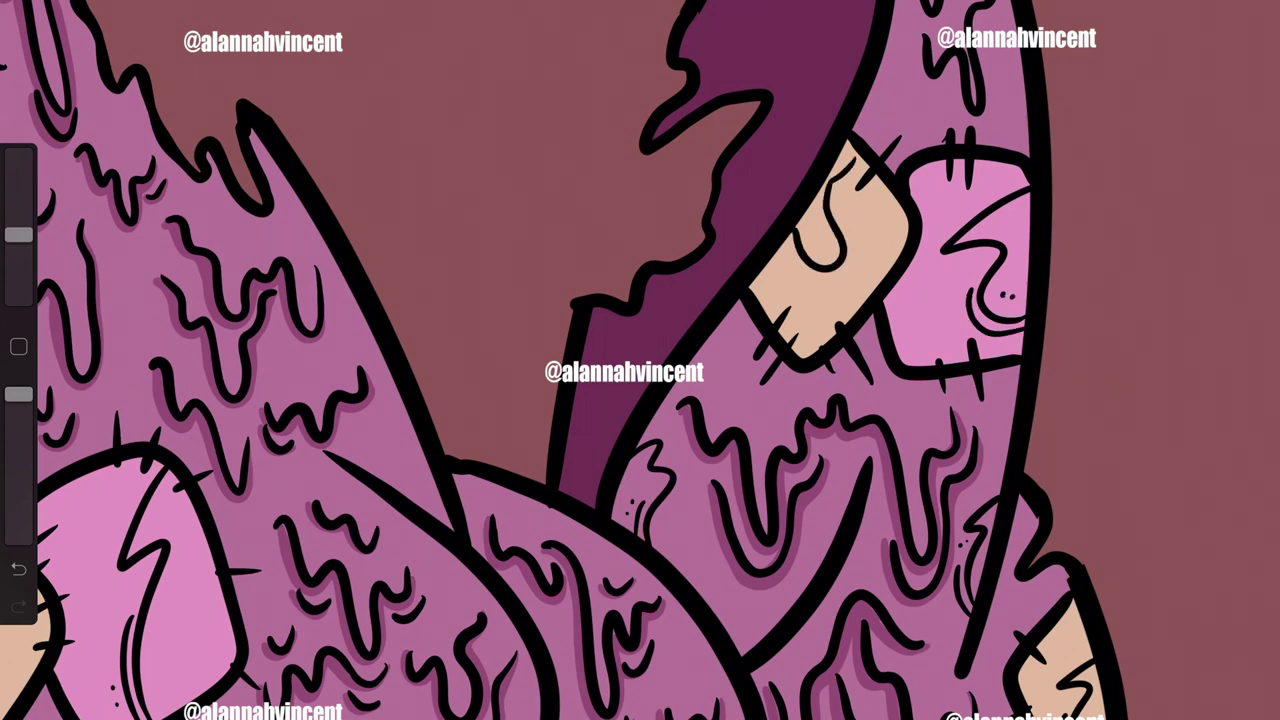
{"action": "left_click", "coordinate": [822, 246]}
Step: Add dark shading strokes to the purple hair
{"action": "left_click_drag", "start_coordinate": [692, 278], "coordinate": [650, 352]}
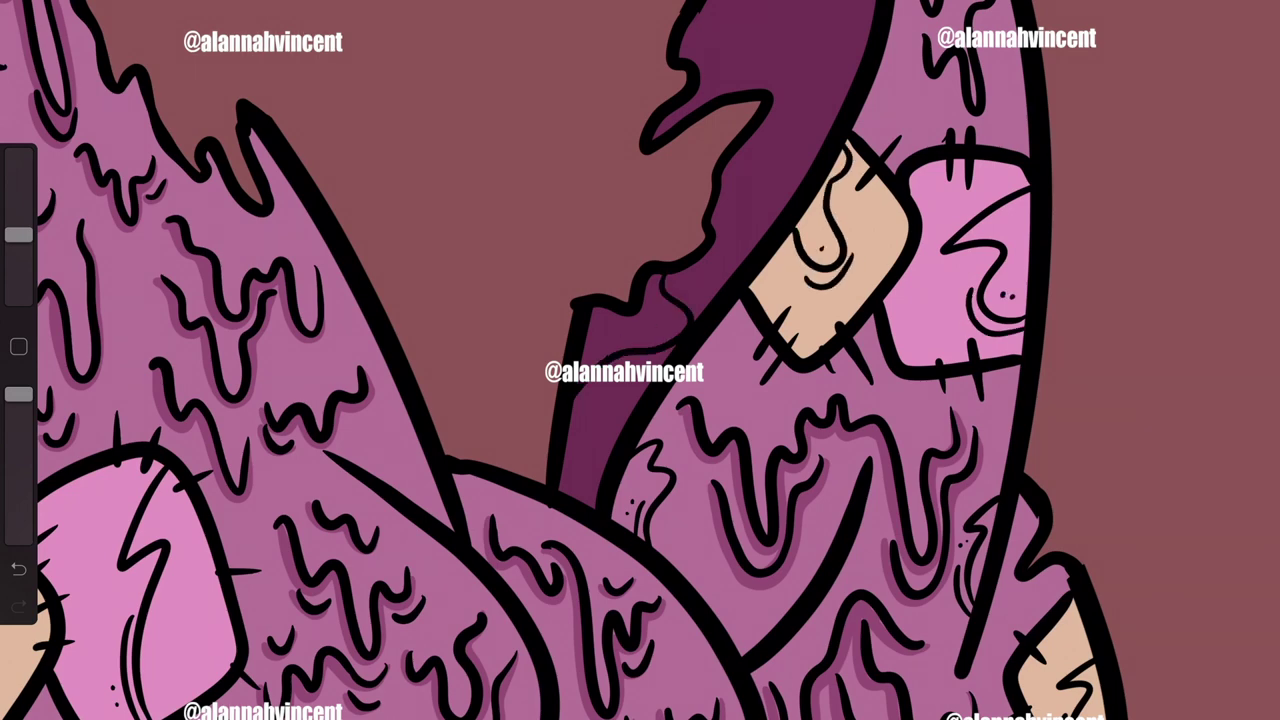
{"action": "left_click_drag", "start_coordinate": [792, 5], "coordinate": [840, 124]}
{"action": "scroll", "coordinate": [640, 360], "scroll_direction": "down", "scroll_amount": 5}
{"action": "scroll", "coordinate": [640, 360], "scroll_direction": "up", "scroll_amount": 5}
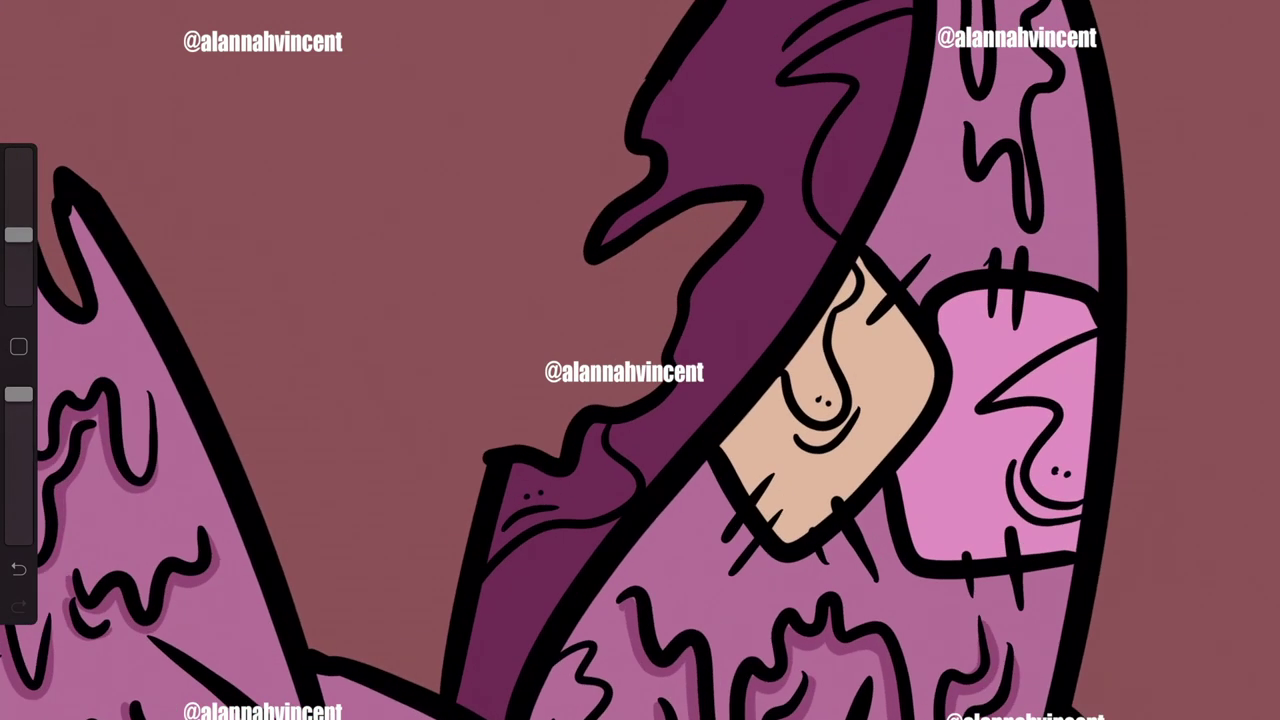
Step: Shrink the brush, add a new layer, and sign the artwork on the hat
{"action": "left_click_drag", "start_coordinate": [18, 234], "coordinate": [18, 283]}
{"action": "scroll", "coordinate": [640, 360], "scroll_direction": "up", "scroll_amount": 3}
{"action": "left_click", "coordinate": [1245, 20]}
{"action": "left_click", "coordinate": [1210, 20]}
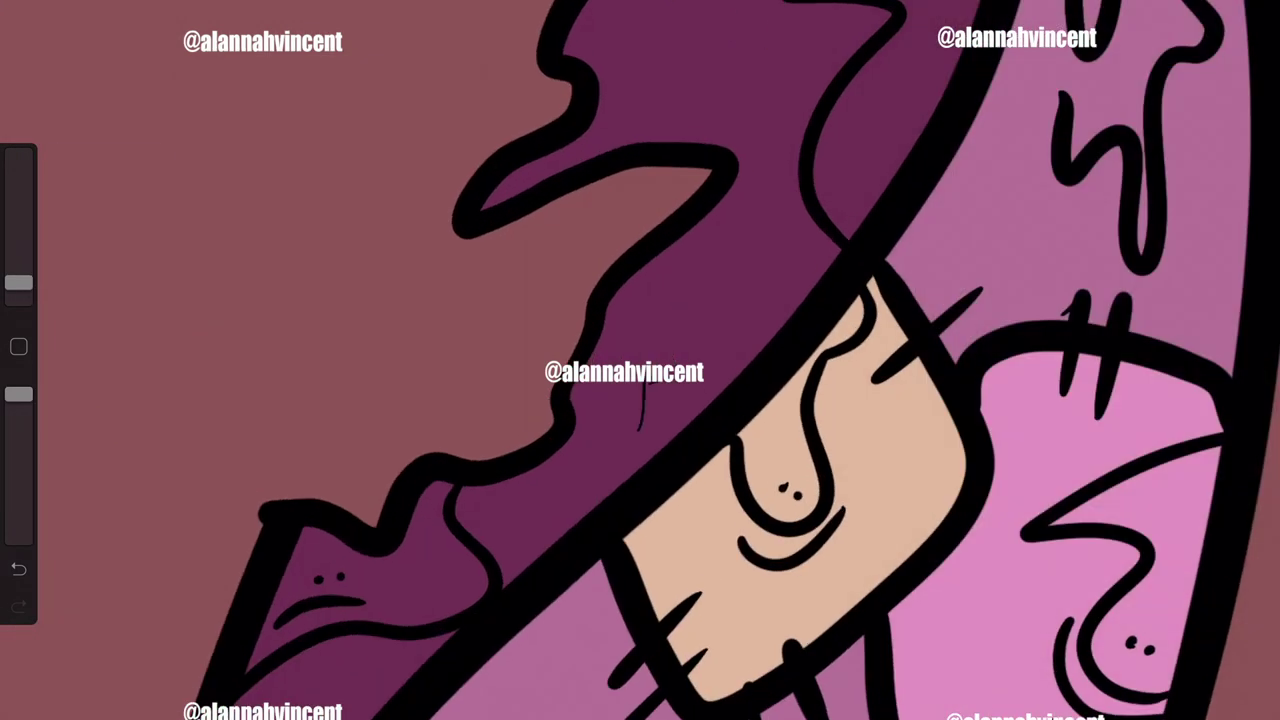
{"action": "left_click", "coordinate": [1085, 20]}
{"action": "left_click", "coordinate": [1058, 343]}
{"action": "left_click", "coordinate": [400, 300]}
{"action": "left_click_drag", "start_coordinate": [632, 438], "coordinate": [742, 305]}
{"action": "left_click_drag", "start_coordinate": [745, 315], "coordinate": [775, 205]}
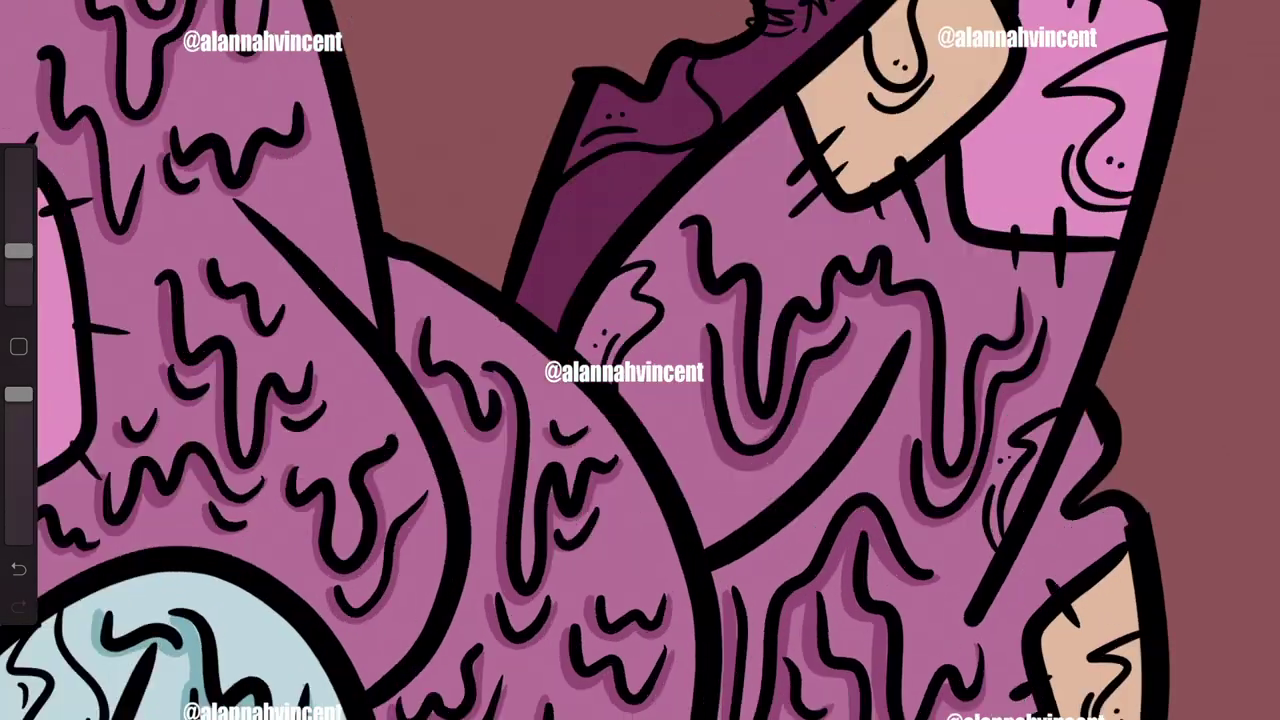